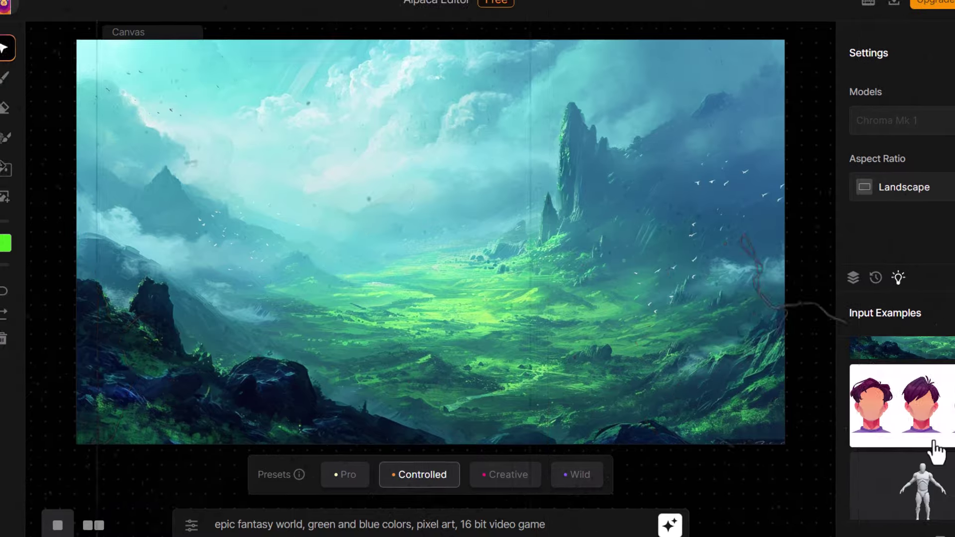
Step: Add the mannequin input example, prefix the prompt with "a giant killer robot cyborg in an", and generate with the Creative preset
{"action": "left_click", "coordinate": [932, 490]}
{"action": "left_click", "coordinate": [215, 527]}
{"action": "type", "text": "a giant killer robot cyborg in an"}
{"action": "left_click", "coordinate": [669, 528]}
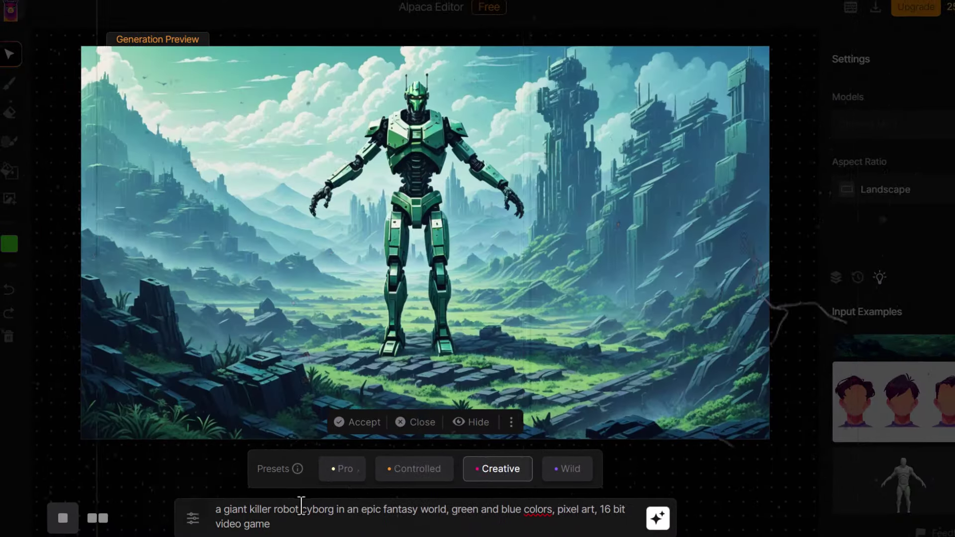
Step: Regenerate with "systopian futurism, nature growing over buildings" added after "epic fantasy world" and the pixel-art ending of the prompt replaced by "cinematic"
{"action": "type", "text": ", cinematic"}
{"action": "left_click", "coordinate": [450, 508]}
{"action": "type", "text": "systopian futurism, nature growing over buildings,"}
{"action": "left_click", "coordinate": [647, 522]}
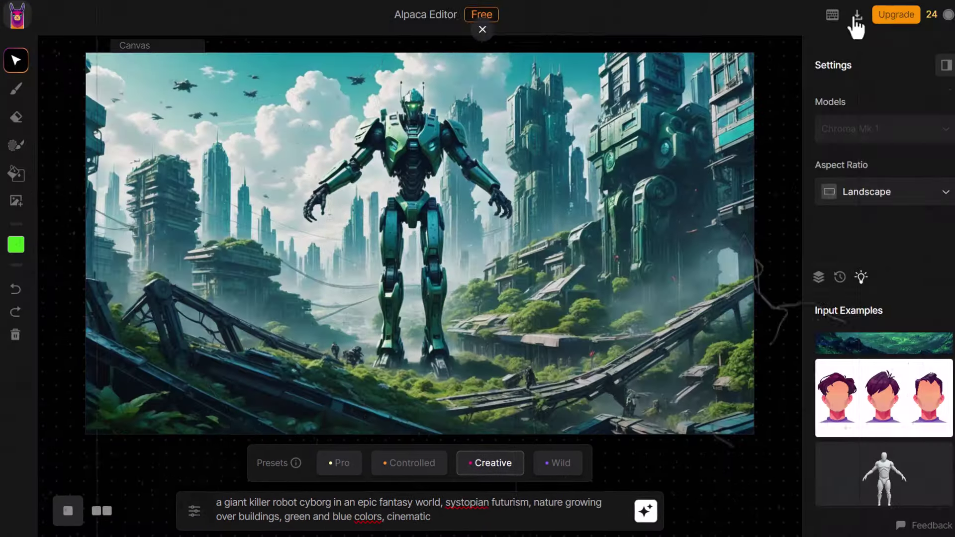
{"action": "left_click", "coordinate": [561, 464]}
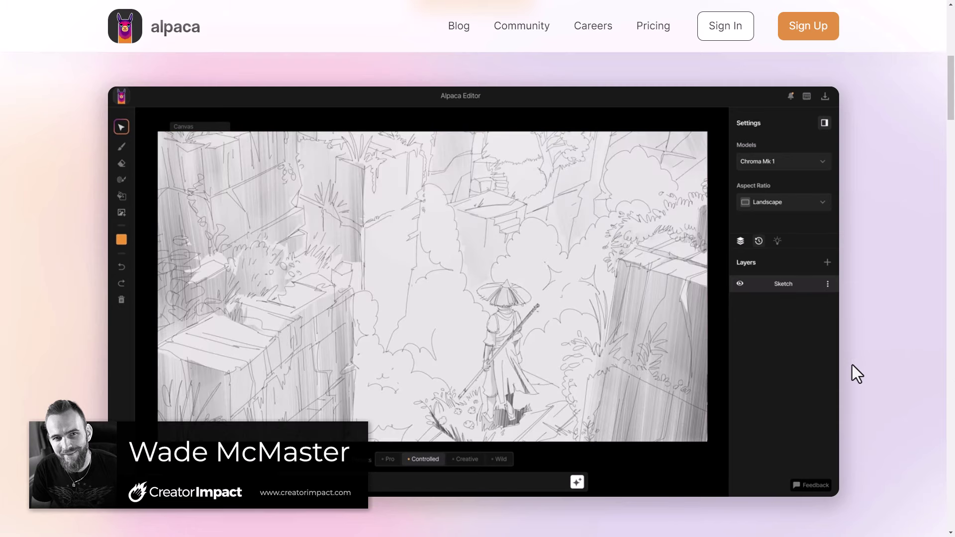
Step: Open the Alpaca editor from the website and generate an image from the headphones input example
{"action": "scroll", "coordinate": [866, 373], "scroll_direction": "up", "scroll_amount": 8}
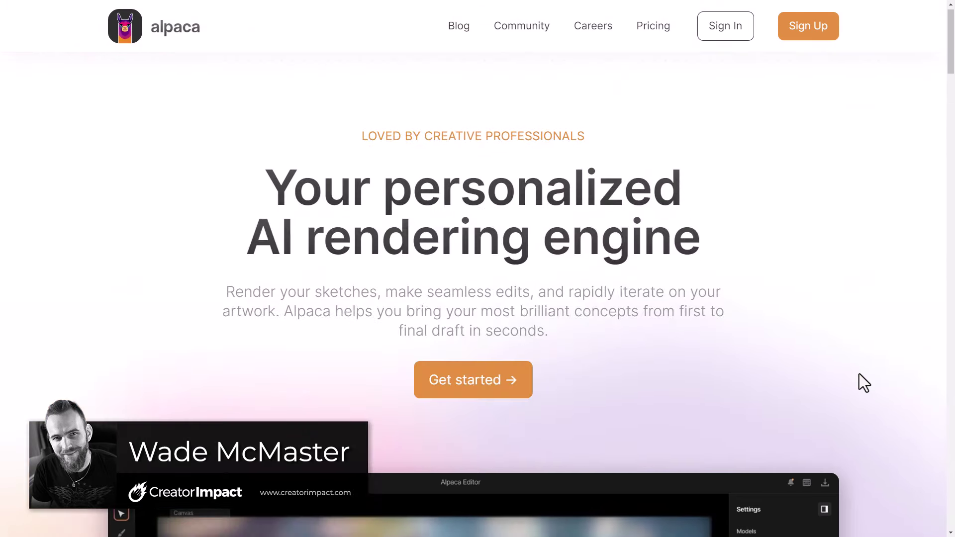
{"action": "scroll", "coordinate": [859, 374], "scroll_direction": "up", "scroll_amount": 1}
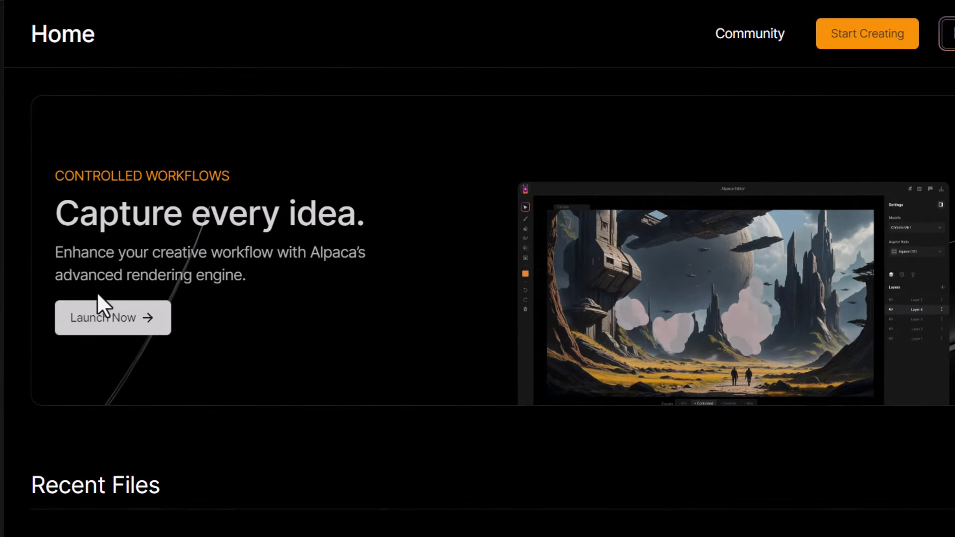
{"action": "left_click", "coordinate": [279, 246]}
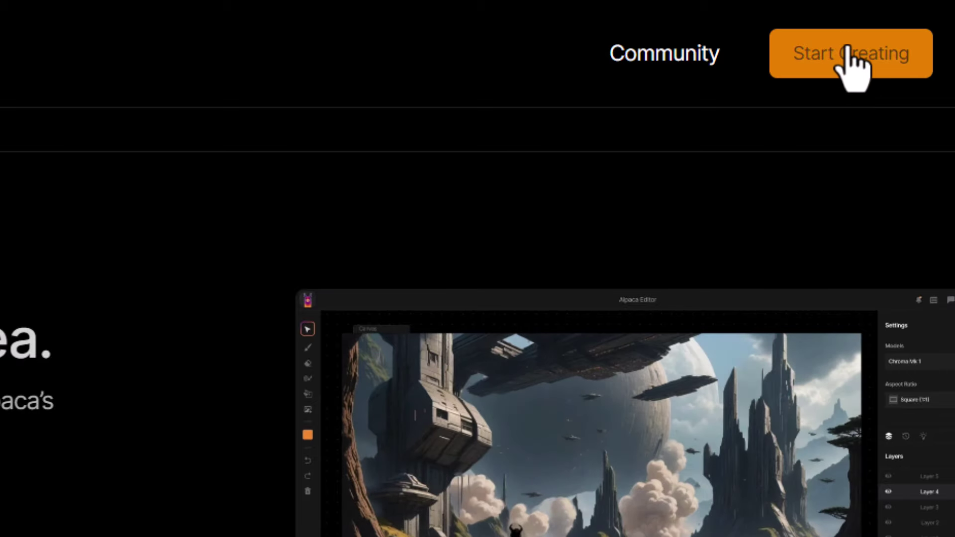
{"action": "left_click", "coordinate": [852, 55]}
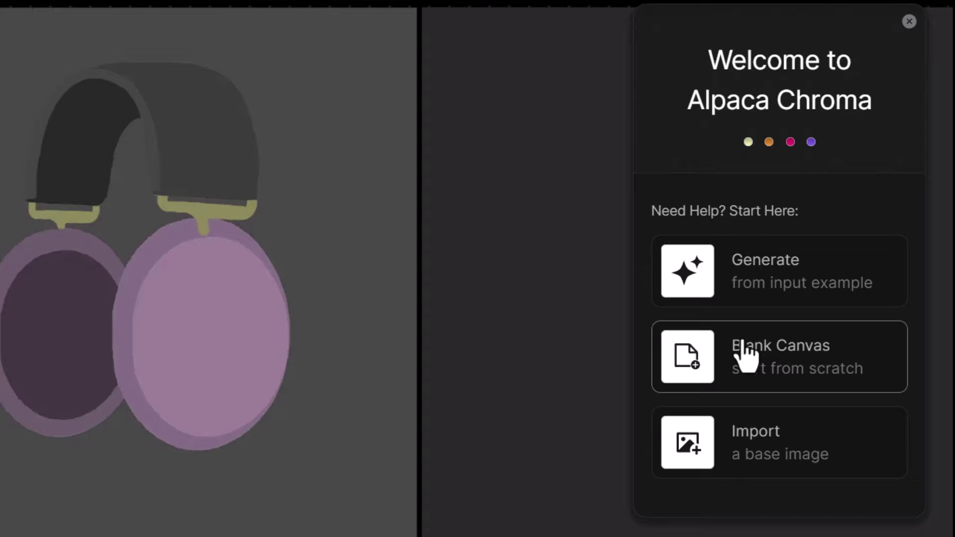
{"action": "left_click", "coordinate": [746, 283]}
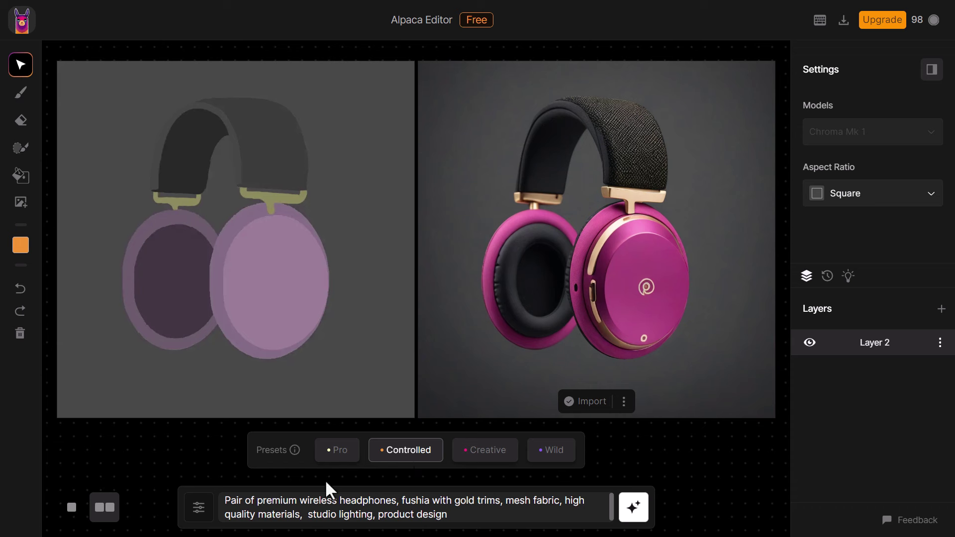
Step: Clear the headphones sketch from the canvas and delete the whole headphones prompt
{"action": "left_click_drag", "start_coordinate": [225, 502], "coordinate": [448, 516]}
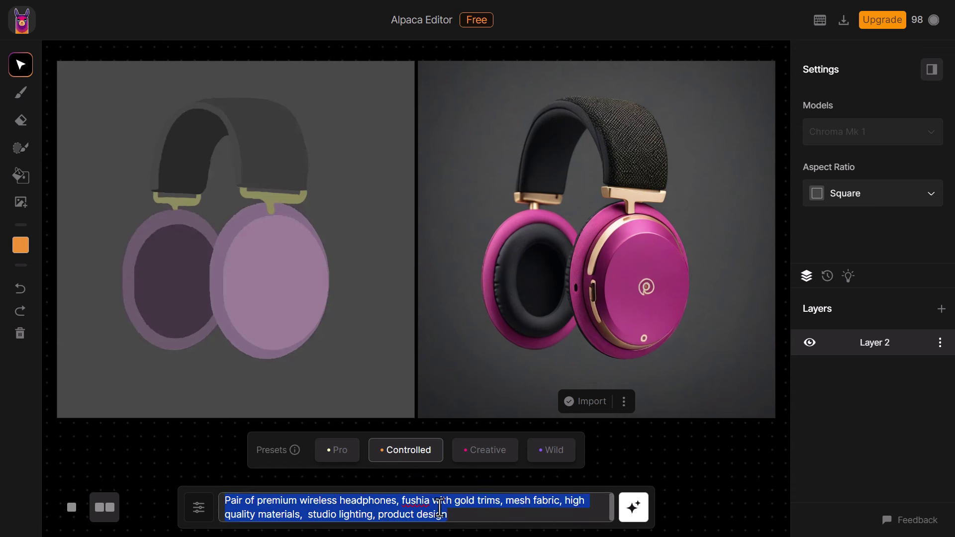
{"action": "left_click", "coordinate": [463, 517]}
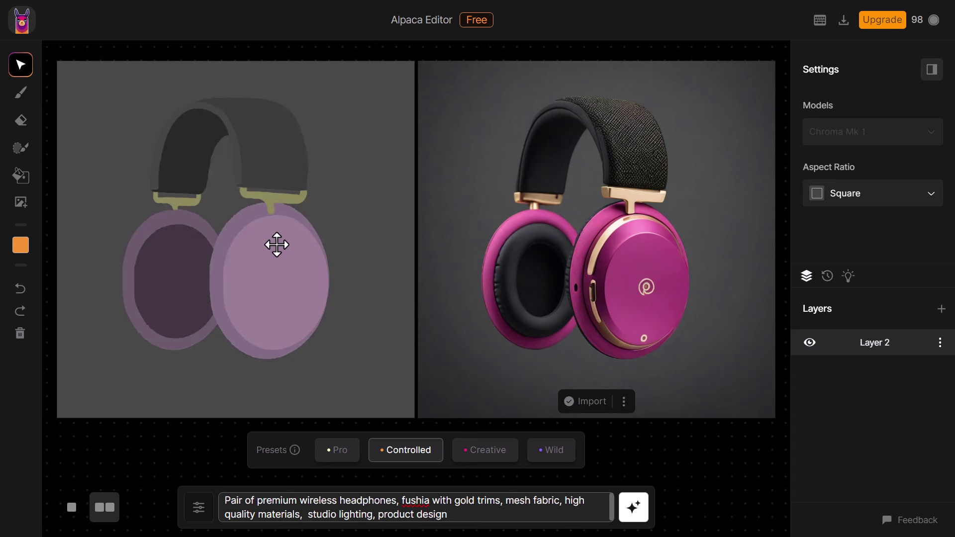
{"action": "left_click", "coordinate": [20, 333]}
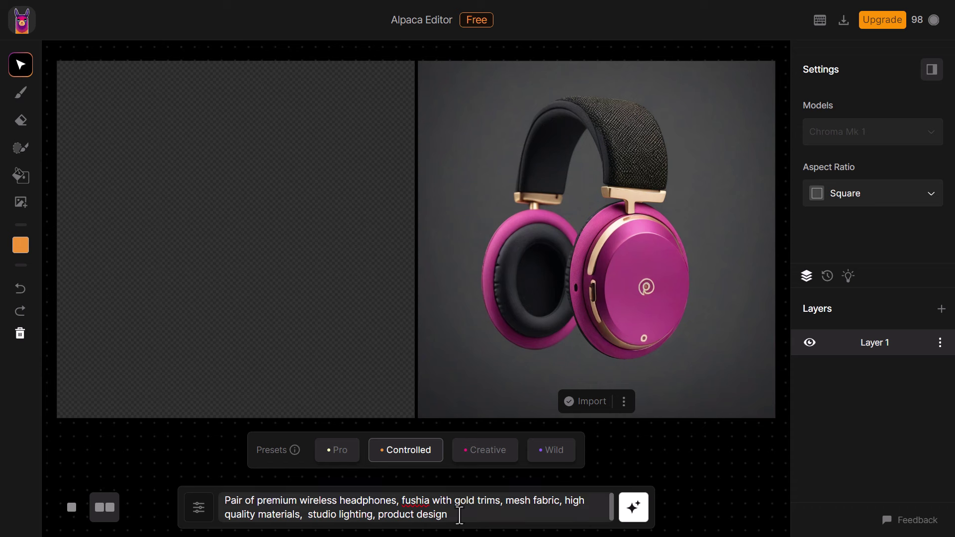
{"action": "left_click_drag", "start_coordinate": [459, 516], "coordinate": [222, 501]}
{"action": "left_click", "coordinate": [239, 503]}
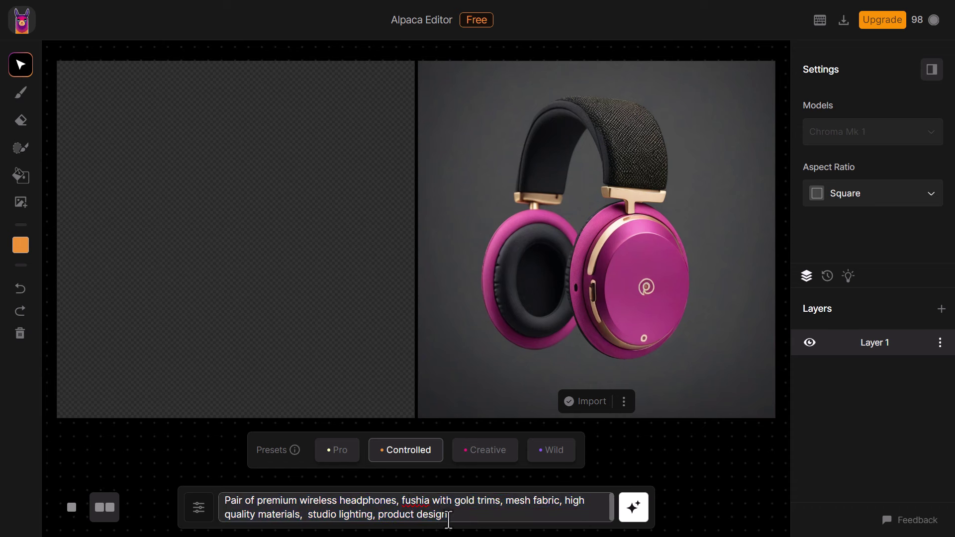
{"action": "left_click_drag", "start_coordinate": [448, 520], "coordinate": [224, 499]}
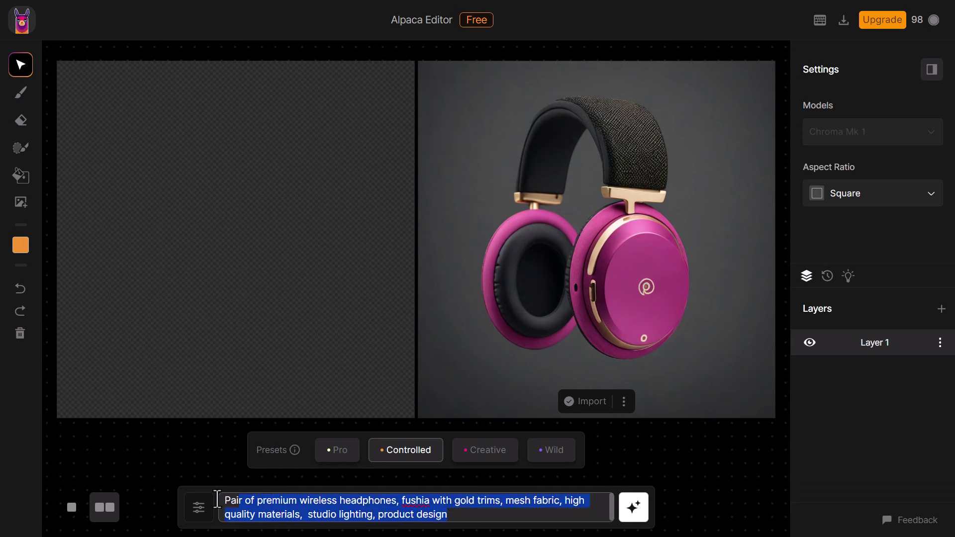
{"action": "key", "text": "BackSpace"}
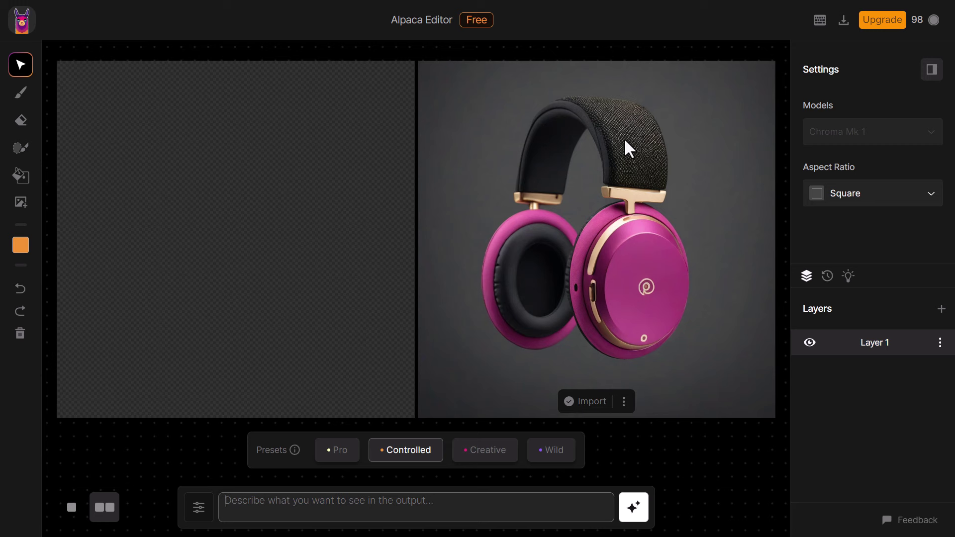
Step: Relaunch the editor from the home page with a blank canvas and switch to the single-canvas view
{"action": "left_click", "coordinate": [23, 32]}
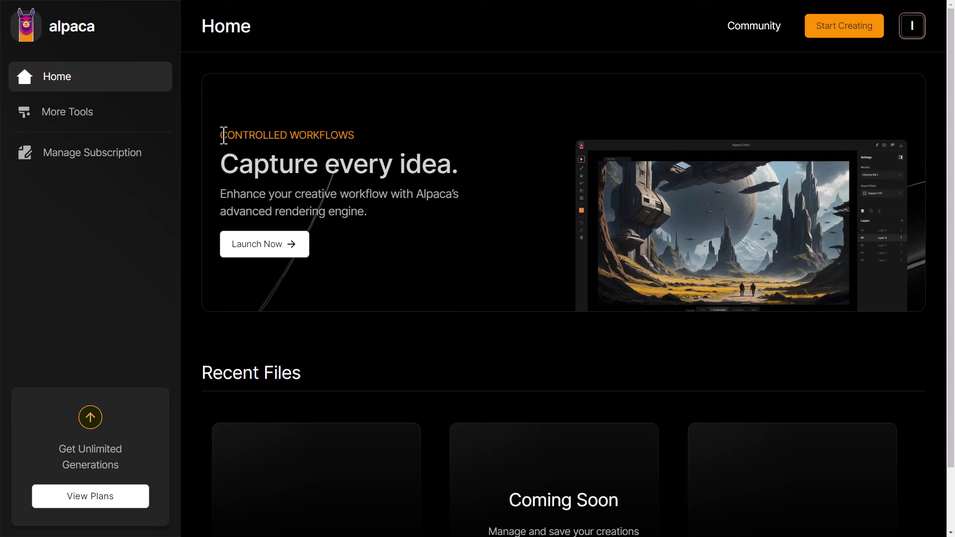
{"action": "left_click", "coordinate": [267, 243]}
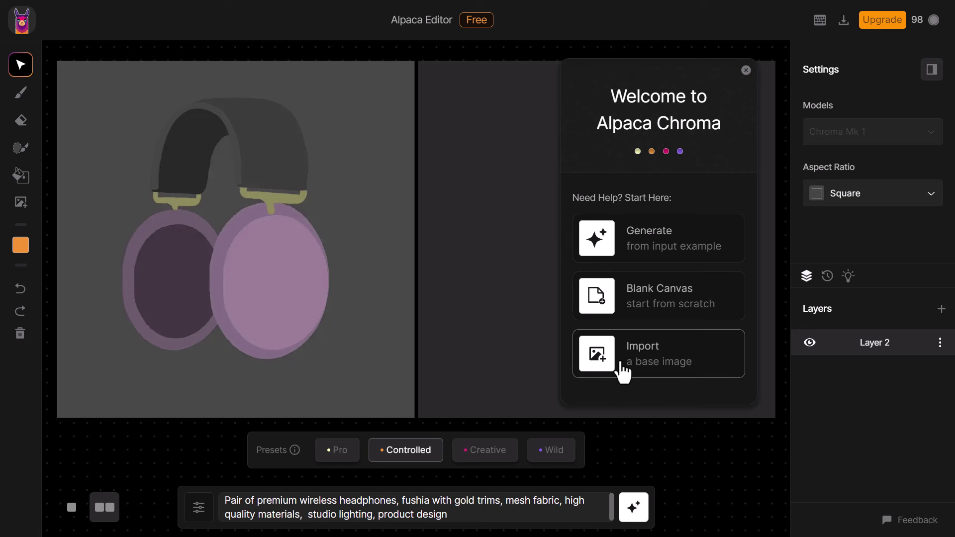
{"action": "left_click", "coordinate": [650, 311]}
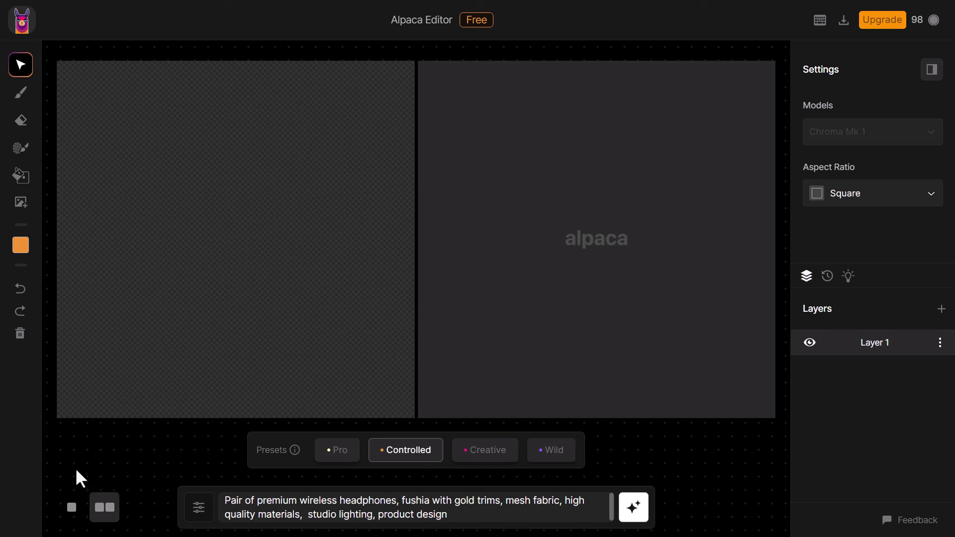
{"action": "left_click", "coordinate": [72, 509]}
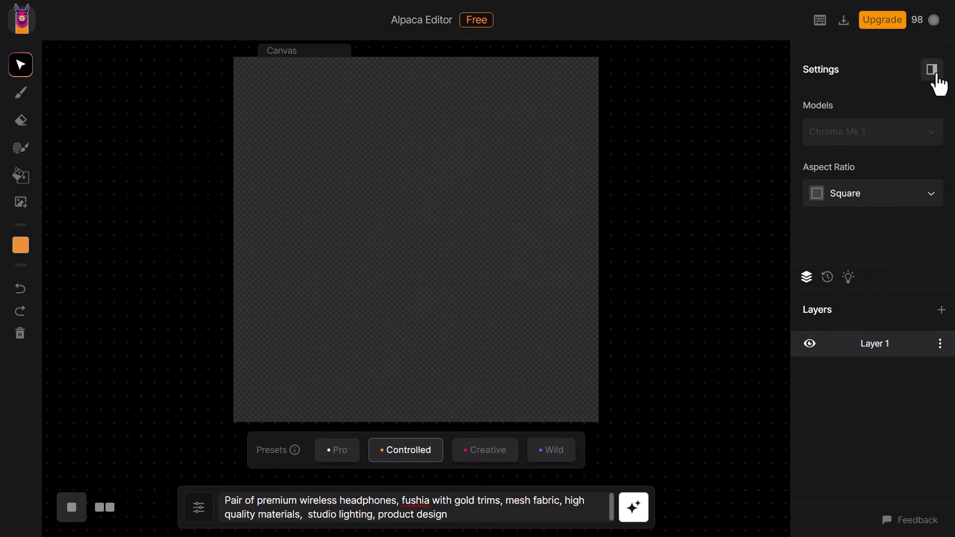
Step: Collapse and restore the settings area, and view the available aspect ratio options
{"action": "left_click", "coordinate": [934, 72]}
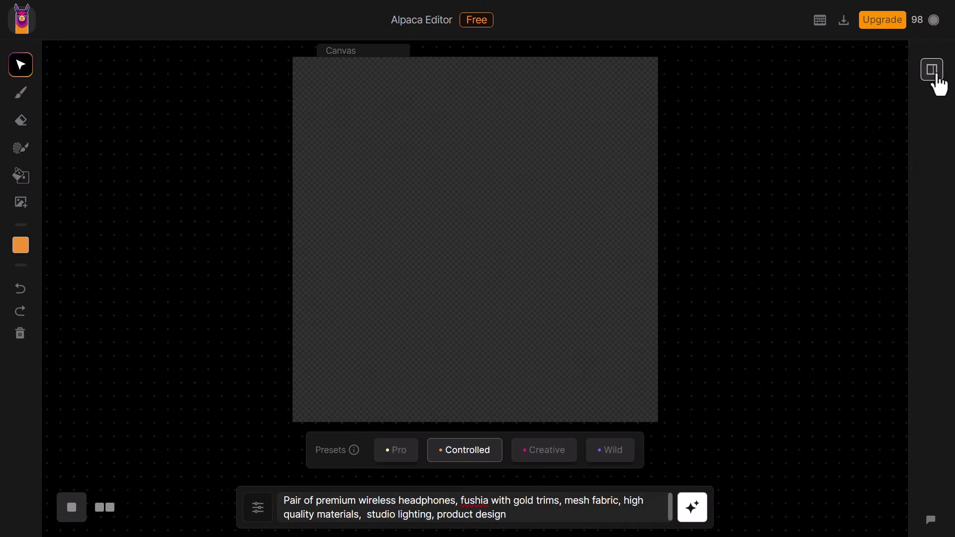
{"action": "left_click", "coordinate": [933, 72]}
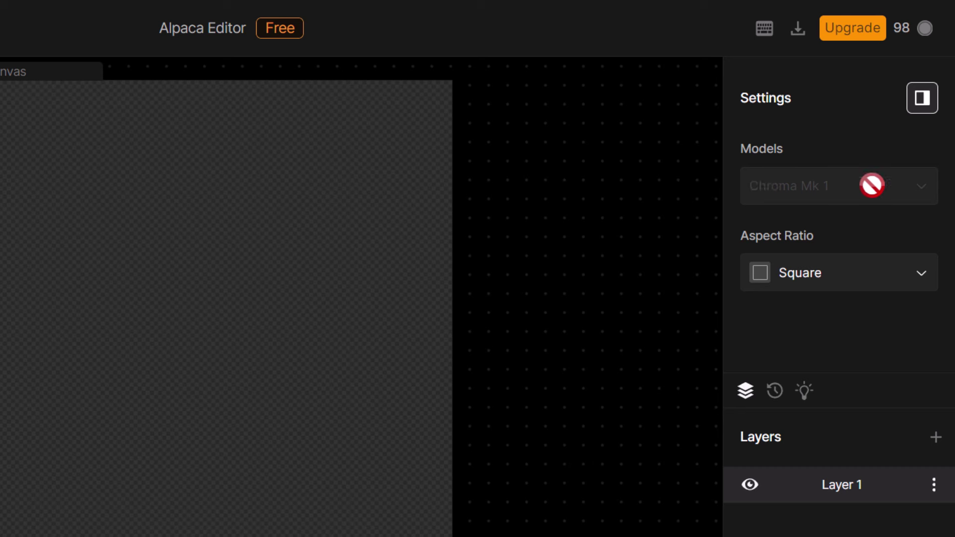
{"action": "left_click", "coordinate": [807, 286]}
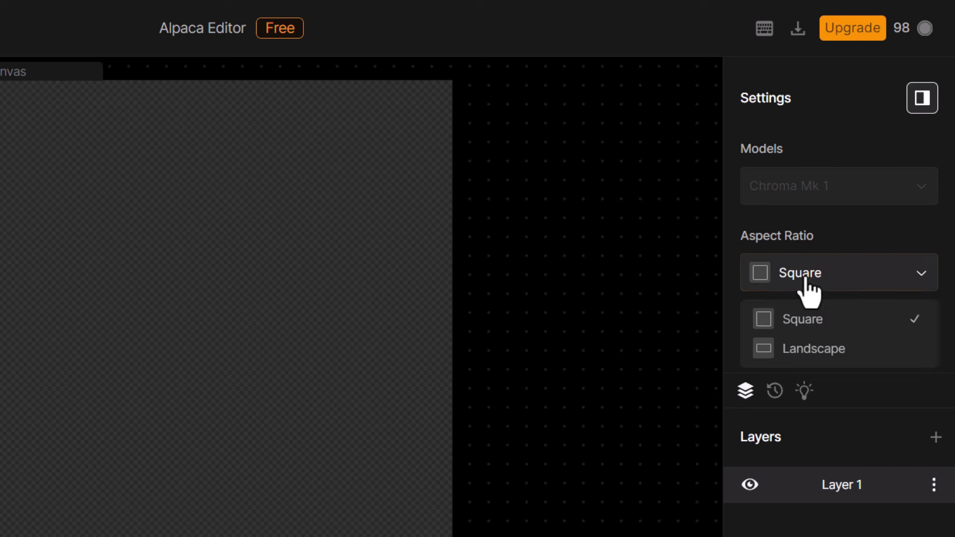
{"action": "left_click", "coordinate": [830, 230]}
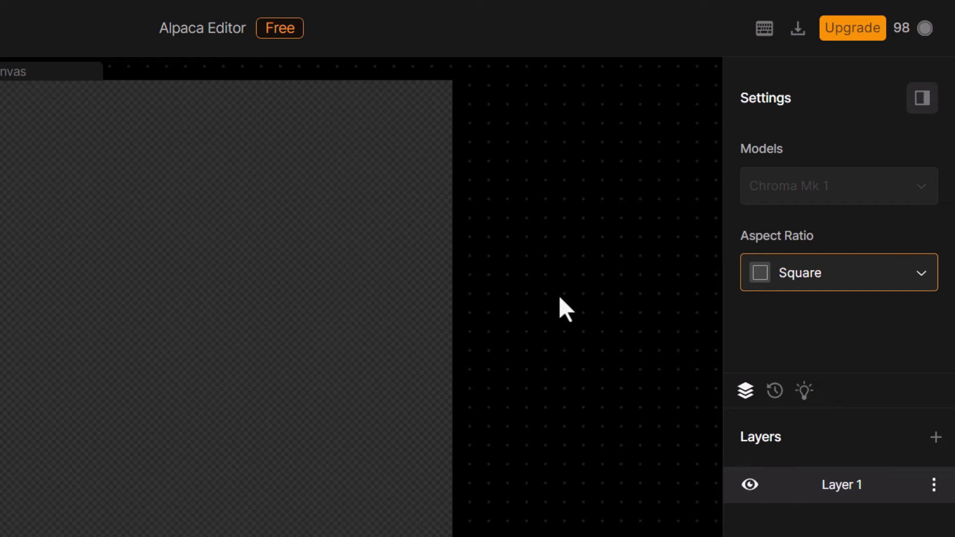
{"action": "mouse_move", "coordinate": [901, 31]}
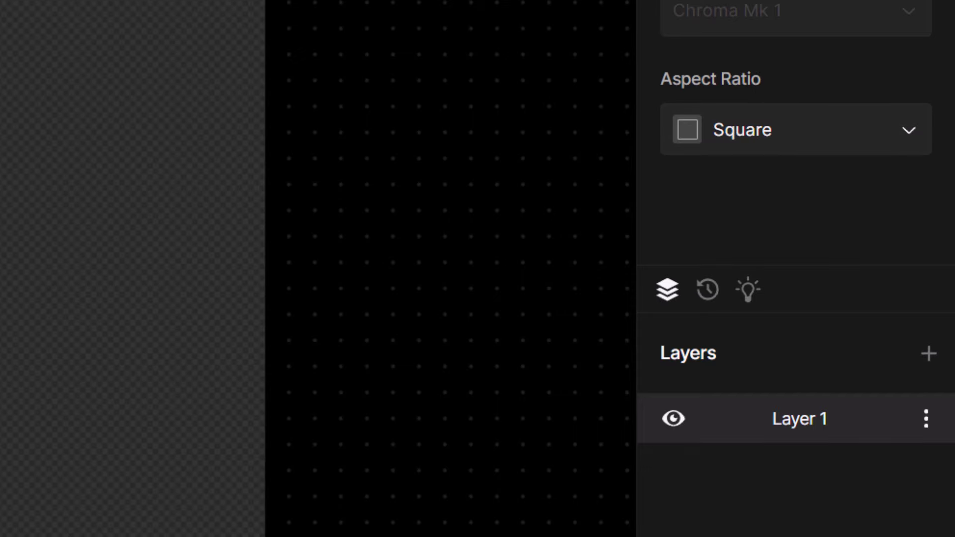
Step: Try the Landscape and Square aspect ratios on the blank canvas, leaving it set to Landscape
{"action": "left_click", "coordinate": [773, 145]}
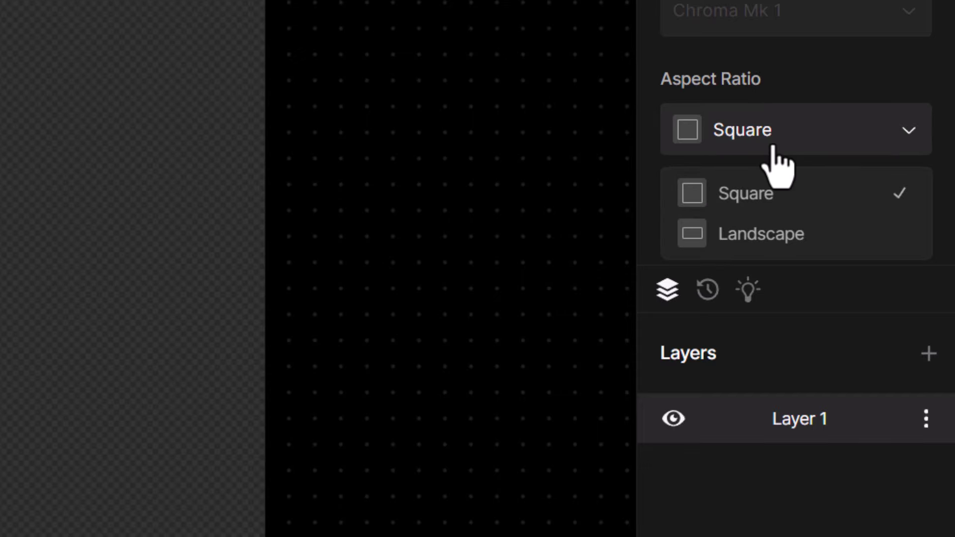
{"action": "left_click", "coordinate": [740, 233]}
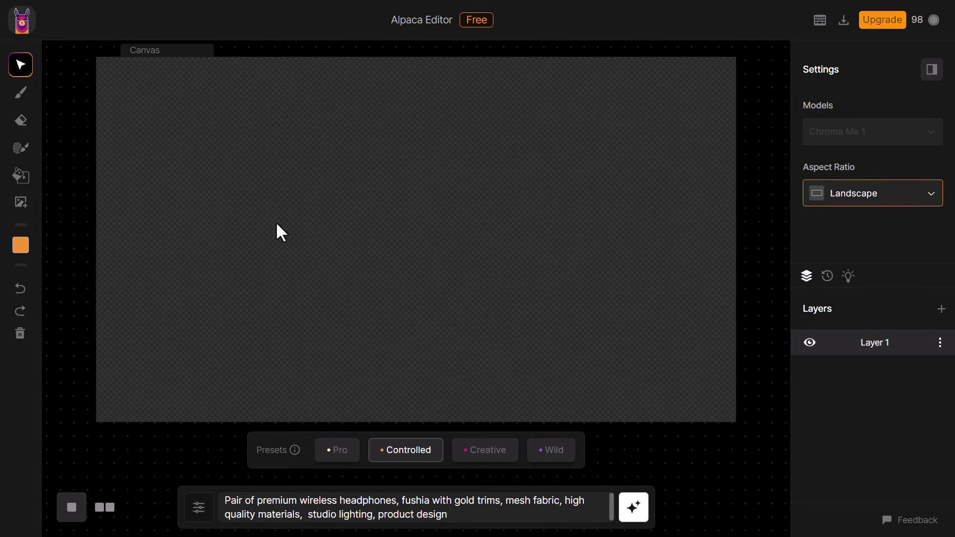
{"action": "left_click", "coordinate": [875, 204]}
{"action": "left_click", "coordinate": [841, 225]}
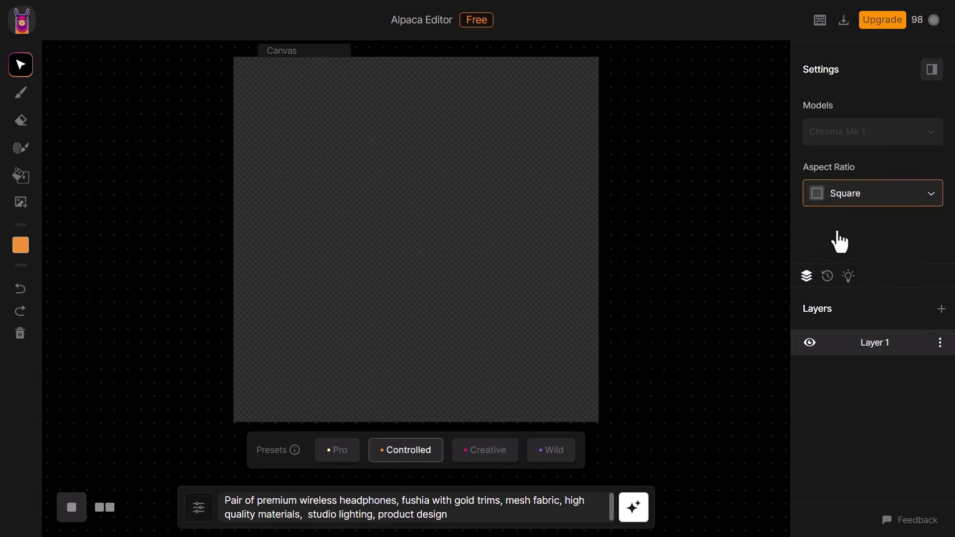
{"action": "left_click", "coordinate": [856, 202]}
{"action": "left_click", "coordinate": [836, 249]}
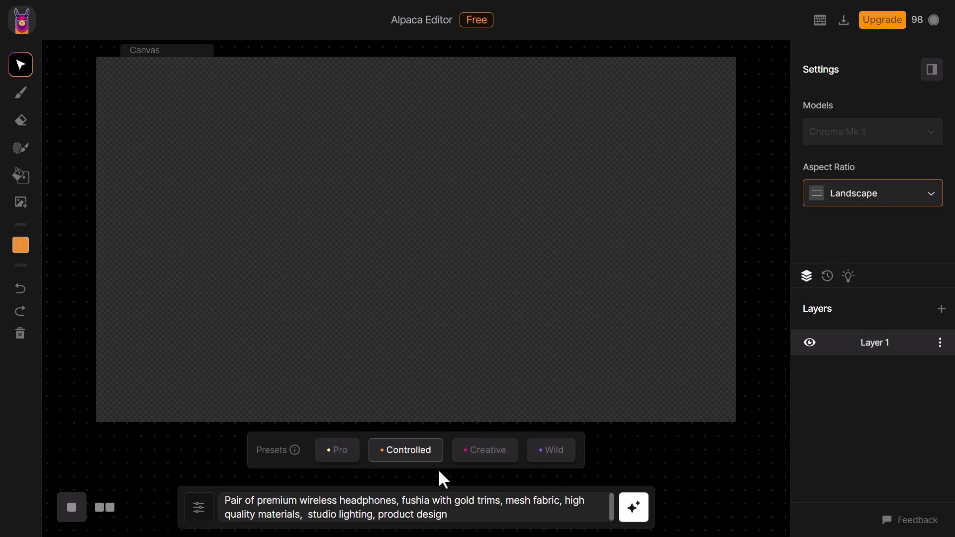
Step: Replace the prompt with "an astronaut floating in space, cinematic movie still" and generate the image in side-by-side view with the Controlled preset
{"action": "left_click_drag", "start_coordinate": [445, 516], "coordinate": [232, 500]}
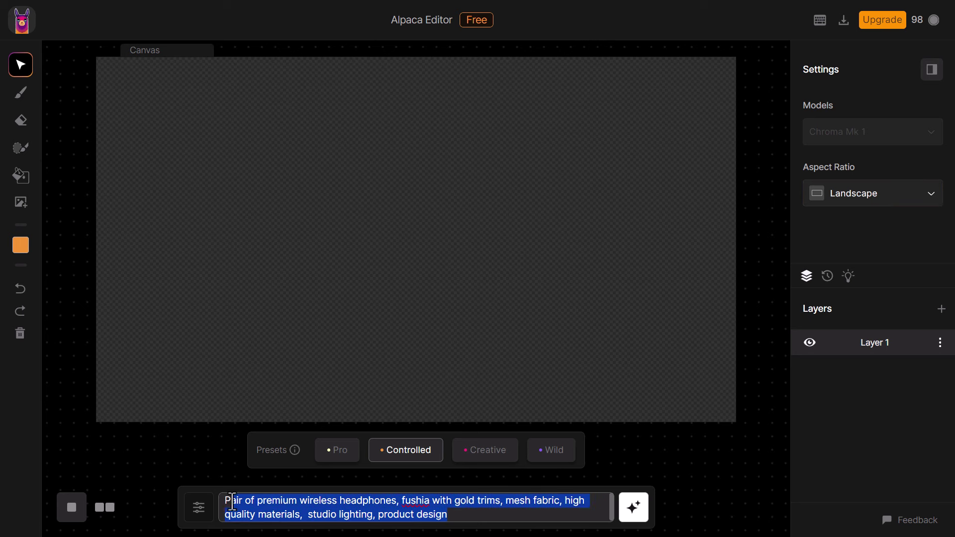
{"action": "key", "text": "BackSpace"}
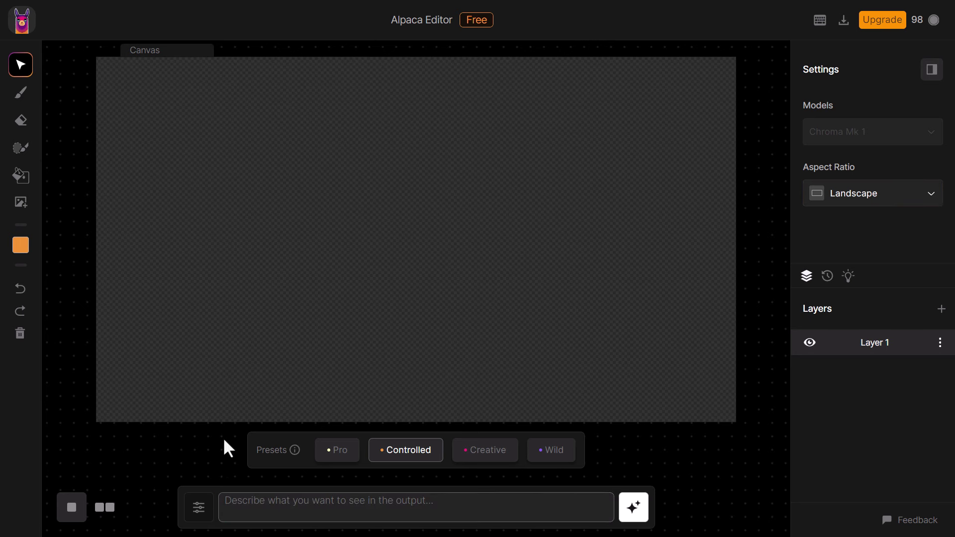
{"action": "left_click", "coordinate": [108, 516]}
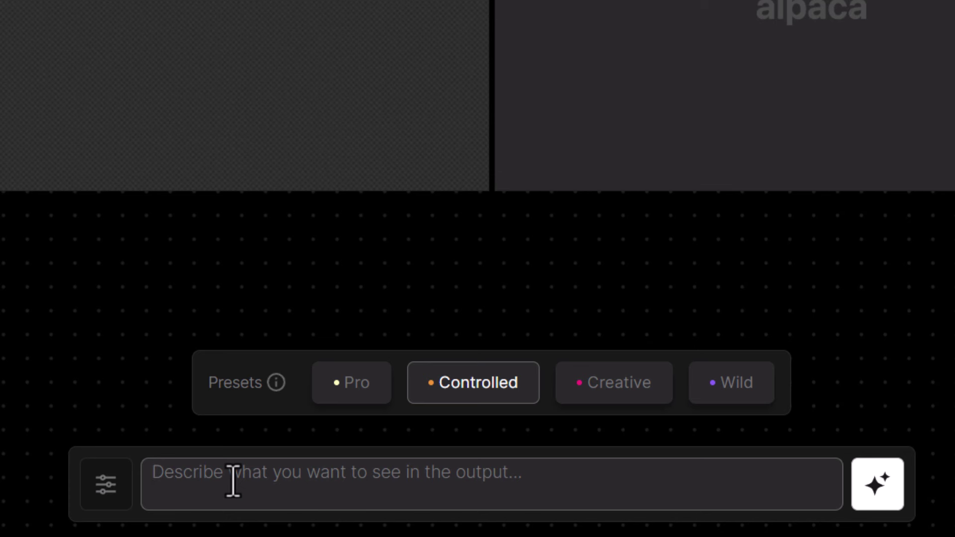
{"action": "left_click", "coordinate": [233, 480]}
{"action": "type", "text": "an astronaut floating in space, cinematic movie still"}
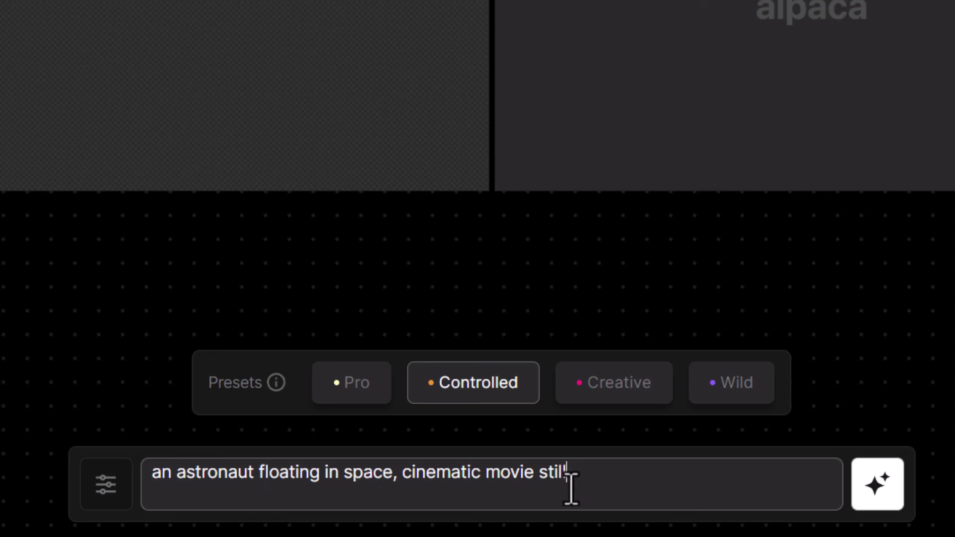
{"action": "left_click", "coordinate": [874, 490]}
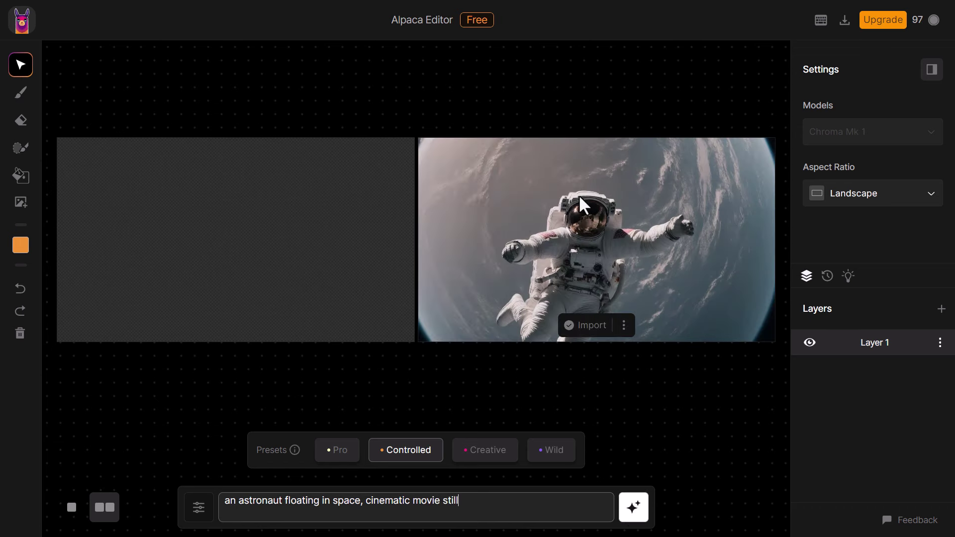
Step: Show the astronaut generation in single view, check its download options, and accept it onto the canvas
{"action": "left_click", "coordinate": [75, 510]}
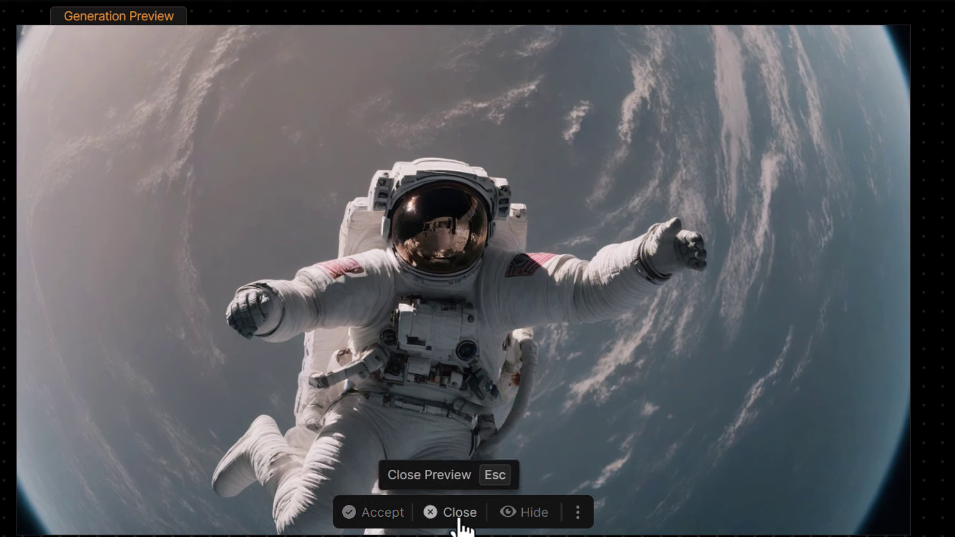
{"action": "left_click", "coordinate": [578, 515]}
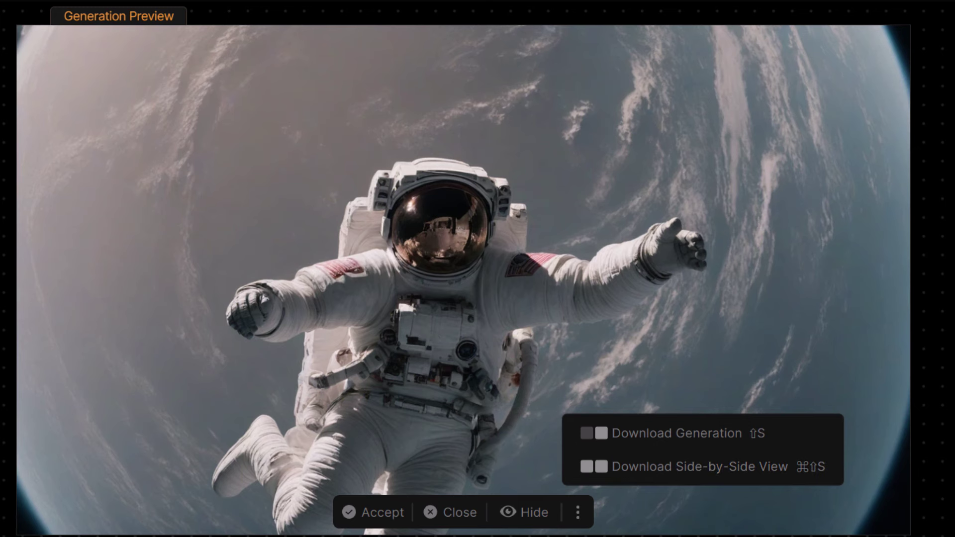
{"action": "left_click", "coordinate": [366, 513]}
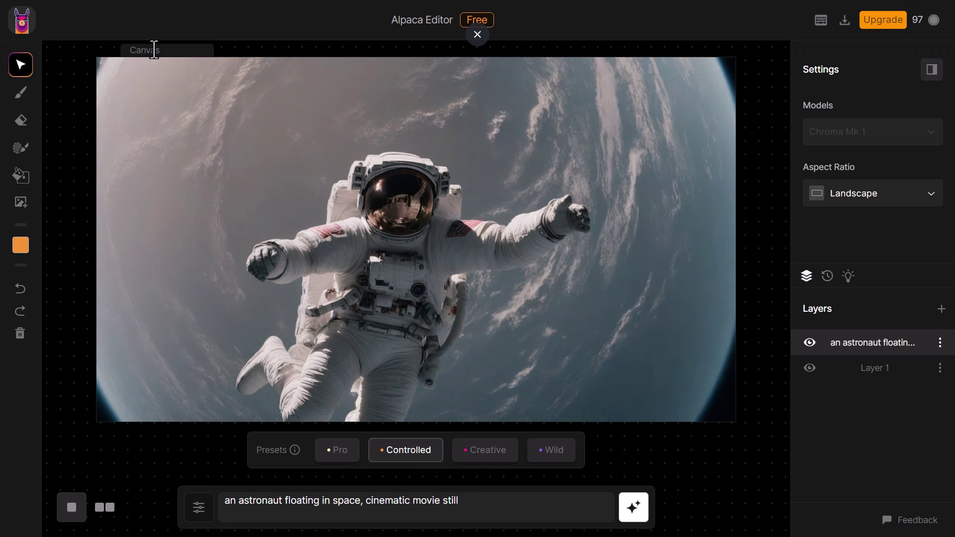
Step: Clear the astronaut image from the canvas and empty the prompt
{"action": "left_click", "coordinate": [20, 333]}
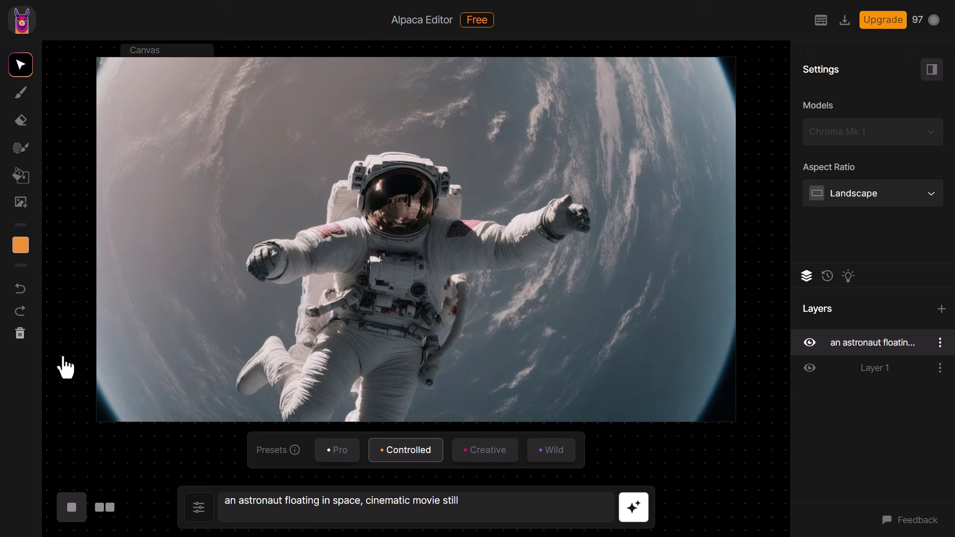
{"action": "key", "text": "BackSpace"}
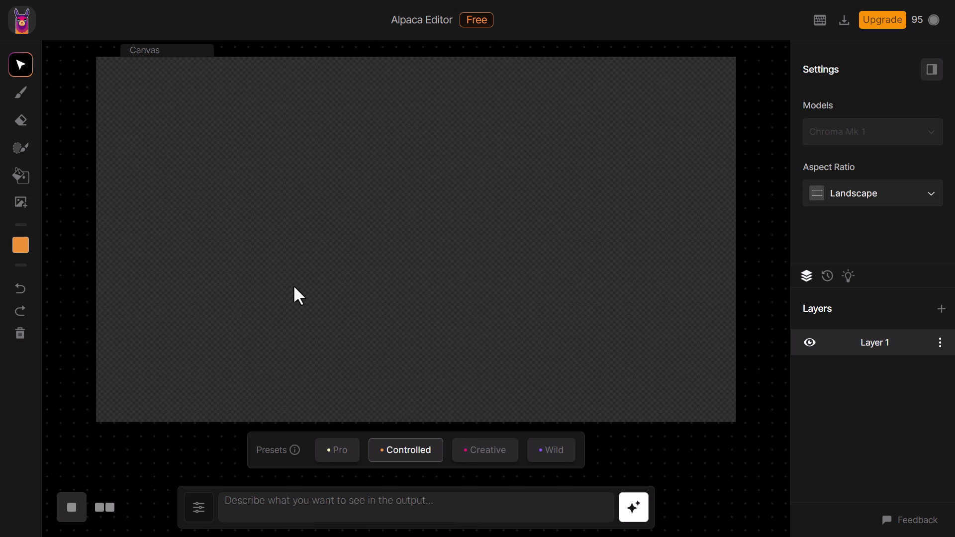
Step: Set the blank canvas's aspect ratio to Square and show it in side-by-side view
{"action": "left_click", "coordinate": [863, 198]}
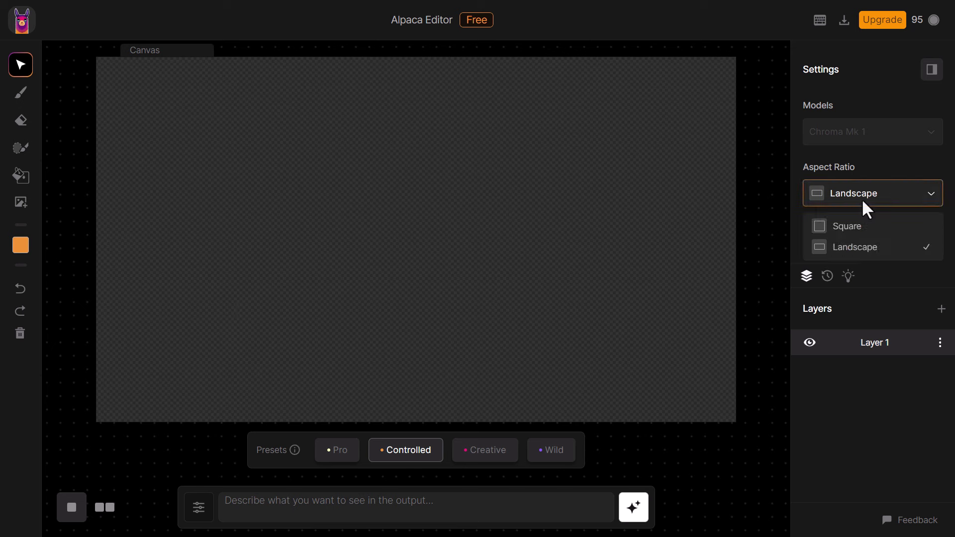
{"action": "left_click", "coordinate": [850, 231]}
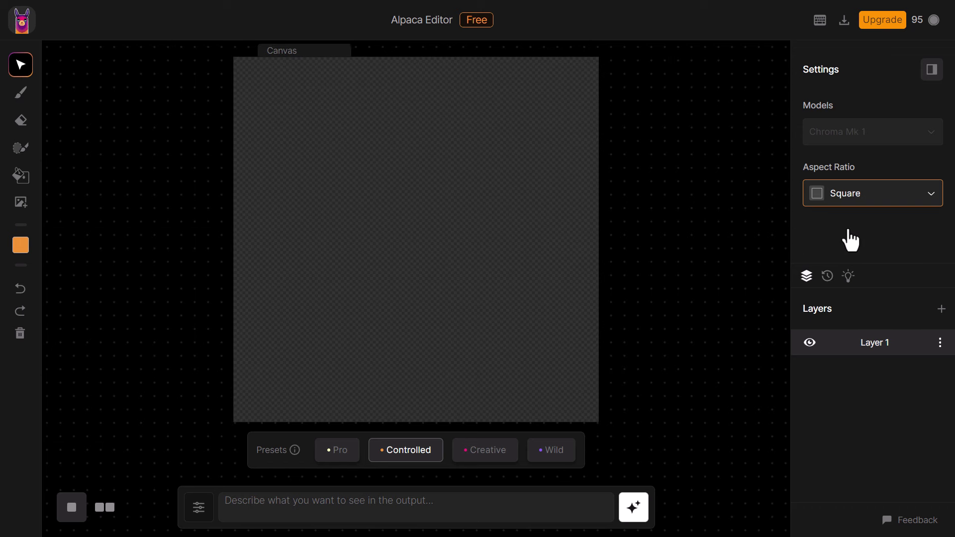
{"action": "left_click", "coordinate": [104, 508]}
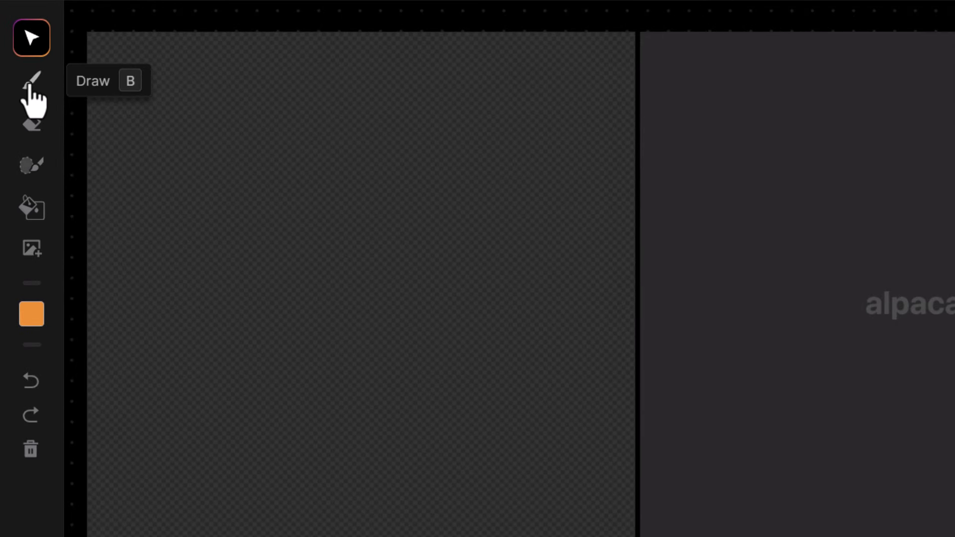
Step: Adjust the Draw brush size and draw two freehand orange test strokes, a curved line and a loop shaped like a 6
{"action": "left_click", "coordinate": [33, 86]}
{"action": "mouse_move", "coordinate": [184, 164]}
{"action": "left_mouse_down"}
{"action": "mouse_move", "coordinate": [168, 164]}
{"action": "mouse_move", "coordinate": [191, 166]}
{"action": "left_mouse_up"}
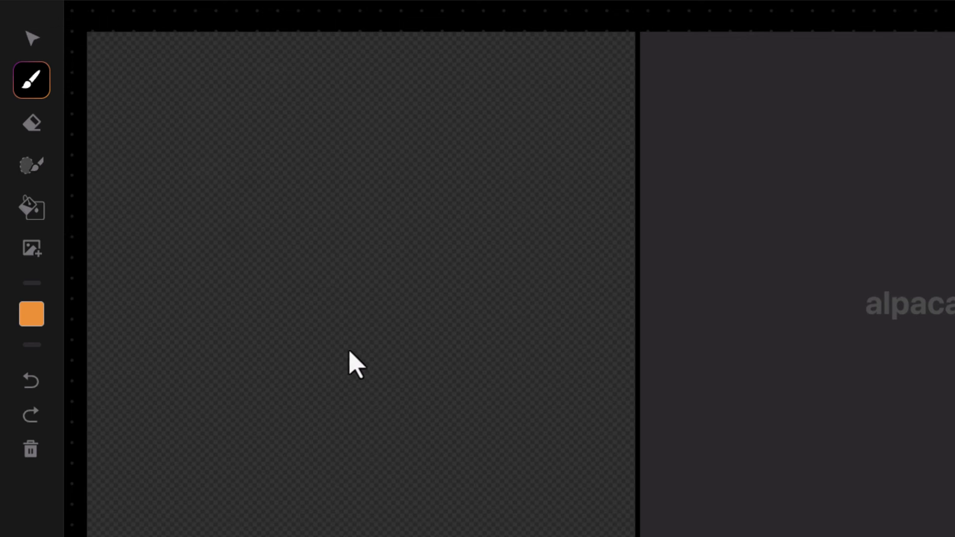
{"action": "mouse_move", "coordinate": [375, 165]}
{"action": "left_mouse_down"}
{"action": "mouse_move", "coordinate": [349, 243]}
{"action": "mouse_move", "coordinate": [426, 354]}
{"action": "mouse_move", "coordinate": [446, 232]}
{"action": "mouse_move", "coordinate": [358, 234]}
{"action": "left_mouse_up"}
{"action": "mouse_move", "coordinate": [275, 167]}
{"action": "left_mouse_down"}
{"action": "mouse_move", "coordinate": [266, 190]}
{"action": "mouse_move", "coordinate": [280, 337]}
{"action": "mouse_move", "coordinate": [315, 378]}
{"action": "left_mouse_up"}
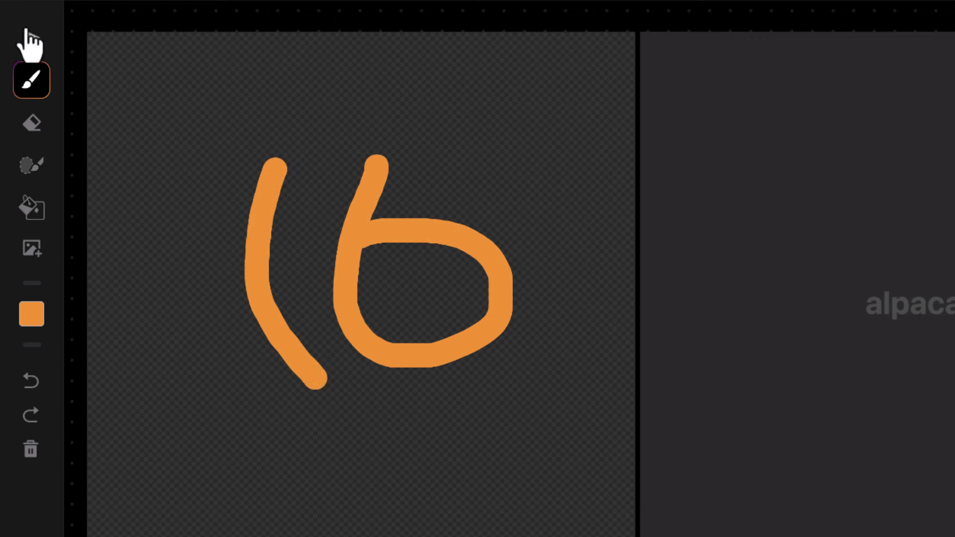
Step: Select the orange test strokes, move them down and to the right, and delete them from the canvas
{"action": "left_click", "coordinate": [31, 40]}
{"action": "left_click", "coordinate": [252, 218]}
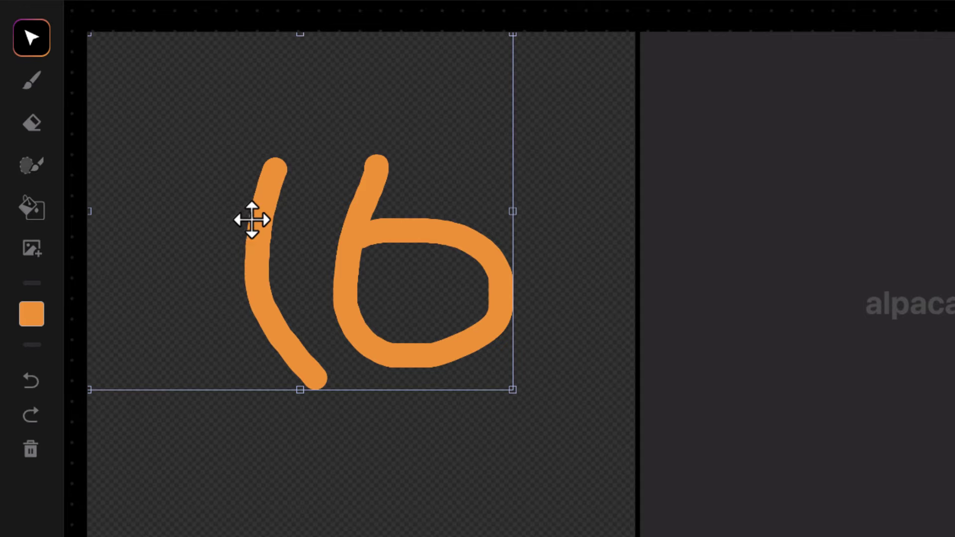
{"action": "mouse_move", "coordinate": [262, 252]}
{"action": "left_mouse_down"}
{"action": "mouse_move", "coordinate": [211, 190]}
{"action": "mouse_move", "coordinate": [264, 337]}
{"action": "mouse_move", "coordinate": [324, 327]}
{"action": "mouse_move", "coordinate": [333, 274]}
{"action": "left_mouse_up"}
{"action": "mouse_move", "coordinate": [490, 319]}
{"action": "left_mouse_down"}
{"action": "mouse_move", "coordinate": [437, 271]}
{"action": "mouse_move", "coordinate": [403, 289]}
{"action": "mouse_move", "coordinate": [401, 279]}
{"action": "mouse_move", "coordinate": [379, 284]}
{"action": "left_mouse_up"}
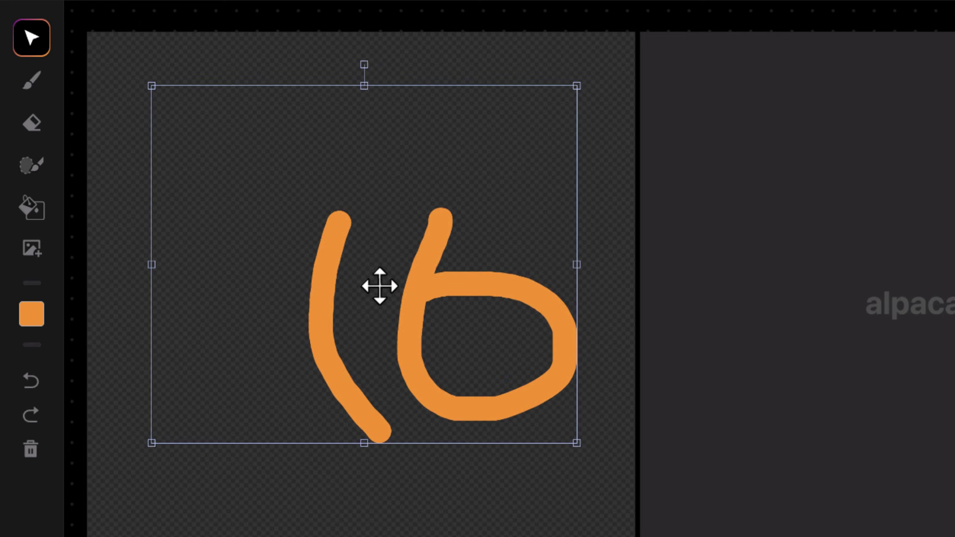
{"action": "key", "text": "Delete"}
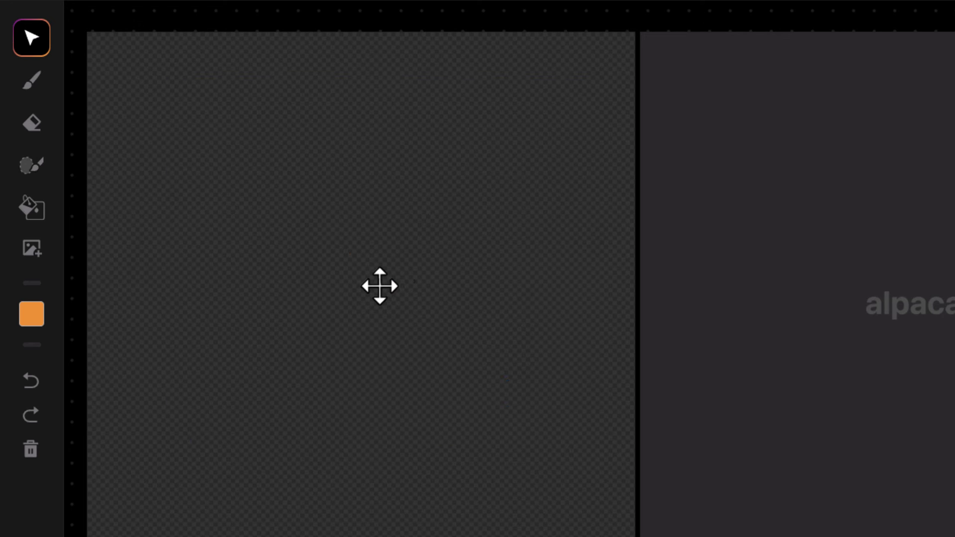
Step: Paint an orange wrist and palm rising from the canvas's lower edge with a larger Draw brush
{"action": "left_click", "coordinate": [33, 81]}
{"action": "left_click_drag", "start_coordinate": [195, 166], "coordinate": [245, 162]}
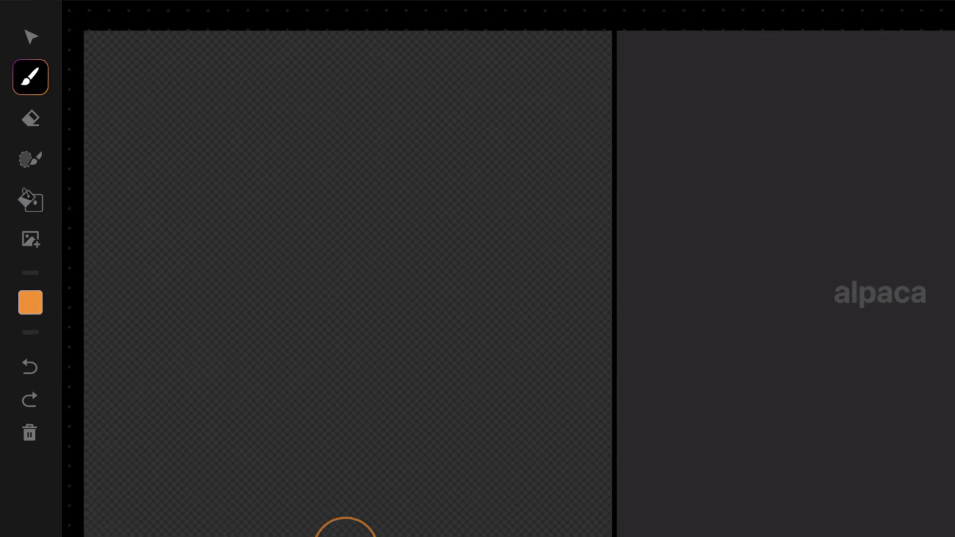
{"action": "left_click_drag", "start_coordinate": [304, 536], "coordinate": [304, 485]}
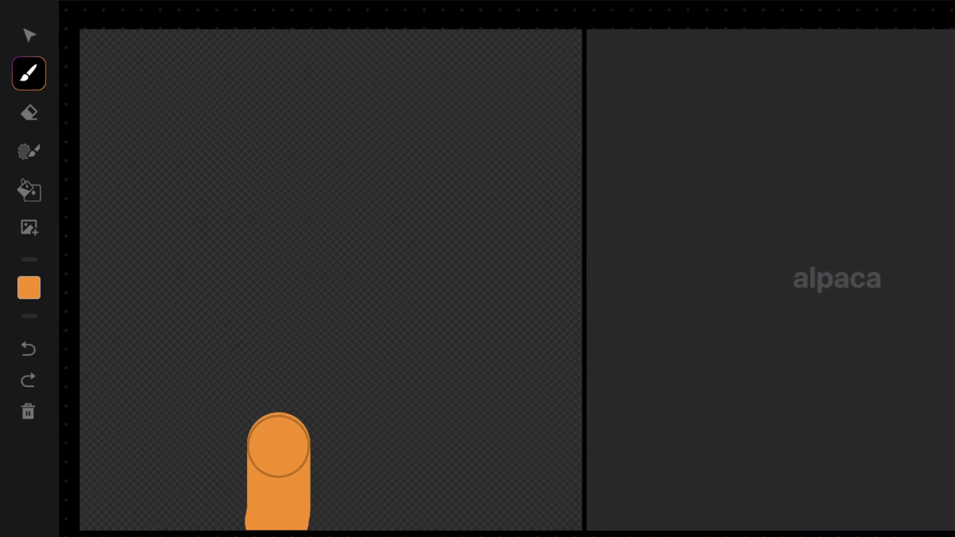
{"action": "mouse_move", "coordinate": [279, 446]}
{"action": "left_mouse_down"}
{"action": "mouse_move", "coordinate": [273, 312]}
{"action": "mouse_move", "coordinate": [312, 256]}
{"action": "mouse_move", "coordinate": [380, 281]}
{"action": "mouse_move", "coordinate": [387, 497]}
{"action": "mouse_move", "coordinate": [329, 528]}
{"action": "mouse_move", "coordinate": [305, 277]}
{"action": "mouse_move", "coordinate": [283, 373]}
{"action": "left_mouse_up"}
Step: Set the Draw brush size to 69 px and paint four fingers and a thumb onto the orange palm
{"action": "mouse_move", "coordinate": [29, 73]}
{"action": "left_click_drag", "start_coordinate": [189, 150], "coordinate": [185, 149]}
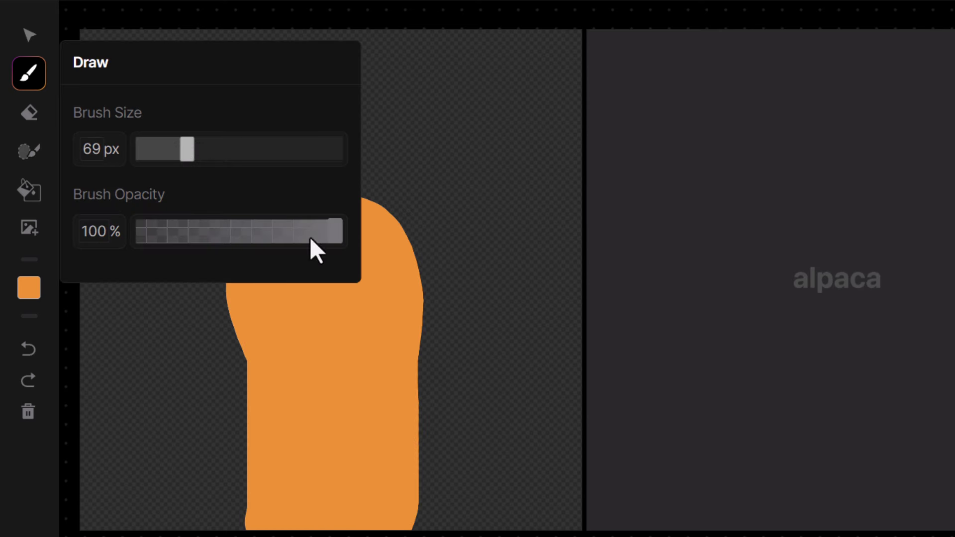
{"action": "mouse_move", "coordinate": [423, 323]}
{"action": "left_mouse_down"}
{"action": "mouse_move", "coordinate": [507, 277]}
{"action": "mouse_move", "coordinate": [366, 208]}
{"action": "mouse_move", "coordinate": [271, 224]}
{"action": "mouse_move", "coordinate": [226, 275]}
{"action": "mouse_move", "coordinate": [285, 420]}
{"action": "left_mouse_up"}
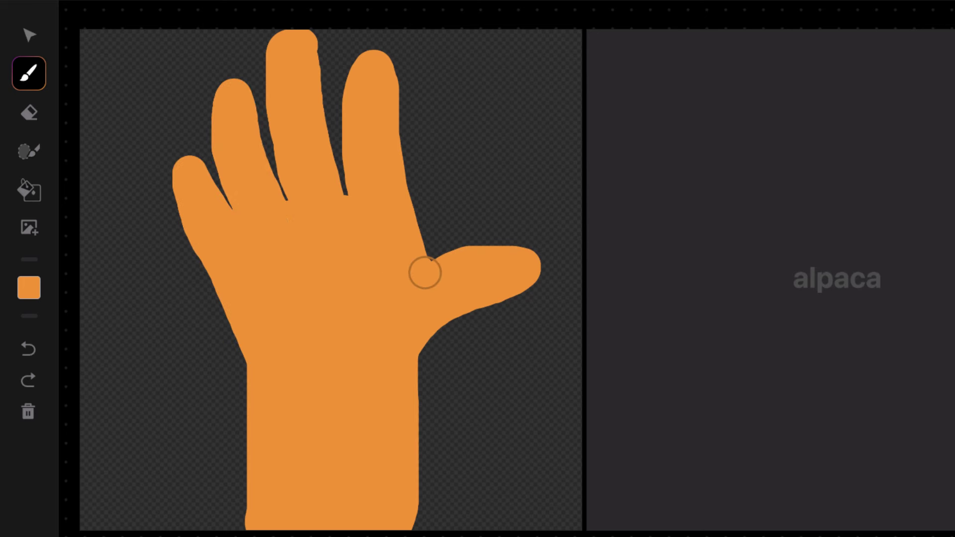
Step: Move the whole hand drawing slightly down and to the right on the canvas
{"action": "left_click", "coordinate": [24, 35]}
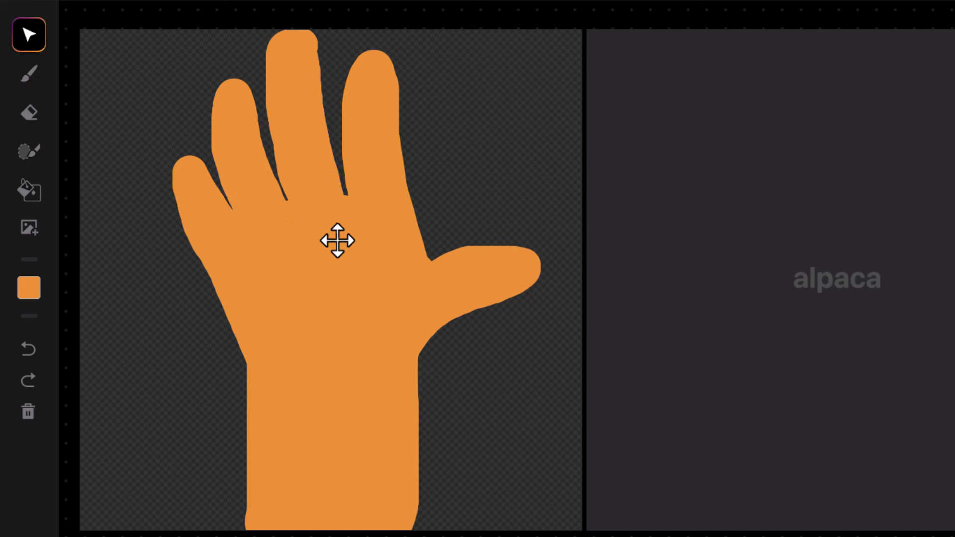
{"action": "left_click_drag", "start_coordinate": [337, 241], "coordinate": [349, 260]}
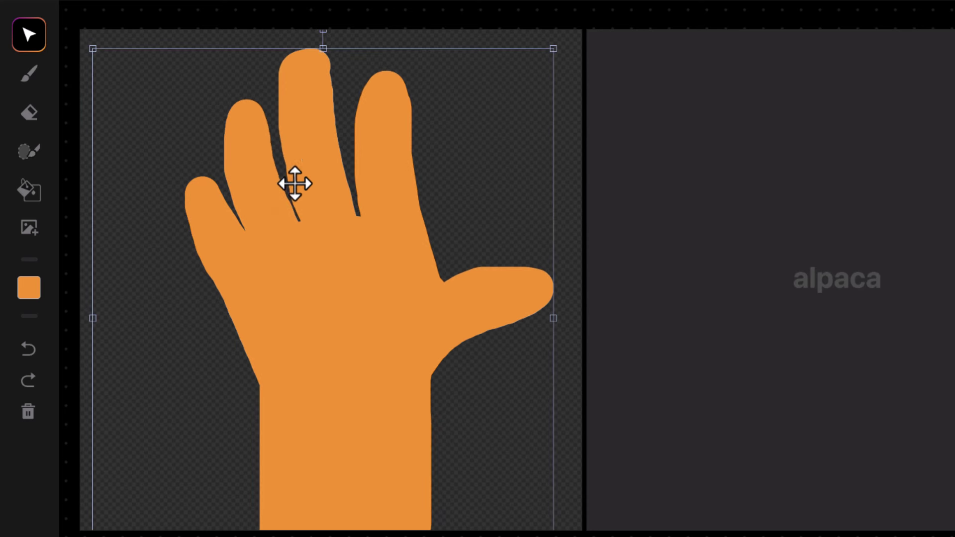
Step: Enlarge the Eraser brush and trim the edges of the hand's wrist, palm, little finger and thumb
{"action": "key", "text": "b"}
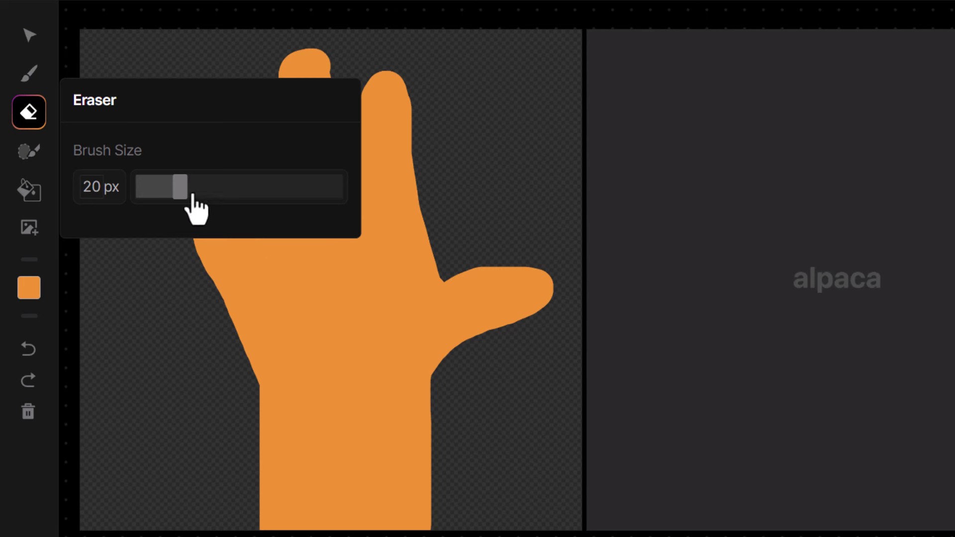
{"action": "left_click_drag", "start_coordinate": [179, 187], "coordinate": [197, 186]}
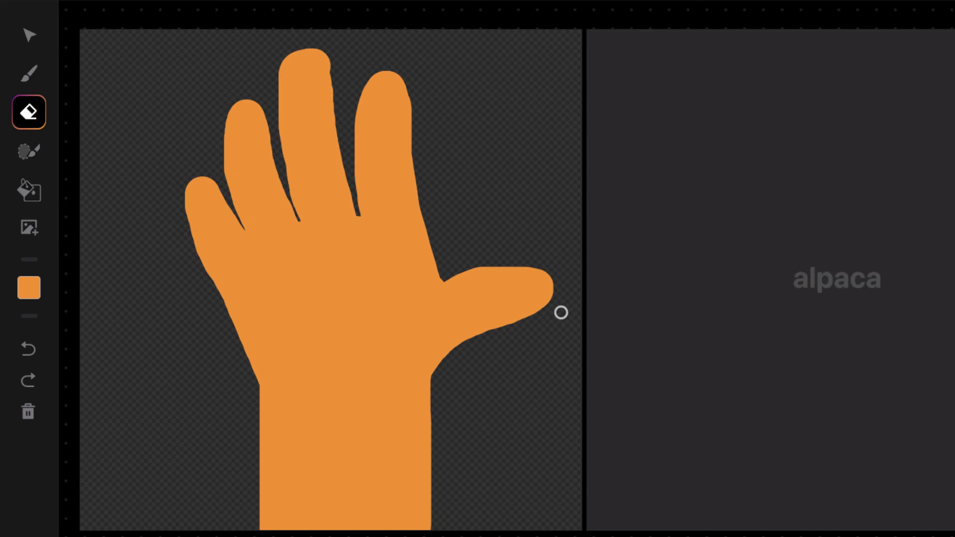
{"action": "left_click", "coordinate": [29, 111]}
{"action": "left_click_drag", "start_coordinate": [247, 193], "coordinate": [218, 188]}
{"action": "left_click", "coordinate": [29, 112]}
{"action": "left_click_drag", "start_coordinate": [222, 180], "coordinate": [246, 185]}
{"action": "mouse_move", "coordinate": [557, 315]}
{"action": "left_mouse_down"}
{"action": "mouse_move", "coordinate": [482, 328]}
{"action": "mouse_move", "coordinate": [449, 345]}
{"action": "mouse_move", "coordinate": [425, 428]}
{"action": "mouse_move", "coordinate": [427, 535]}
{"action": "left_mouse_up"}
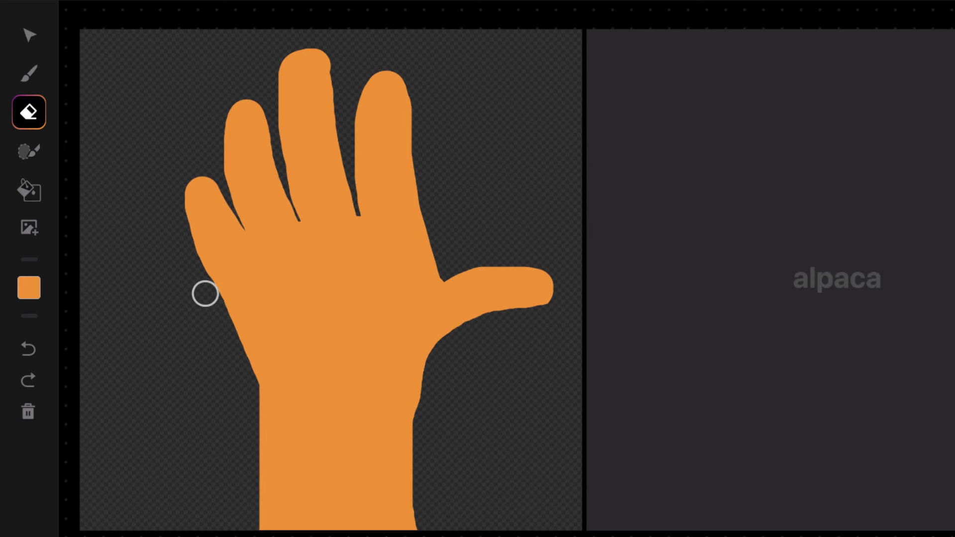
{"action": "mouse_move", "coordinate": [204, 292]}
{"action": "left_mouse_down"}
{"action": "mouse_move", "coordinate": [257, 369]}
{"action": "mouse_move", "coordinate": [267, 403]}
{"action": "mouse_move", "coordinate": [275, 535]}
{"action": "mouse_move", "coordinate": [266, 411]}
{"action": "left_mouse_up"}
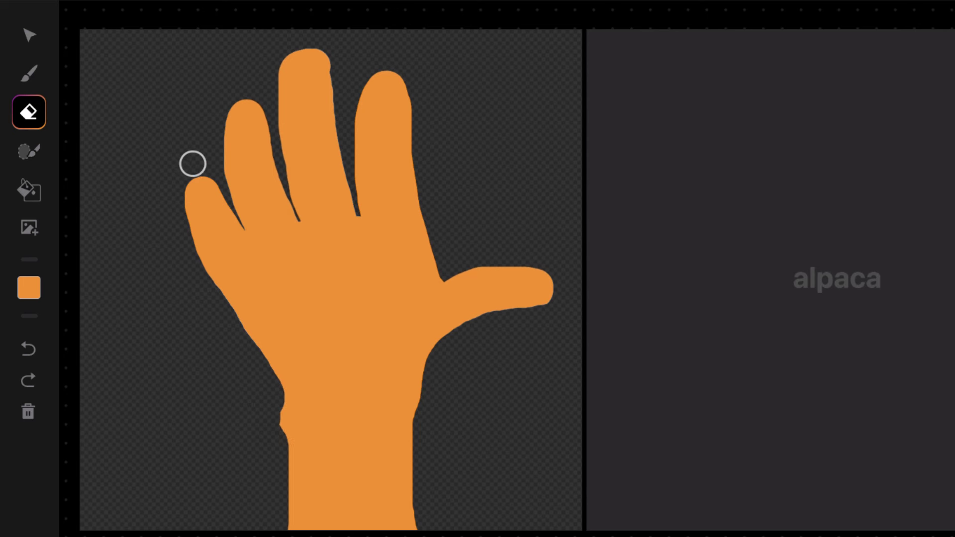
{"action": "left_click_drag", "start_coordinate": [192, 162], "coordinate": [249, 338]}
{"action": "left_click_drag", "start_coordinate": [549, 303], "coordinate": [527, 269]}
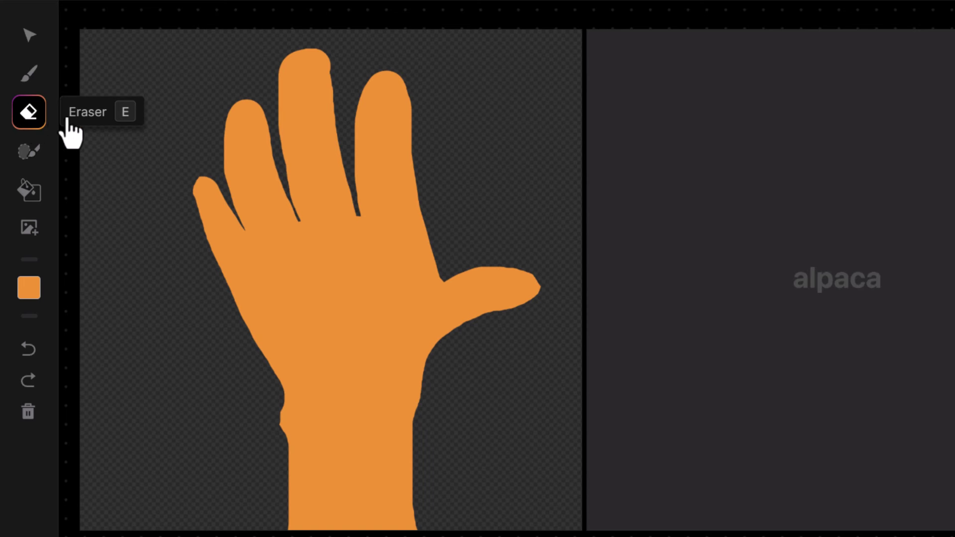
Step: Change the paint colour to the pale skin pink #edc4ad
{"action": "left_click", "coordinate": [29, 291]}
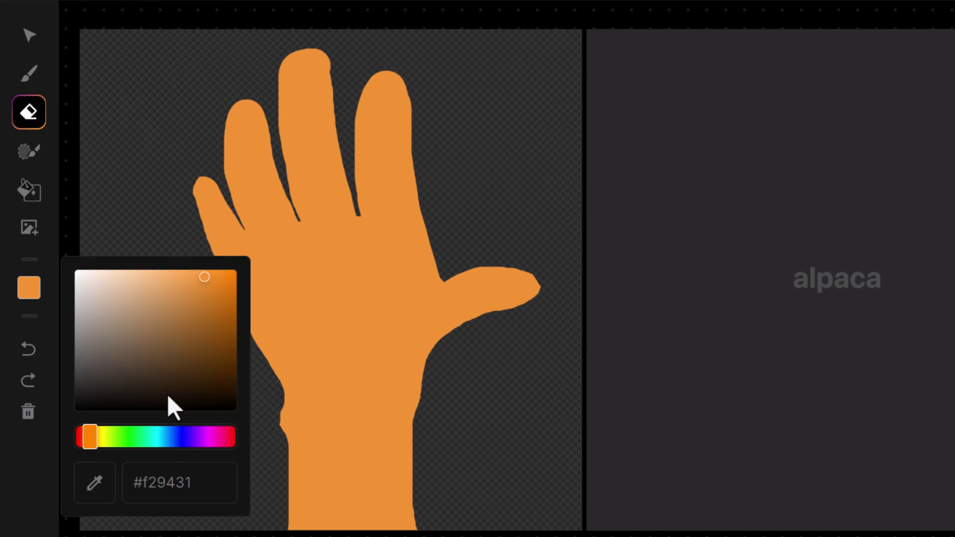
{"action": "left_click_drag", "start_coordinate": [90, 438], "coordinate": [85, 437]}
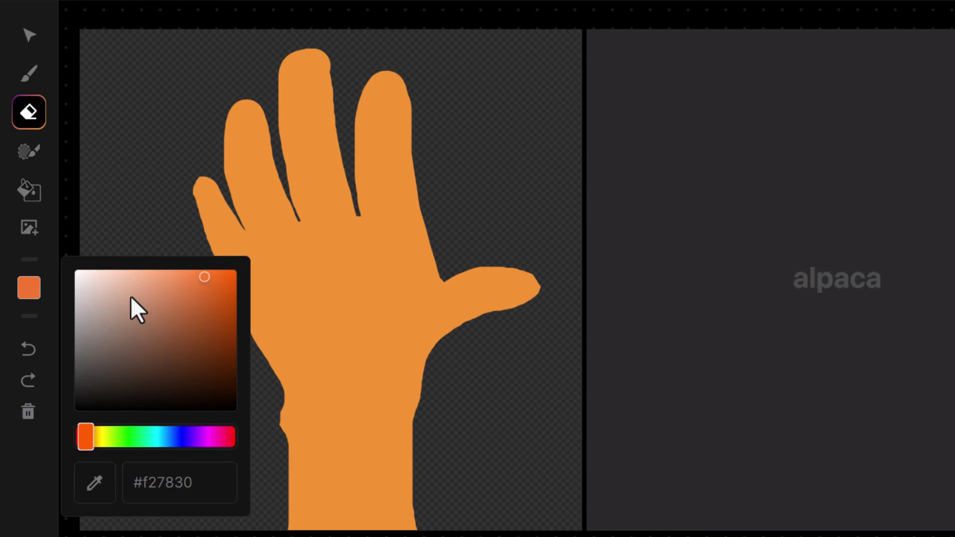
{"action": "mouse_move", "coordinate": [130, 297]}
{"action": "left_mouse_down"}
{"action": "mouse_move", "coordinate": [116, 270]}
{"action": "mouse_move", "coordinate": [106, 275]}
{"action": "left_mouse_up"}
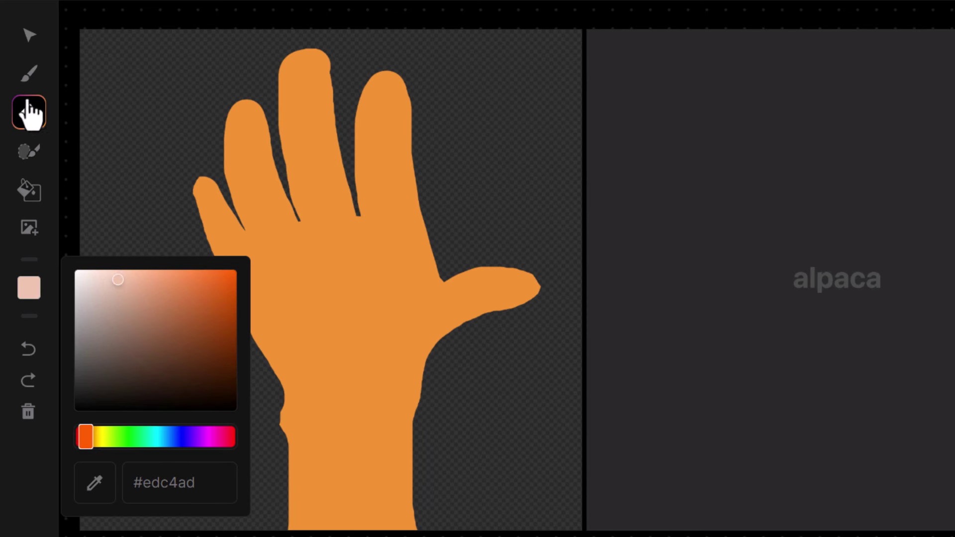
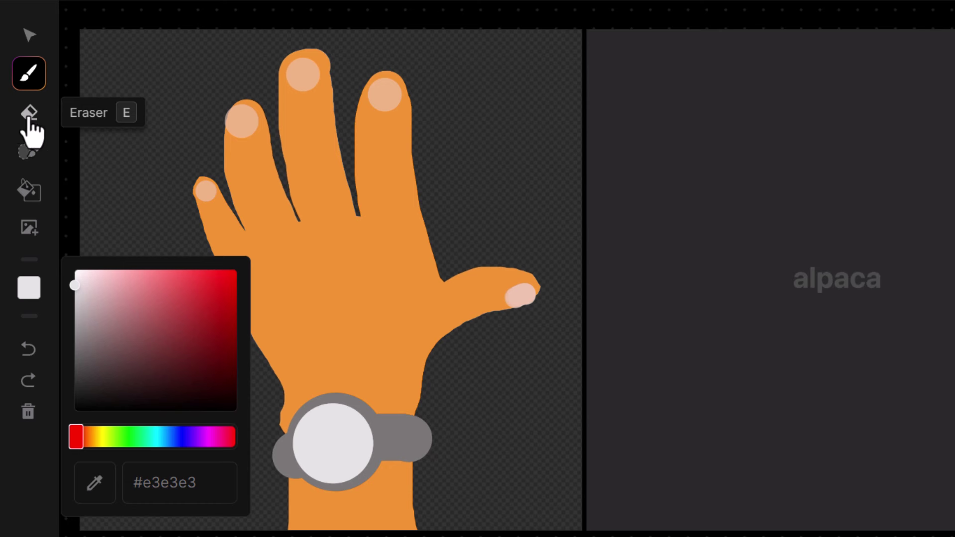
Step: Select the finished hand-and-watch drawing and generate an image from it with an empty prompt and the Controlled preset
{"action": "left_click", "coordinate": [28, 31]}
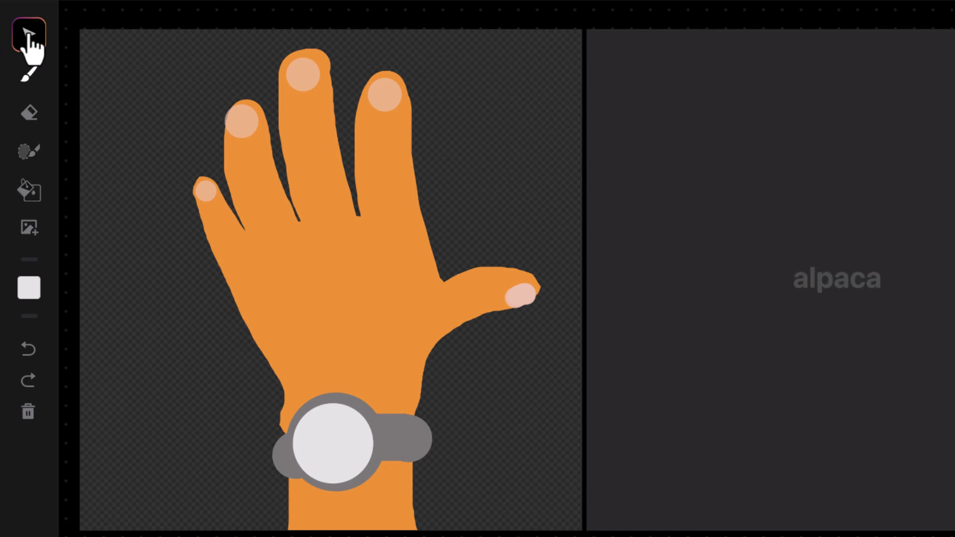
{"action": "left_click", "coordinate": [240, 126]}
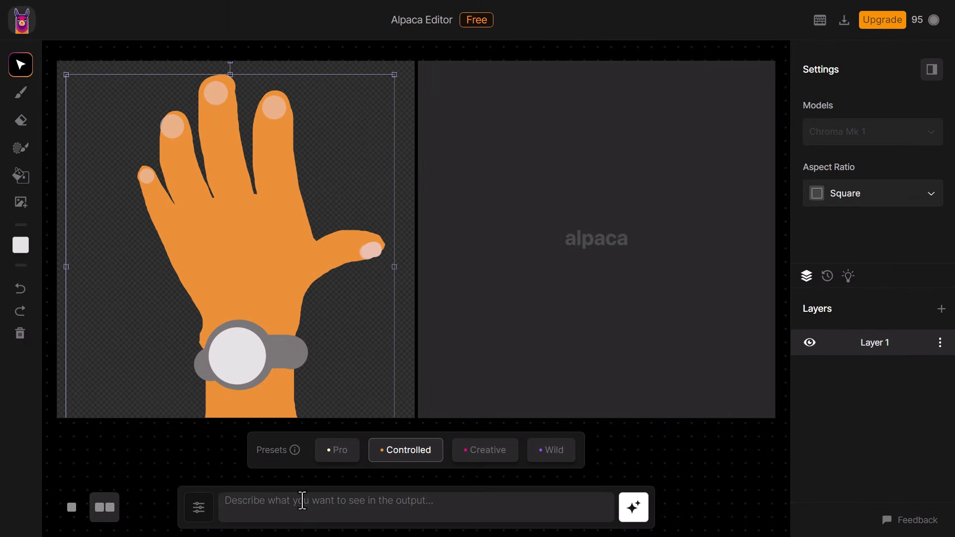
{"action": "left_click", "coordinate": [269, 505]}
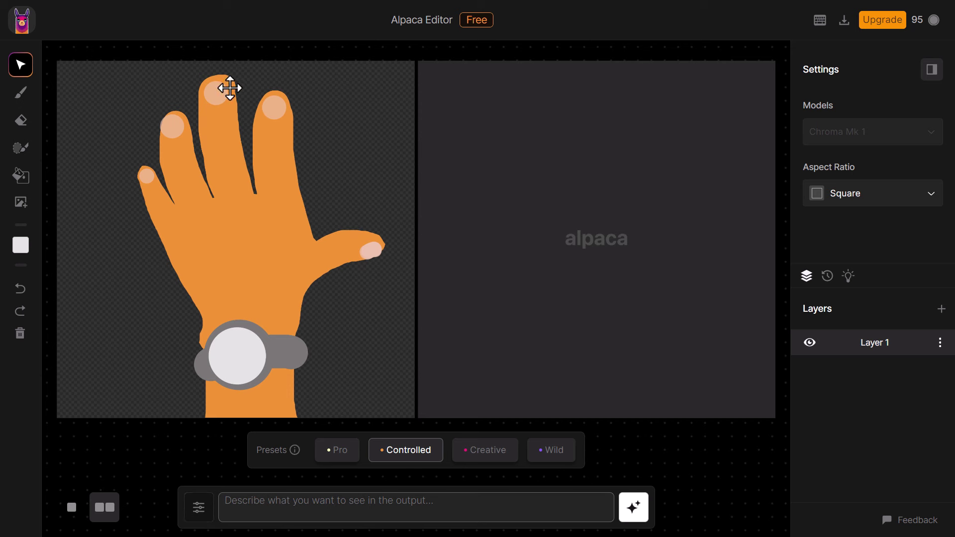
{"action": "left_click", "coordinate": [636, 518]}
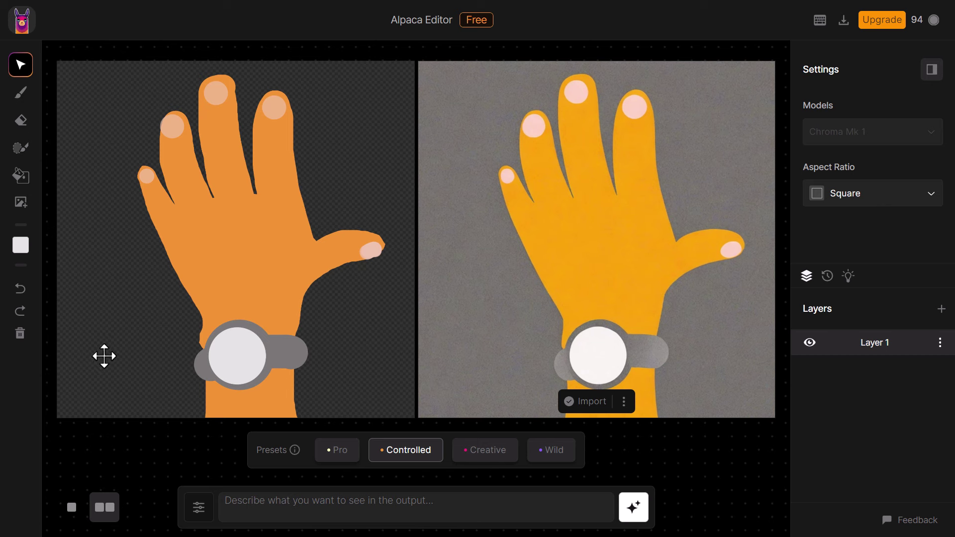
Step: Show the generated hand in single view and accept it onto the canvas
{"action": "left_click", "coordinate": [71, 507]}
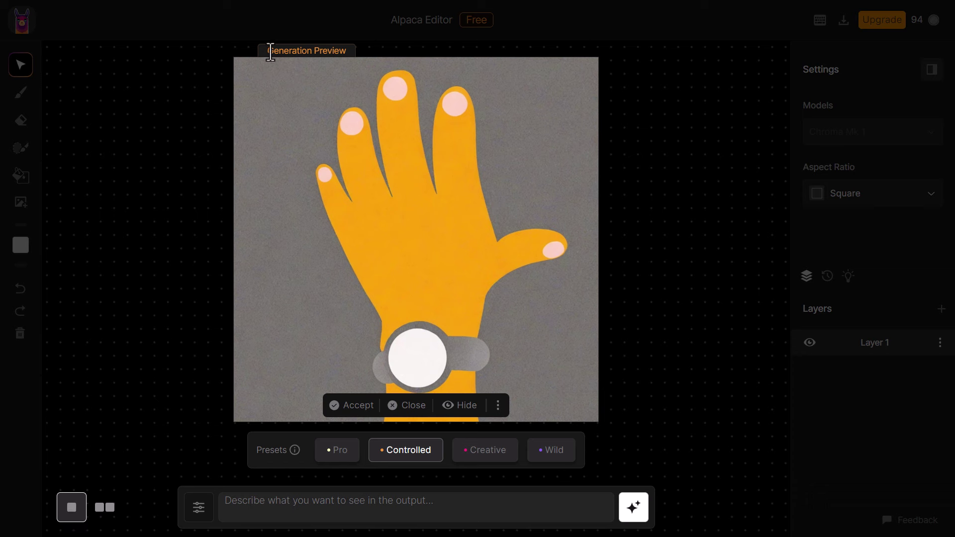
{"action": "left_click_drag", "start_coordinate": [272, 51], "coordinate": [339, 51]}
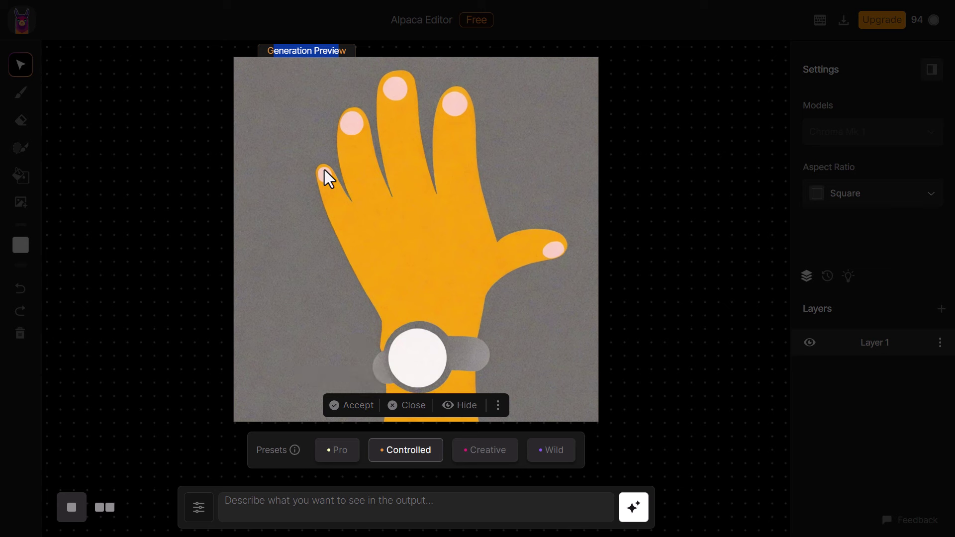
{"action": "left_click", "coordinate": [344, 412]}
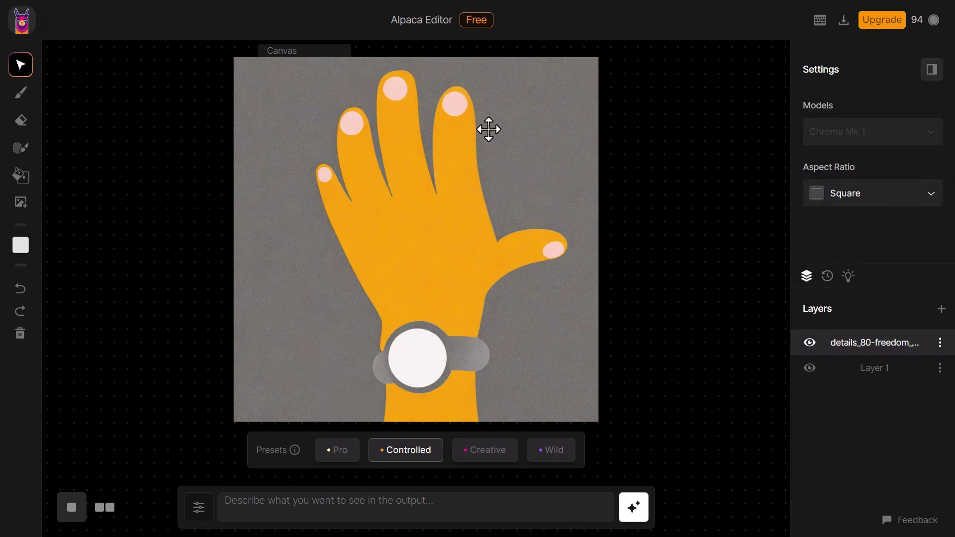
Step: Compare the accepted canvas image with the generation side by side, and return to single view
{"action": "left_click_drag", "start_coordinate": [267, 50], "coordinate": [299, 51]}
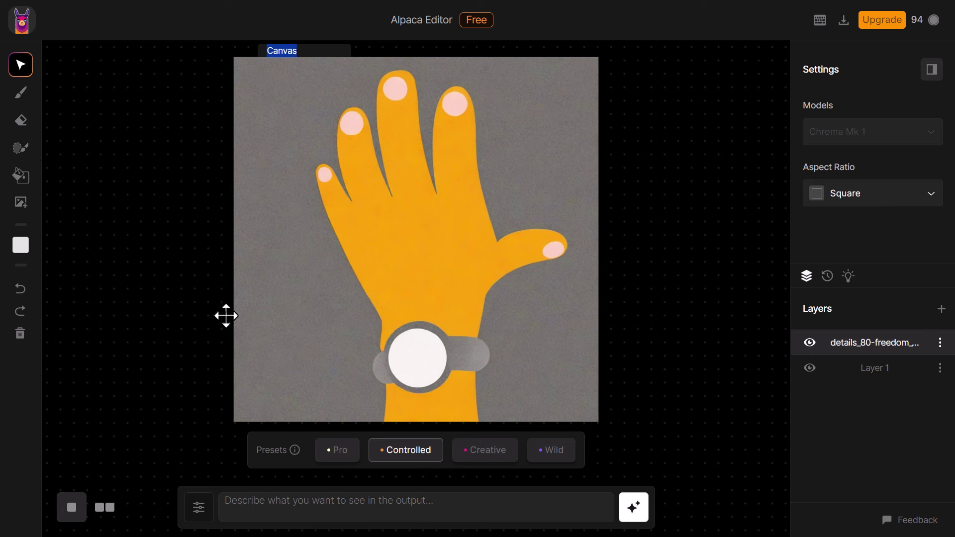
{"action": "left_click", "coordinate": [105, 508]}
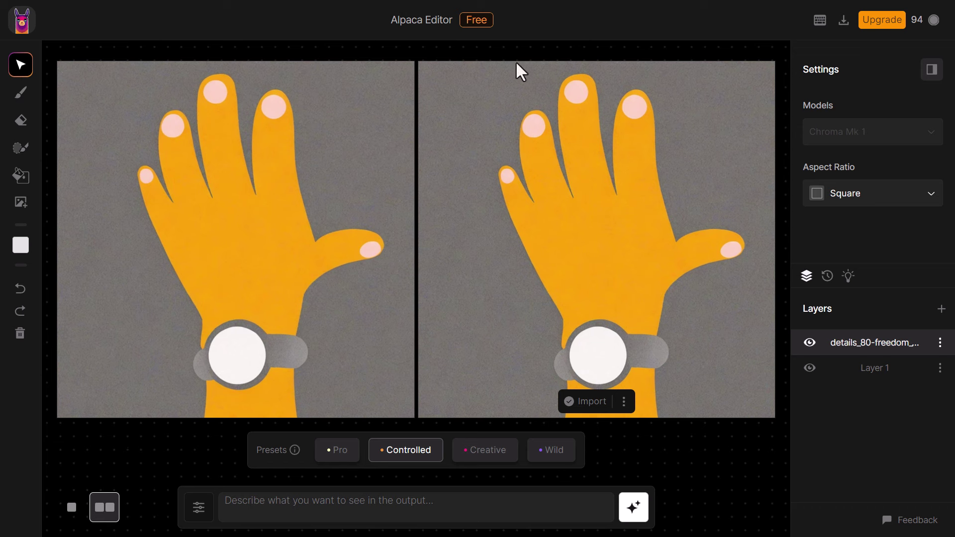
{"action": "left_click", "coordinate": [72, 507]}
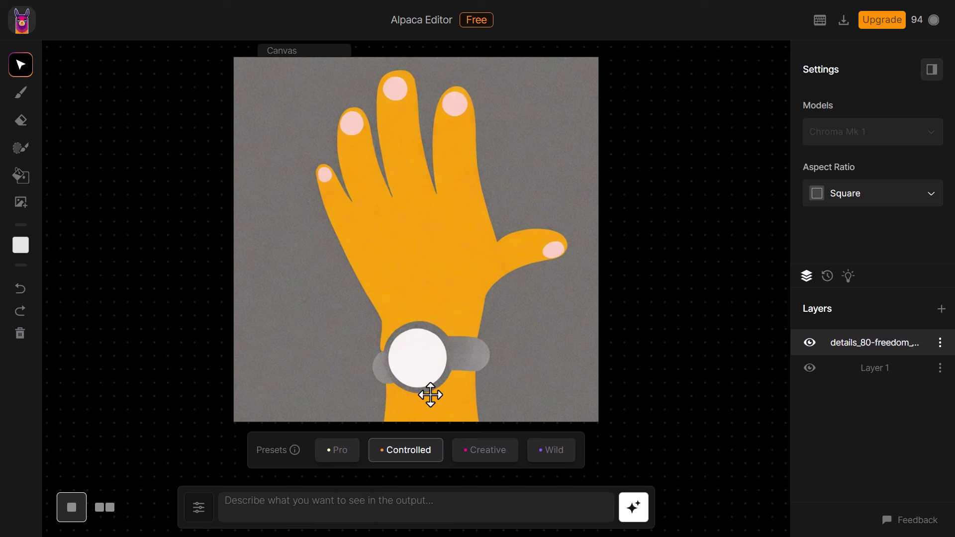
Step: Show the canvas beside the generation and delete the imported generated hand so that only the painted drawing remains
{"action": "left_click", "coordinate": [103, 517]}
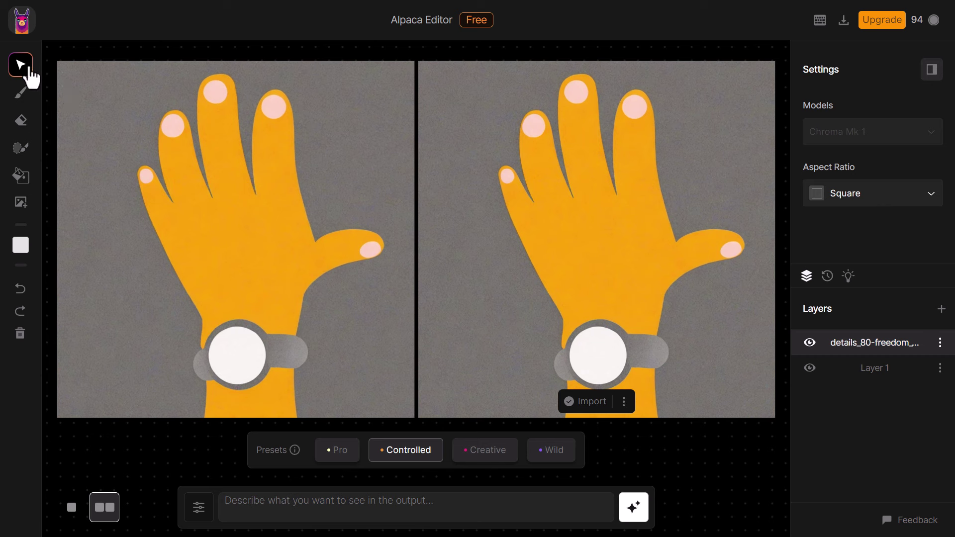
{"action": "left_click", "coordinate": [284, 152]}
{"action": "key", "text": "Delete"}
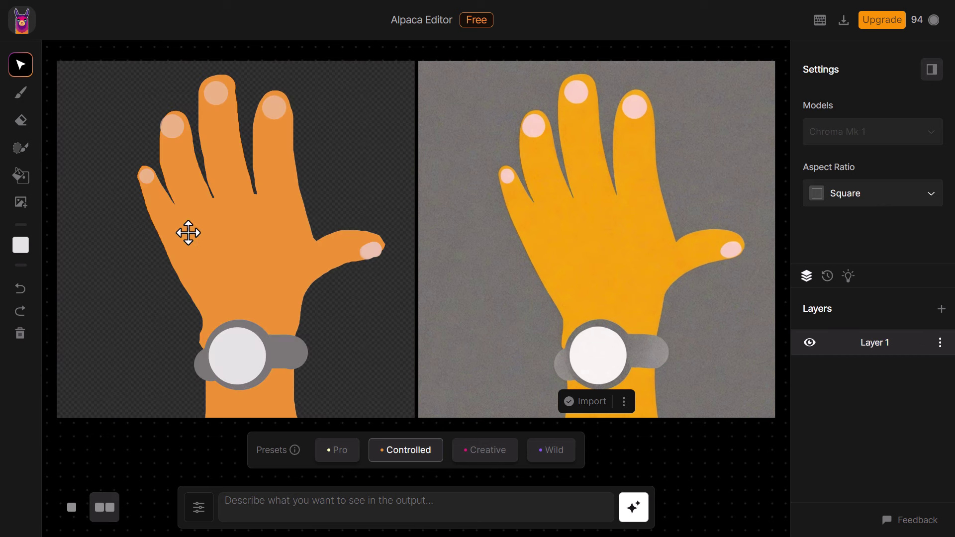
Step: Generate an image from the hand drawing with the Controlled preset and the prompt "a picture of a cartoony hand, wearing a watch"
{"action": "left_click", "coordinate": [258, 502]}
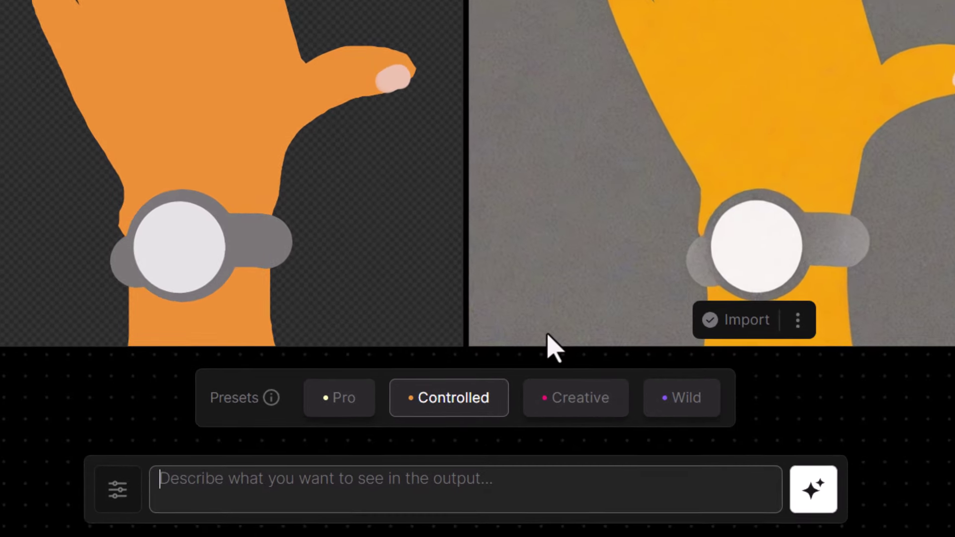
{"action": "type", "text": "a picture of a cartoony hand, wearing a watch"}
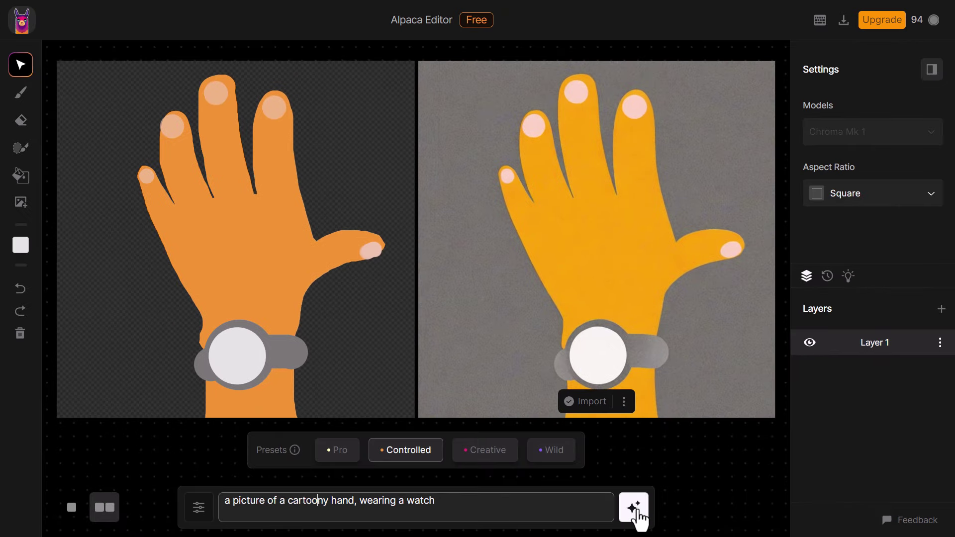
{"action": "left_click", "coordinate": [819, 500]}
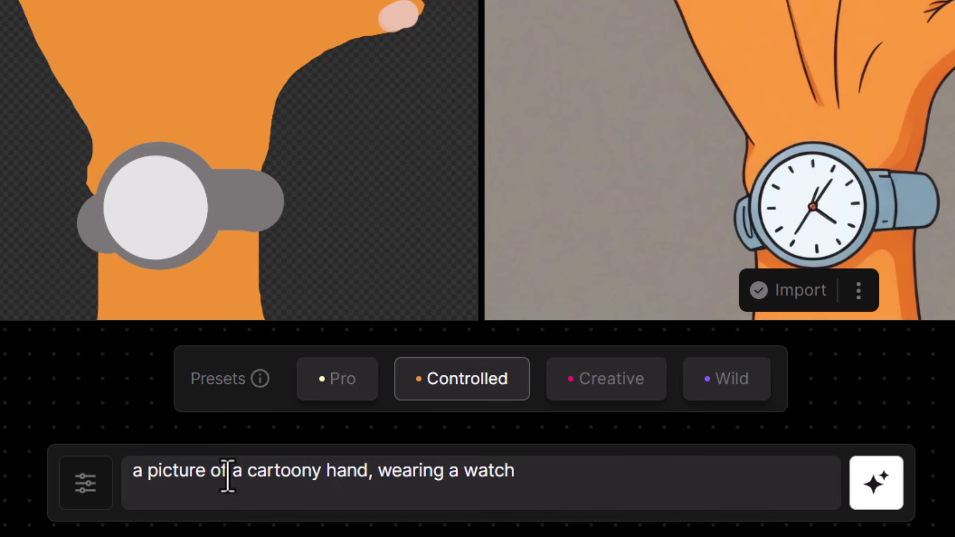
Step: Generate further versions of the cartoony hand with the Pro, Controlled, Creative and Wild presets
{"action": "triple_click", "coordinate": [299, 473]}
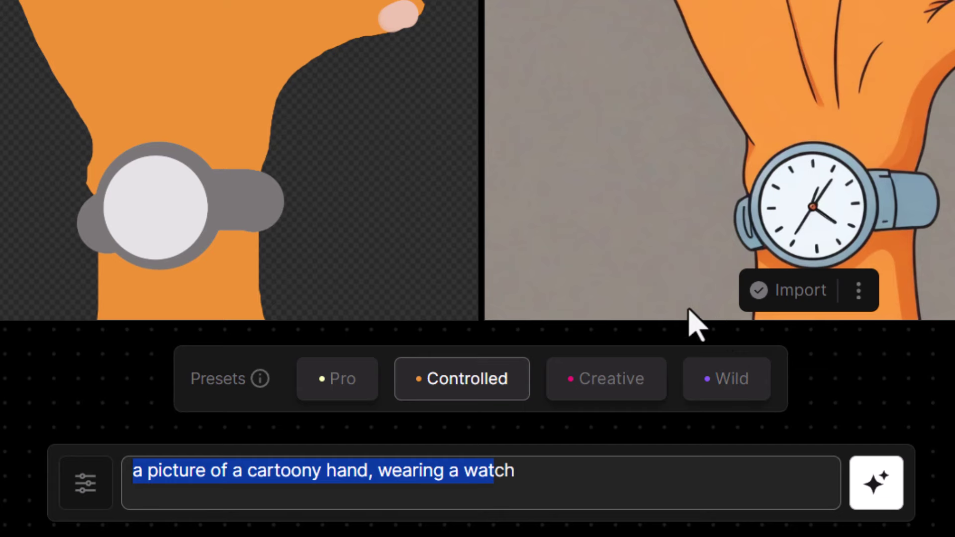
{"action": "left_click", "coordinate": [339, 393]}
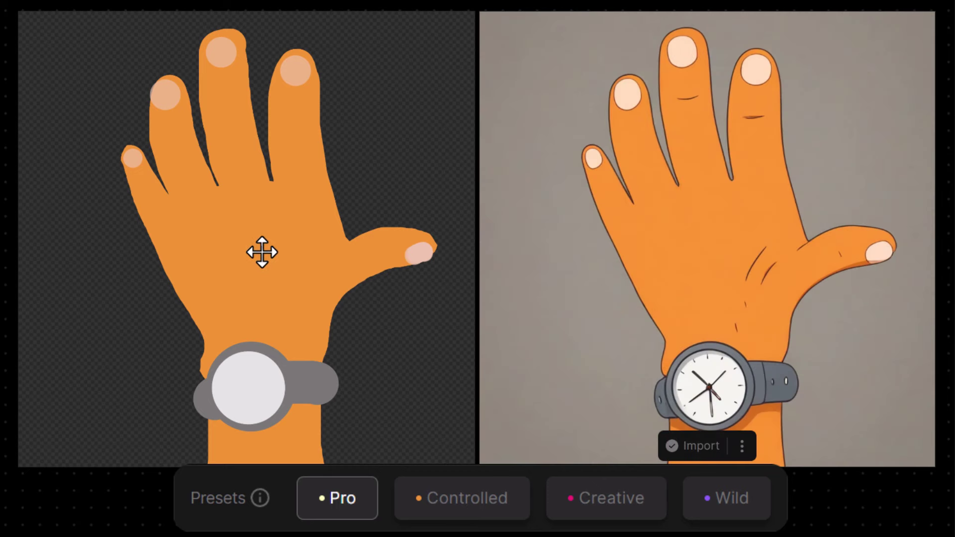
{"action": "left_click", "coordinate": [507, 503]}
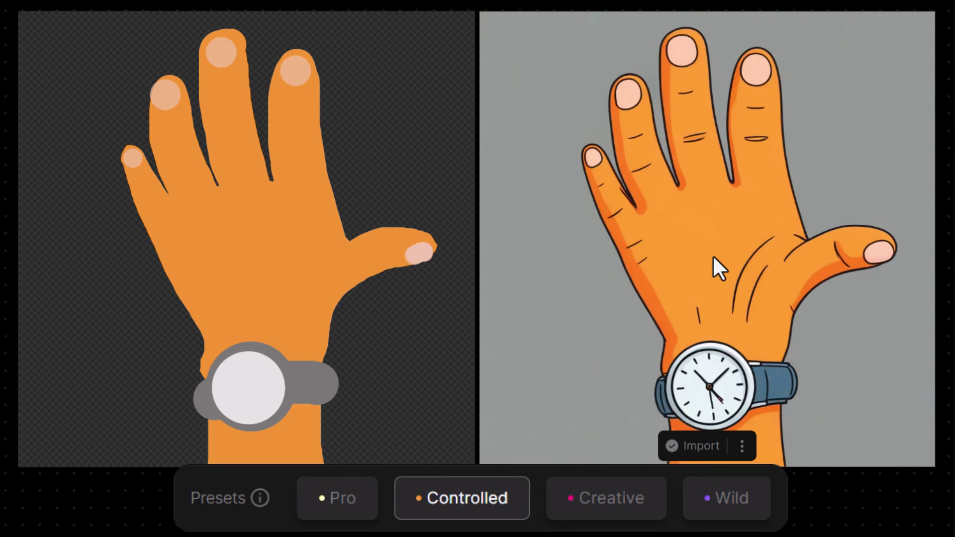
{"action": "left_click", "coordinate": [597, 508]}
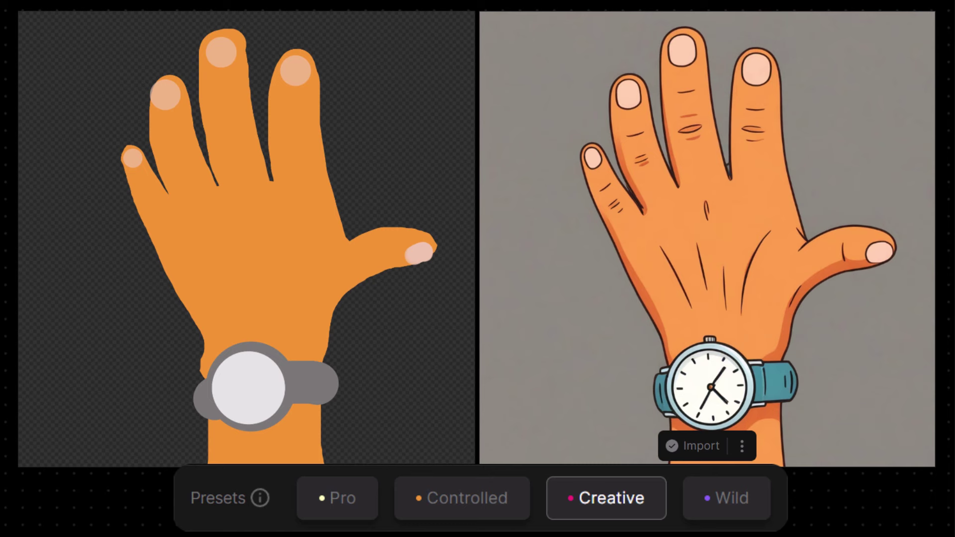
{"action": "left_click", "coordinate": [745, 501]}
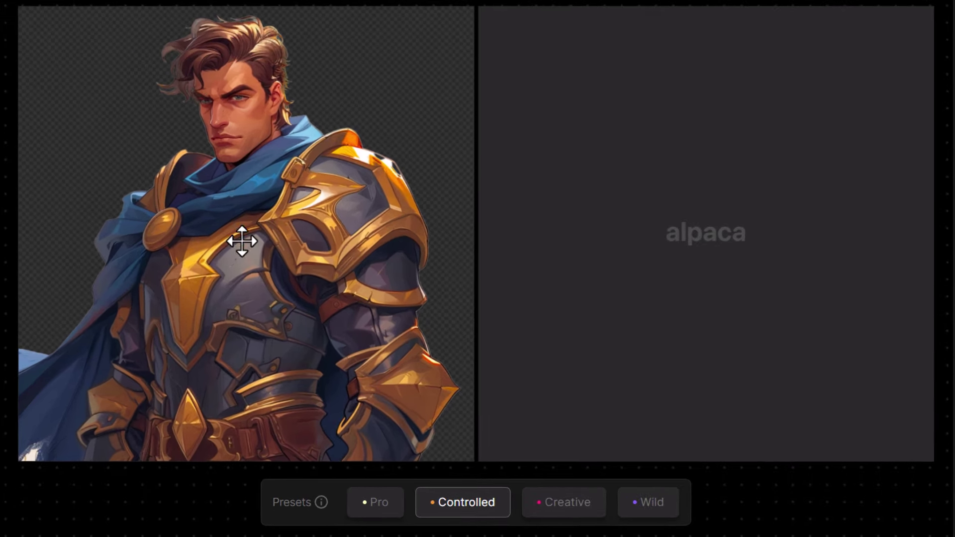
Step: Generate the armoured knight with the Pro preset and with the Wild preset
{"action": "left_click", "coordinate": [378, 503]}
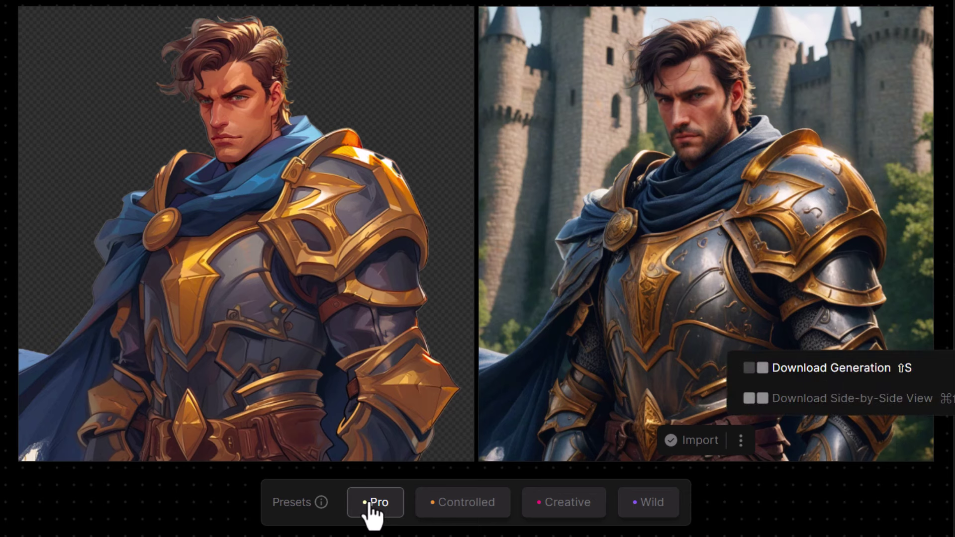
{"action": "left_click", "coordinate": [643, 515]}
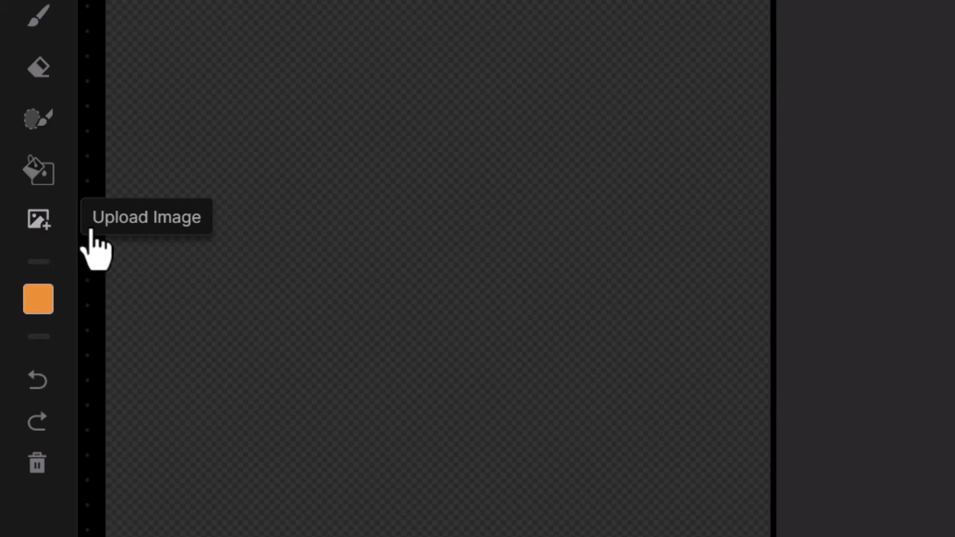
Step: Upload the image alien-flatphone.jpg and fit it to the canvas
{"action": "left_click", "coordinate": [42, 222]}
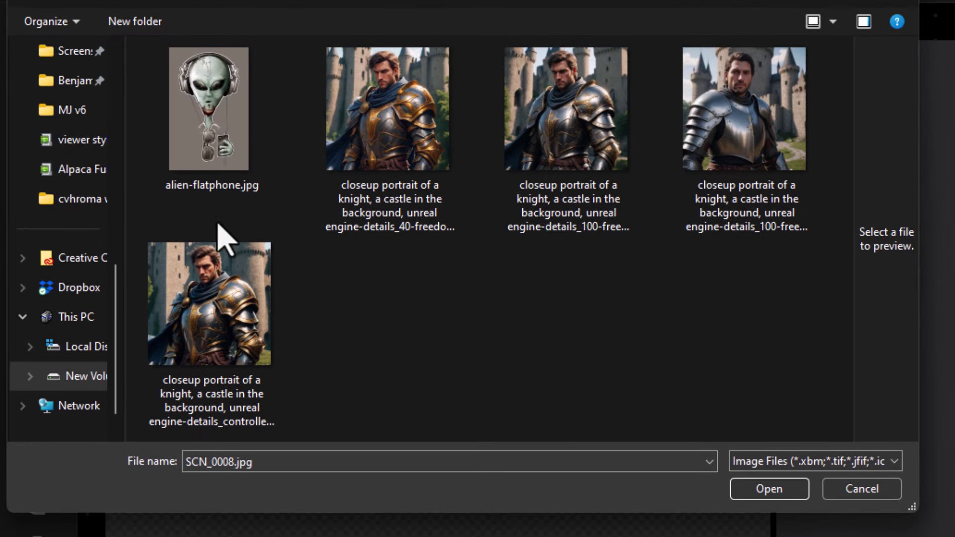
{"action": "left_click", "coordinate": [219, 124]}
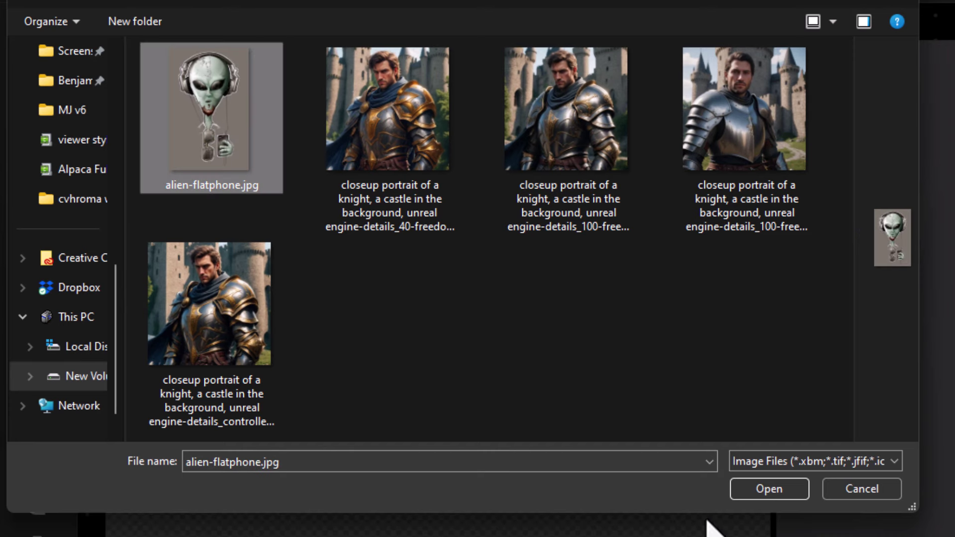
{"action": "left_click", "coordinate": [755, 493]}
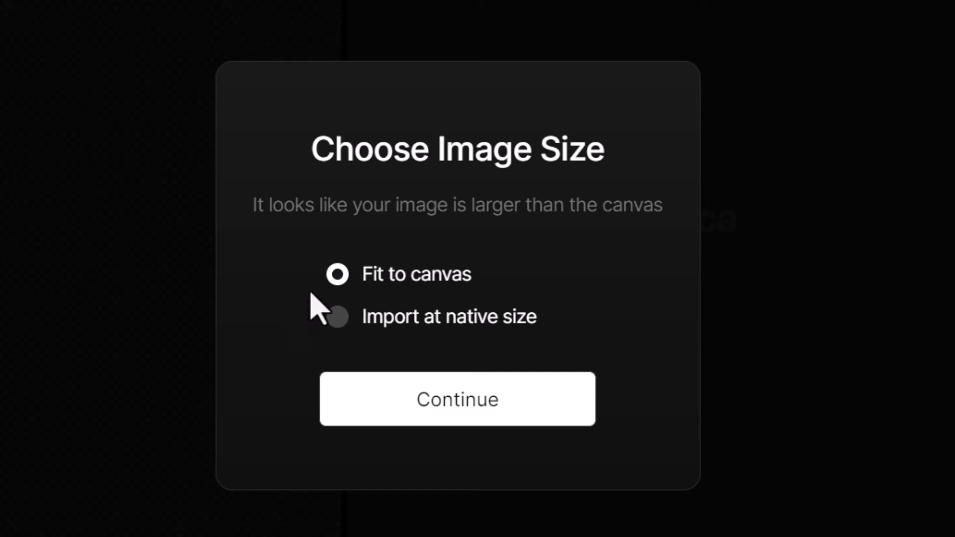
{"action": "left_click", "coordinate": [441, 420]}
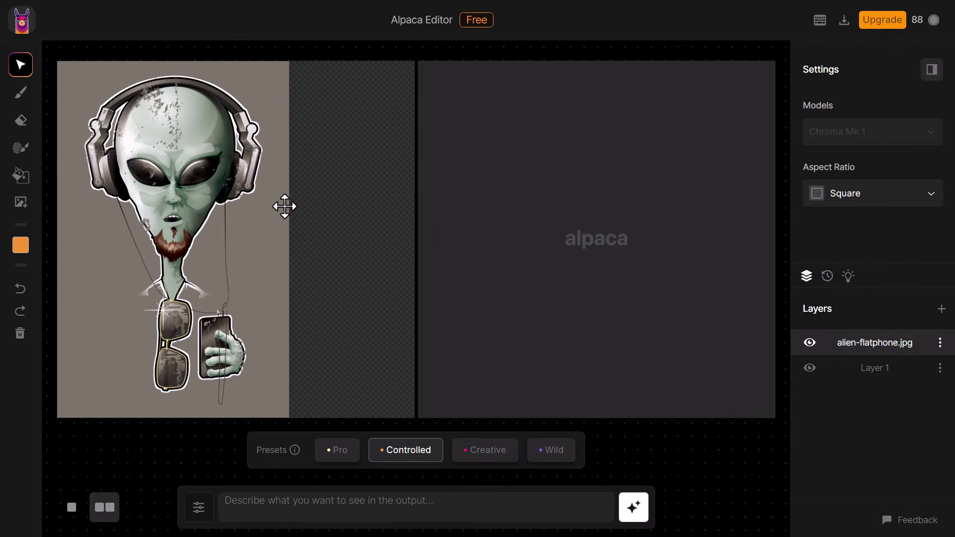
Step: Enlarge the alien picture and reposition it so the head and headphones are centred on the square canvas
{"action": "left_click", "coordinate": [214, 186]}
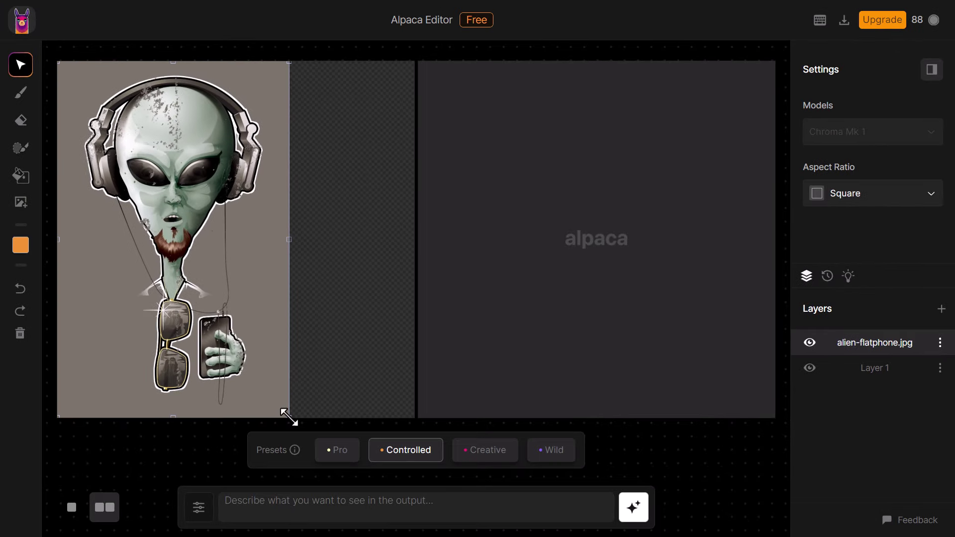
{"action": "left_click_drag", "start_coordinate": [288, 417], "coordinate": [361, 509]}
{"action": "left_click_drag", "start_coordinate": [230, 295], "coordinate": [256, 289]}
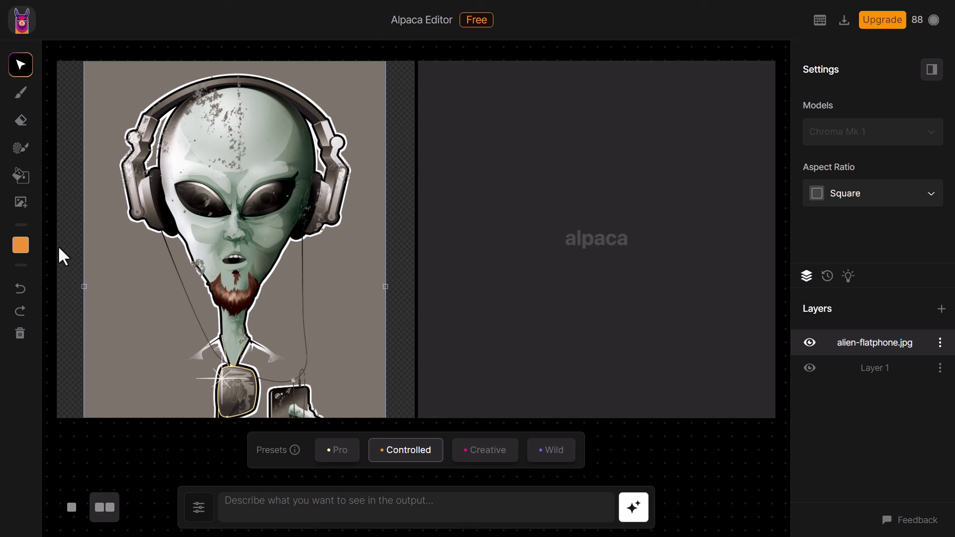
Step: Set the paint colour to #7b746c by sampling the grey-brown background of the alien picture
{"action": "left_click", "coordinate": [22, 256]}
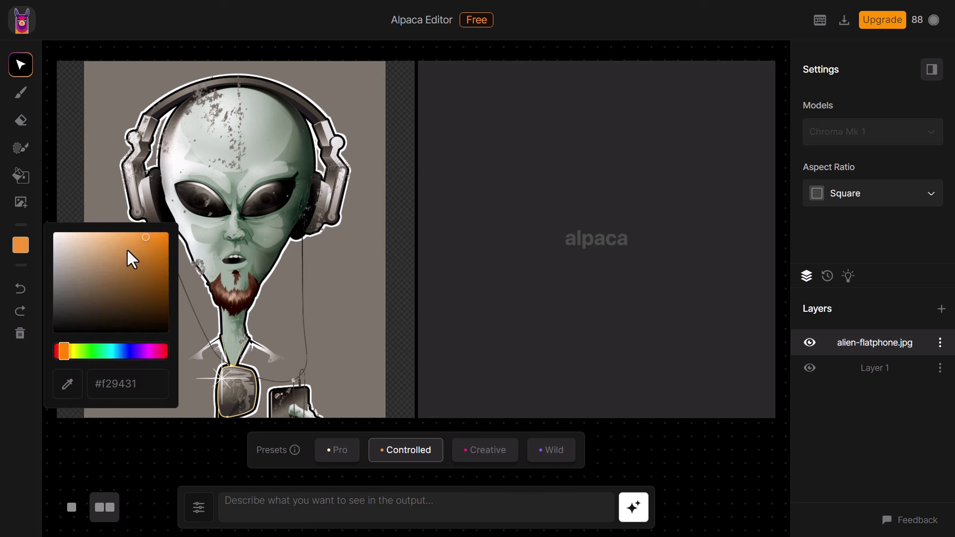
{"action": "left_click", "coordinate": [110, 384]}
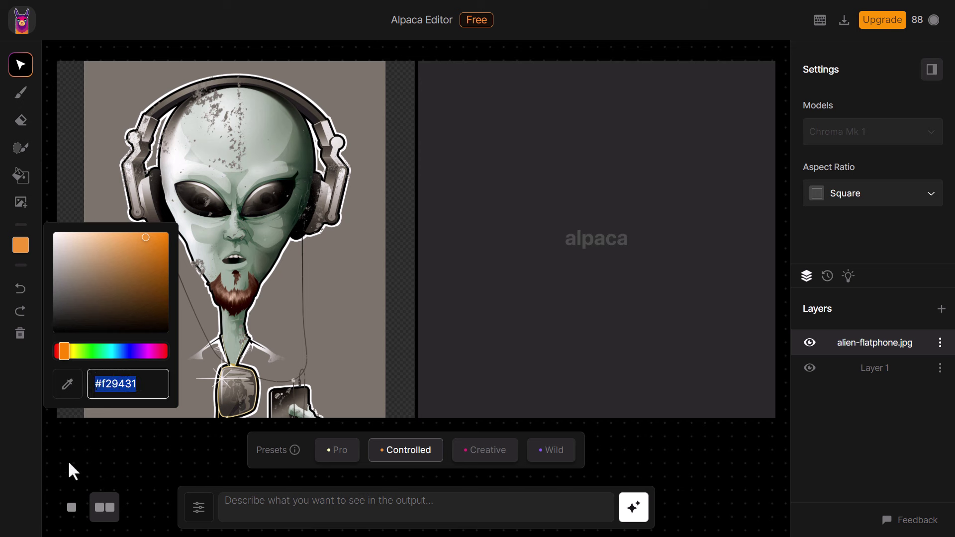
{"action": "left_click", "coordinate": [70, 391]}
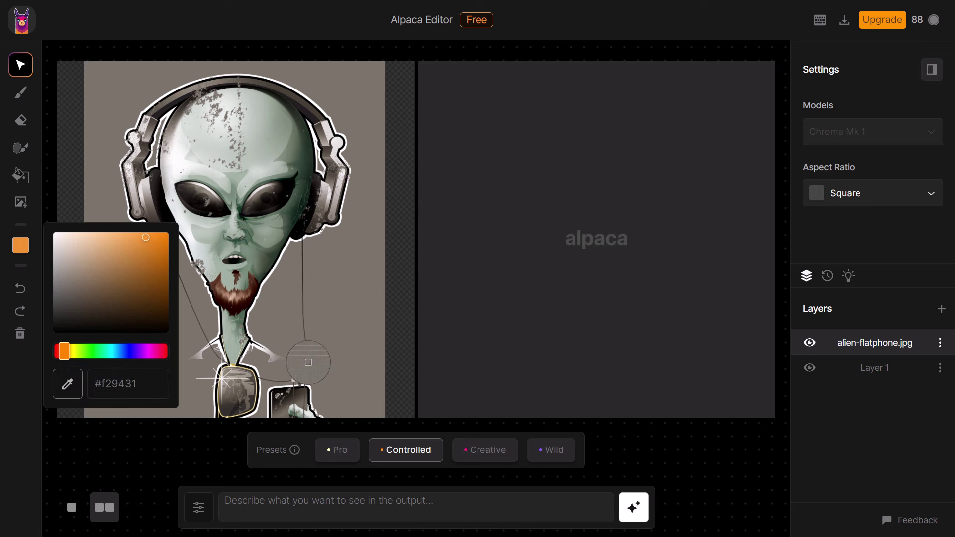
{"action": "left_click", "coordinate": [363, 295]}
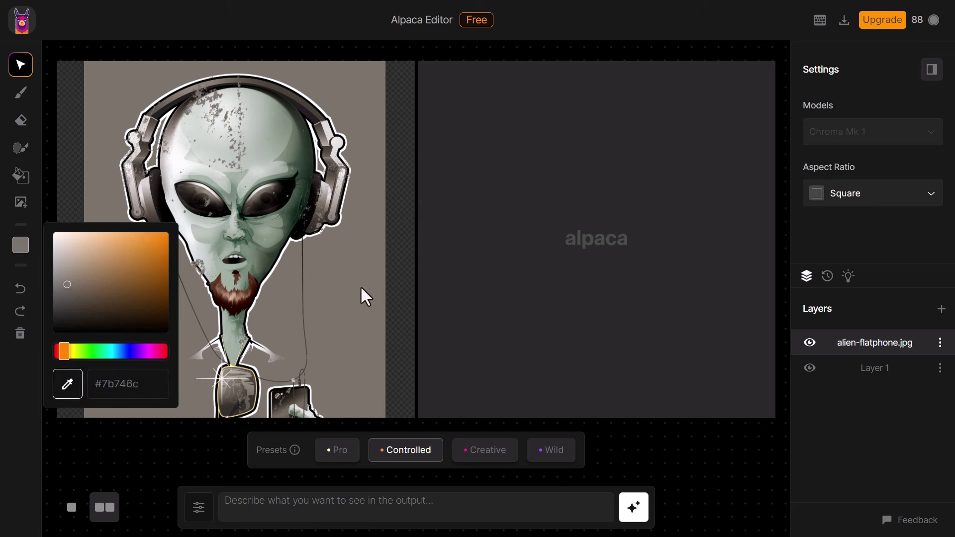
Step: Paint over the empty strips on both sides of the alien picture with the Draw tool at a brush size above 40 px
{"action": "left_click", "coordinate": [21, 94]}
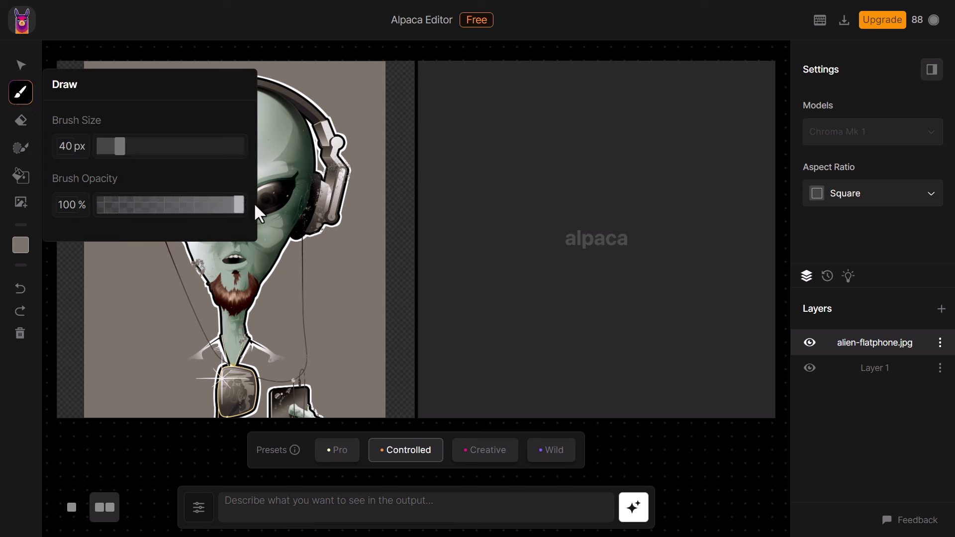
{"action": "left_click_drag", "start_coordinate": [121, 145], "coordinate": [133, 146]}
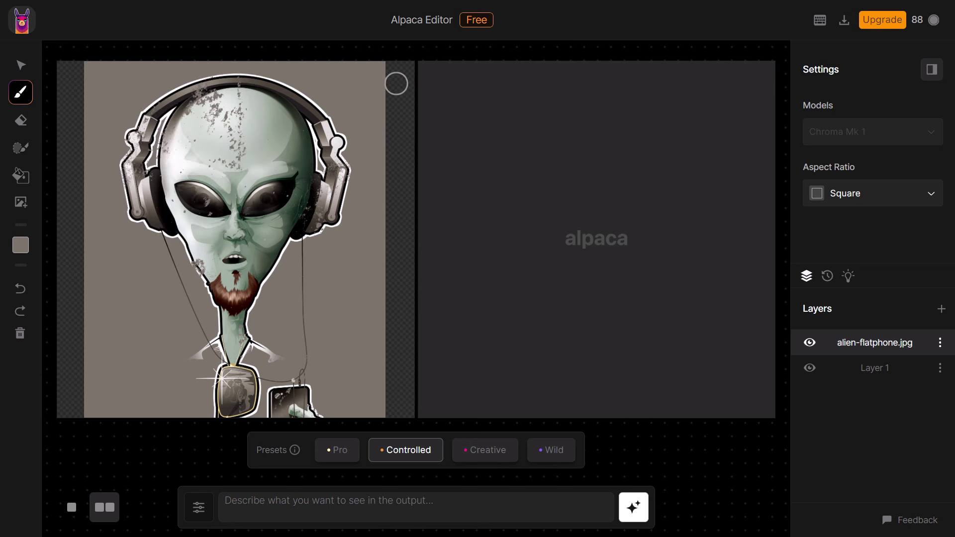
{"action": "left_click_drag", "start_coordinate": [411, 67], "coordinate": [388, 413]}
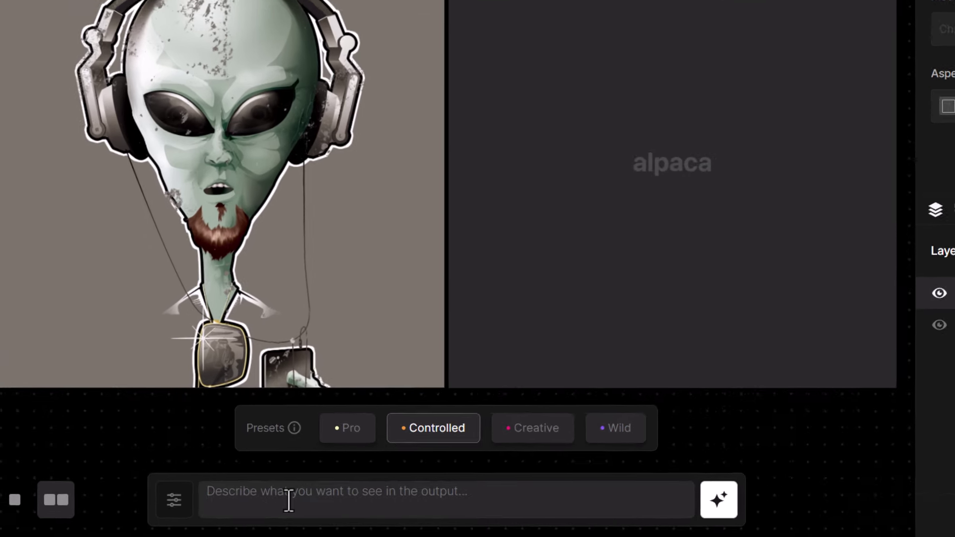
Step: Generate from the alien picture with the prompt "a cinematic still of an alien wearing headphones, unreal engine", using the Controlled and Pro presets
{"action": "left_click", "coordinate": [244, 521]}
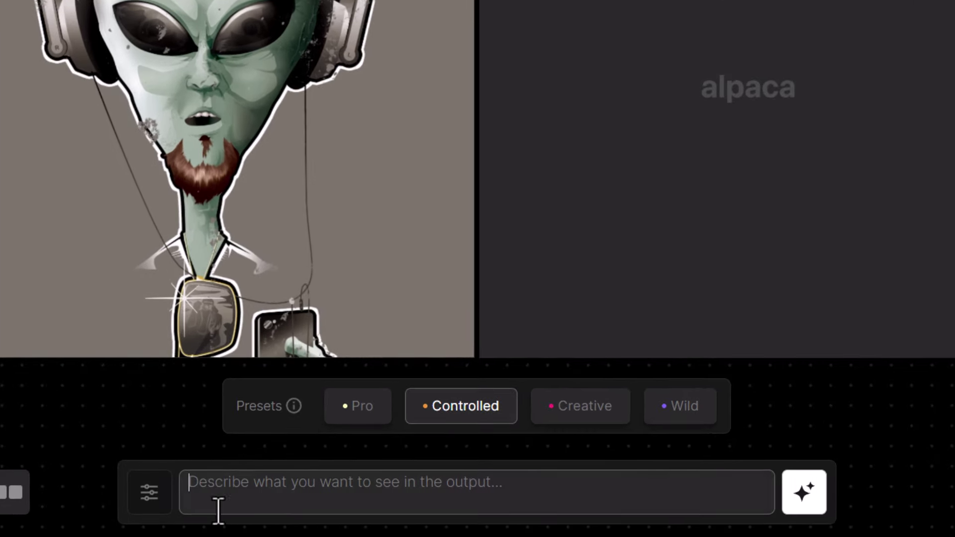
{"action": "type", "text": "a cinematic still of an alien wearing headphones, unreal engine"}
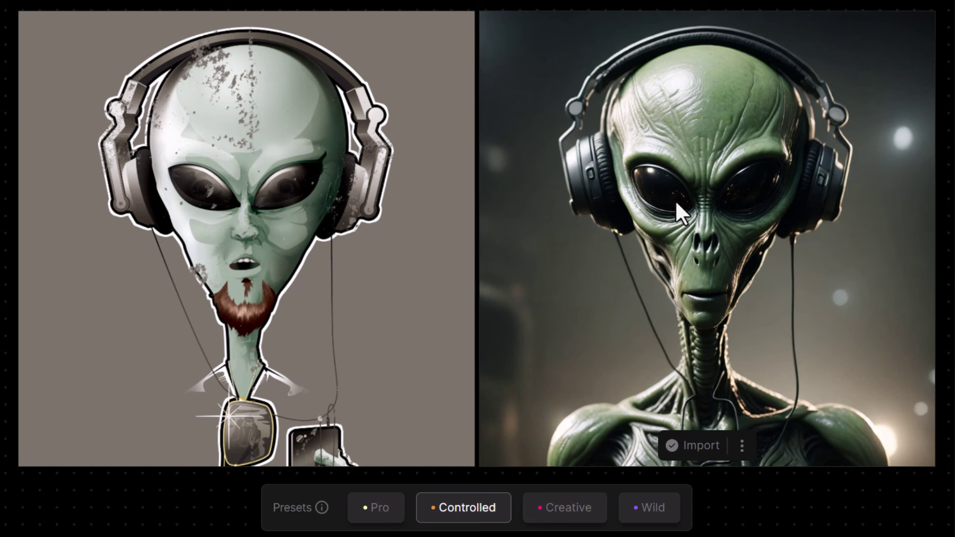
{"action": "left_click", "coordinate": [378, 513]}
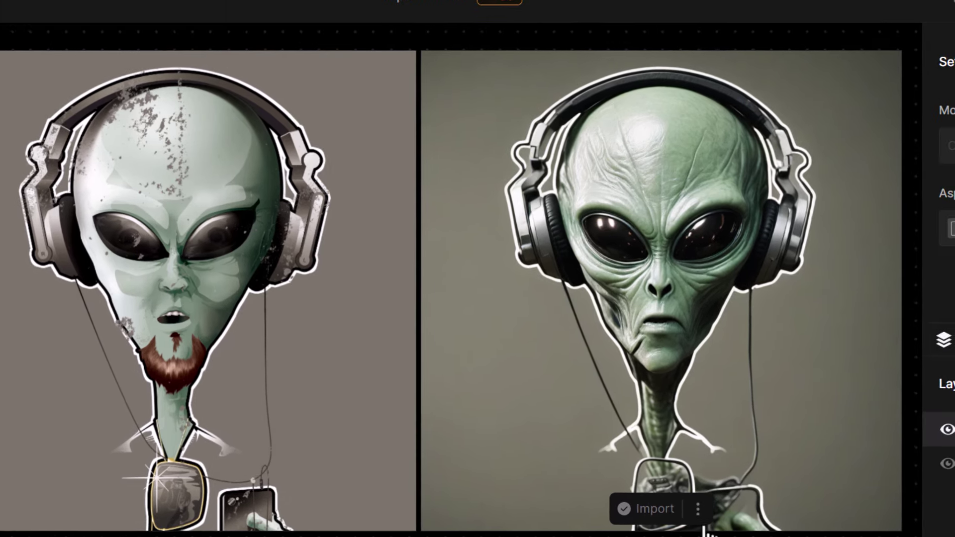
Step: Download the alien generation as a PNG file in the cvhroma workshop folder and open the saved image
{"action": "left_click", "coordinate": [694, 517]}
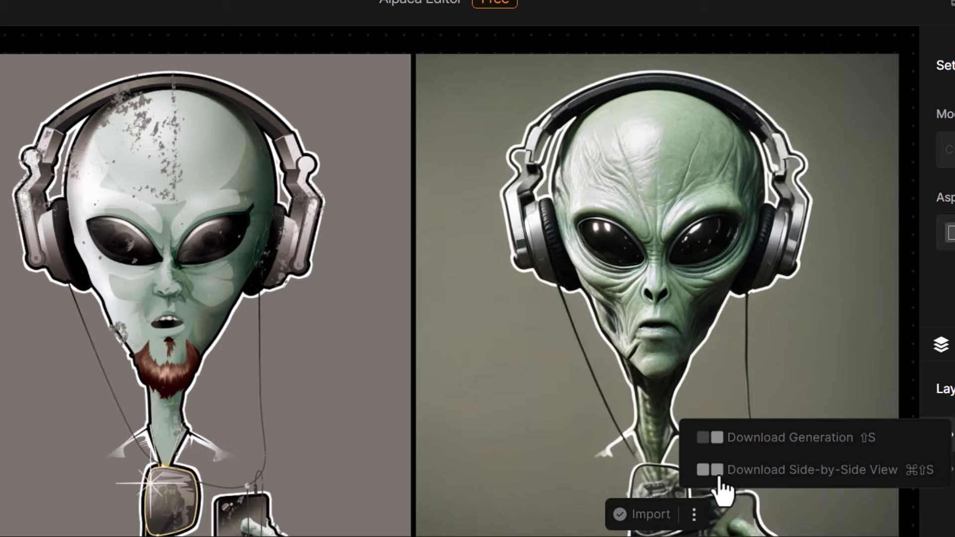
{"action": "left_click", "coordinate": [755, 440]}
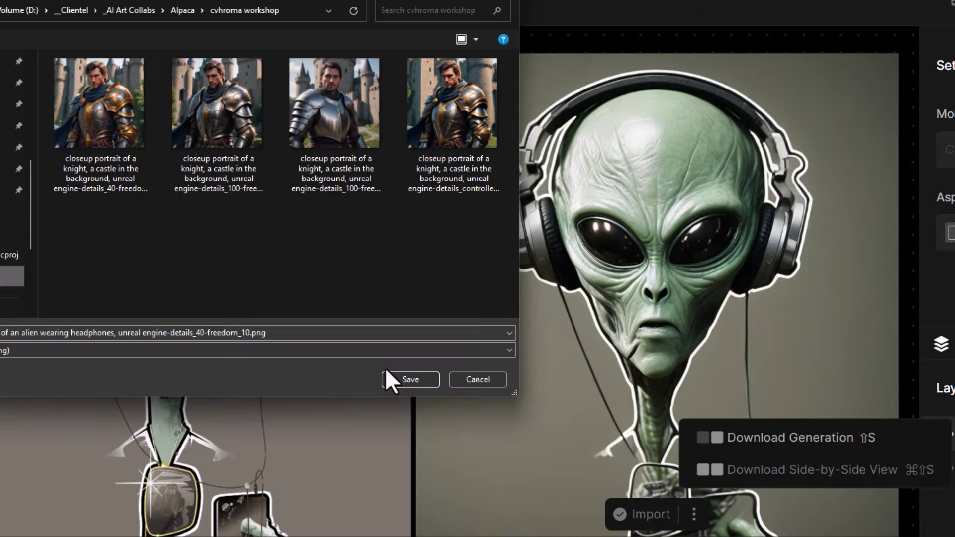
{"action": "left_click", "coordinate": [407, 380]}
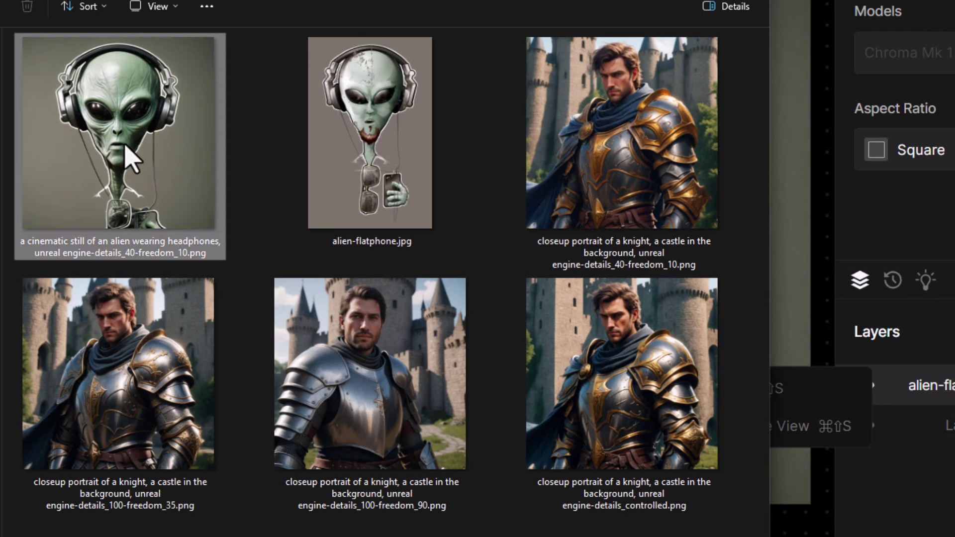
{"action": "left_click_drag", "start_coordinate": [128, 160], "coordinate": [388, 231]}
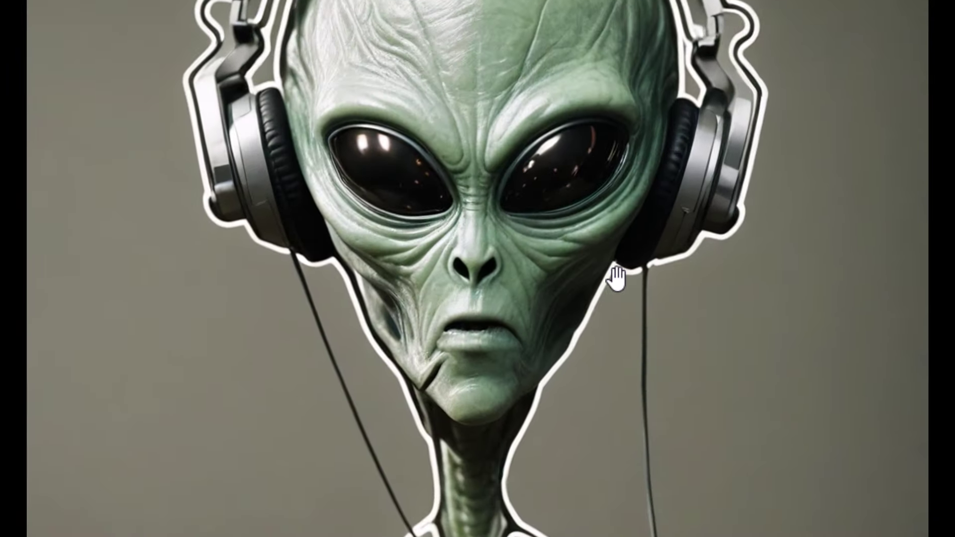
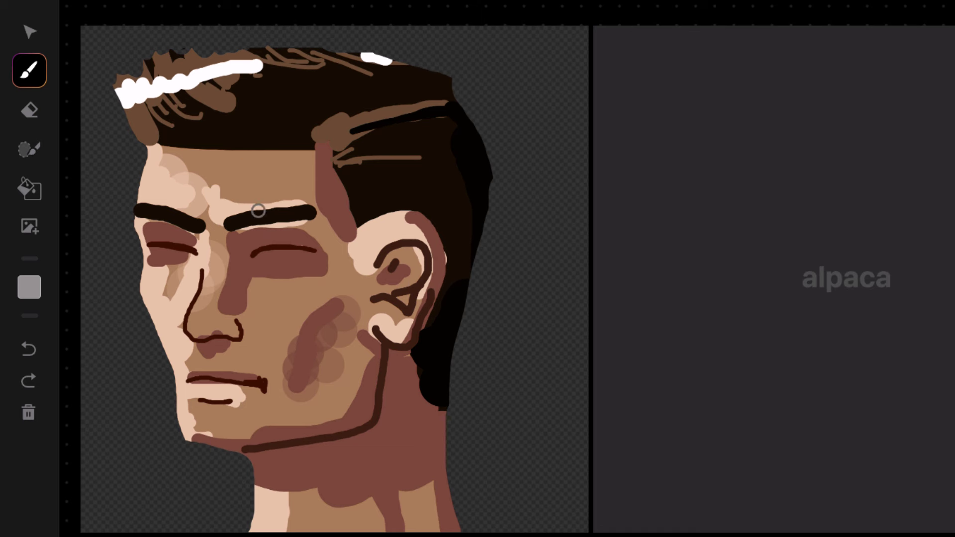
Step: Paint grey eye shapes below both lid lines of the portrait drawing and add a near-white highlight dot to each eye
{"action": "left_click_drag", "start_coordinate": [256, 256], "coordinate": [315, 256]}
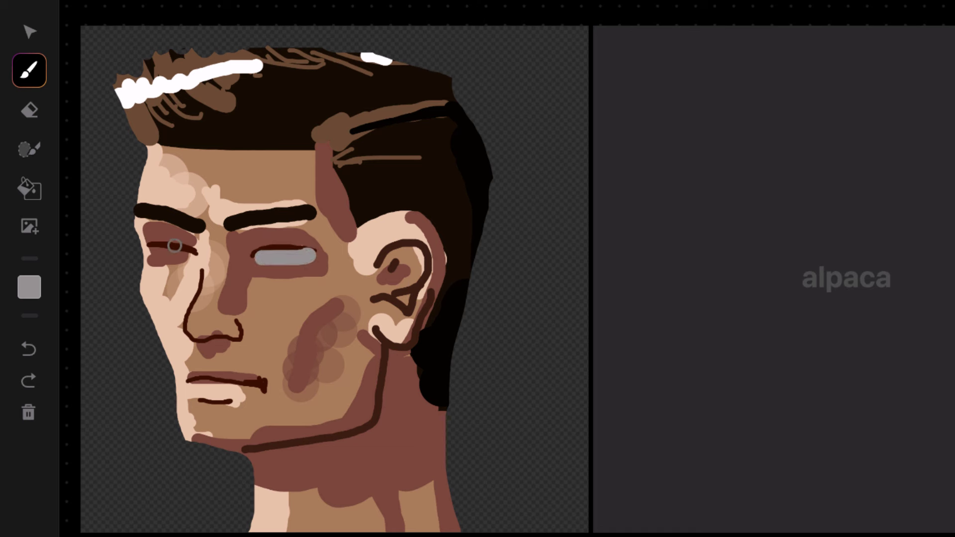
{"action": "left_click_drag", "start_coordinate": [193, 254], "coordinate": [155, 254]}
{"action": "left_click", "coordinate": [41, 287]}
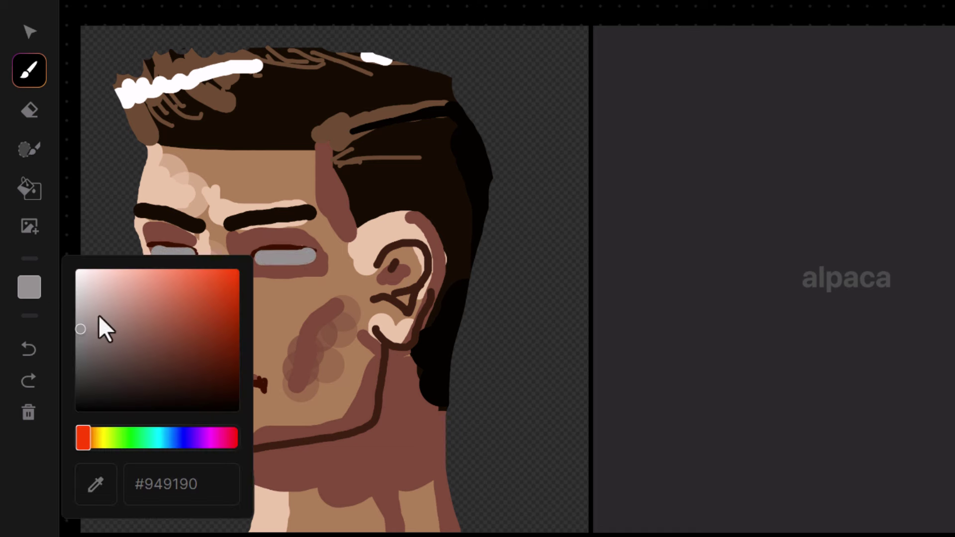
{"action": "left_click_drag", "start_coordinate": [88, 294], "coordinate": [80, 285]}
{"action": "left_click", "coordinate": [253, 261]}
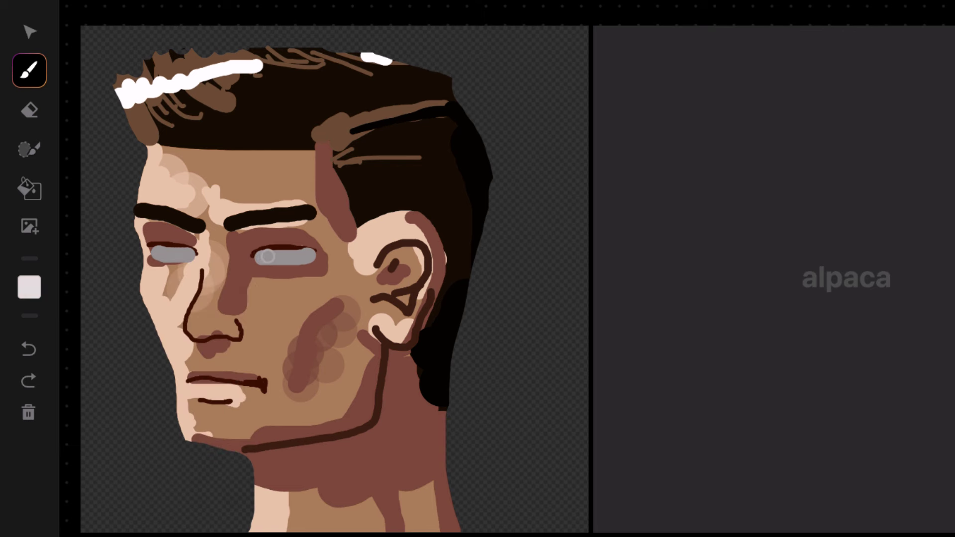
{"action": "left_click", "coordinate": [268, 256]}
{"action": "left_click", "coordinate": [160, 252]}
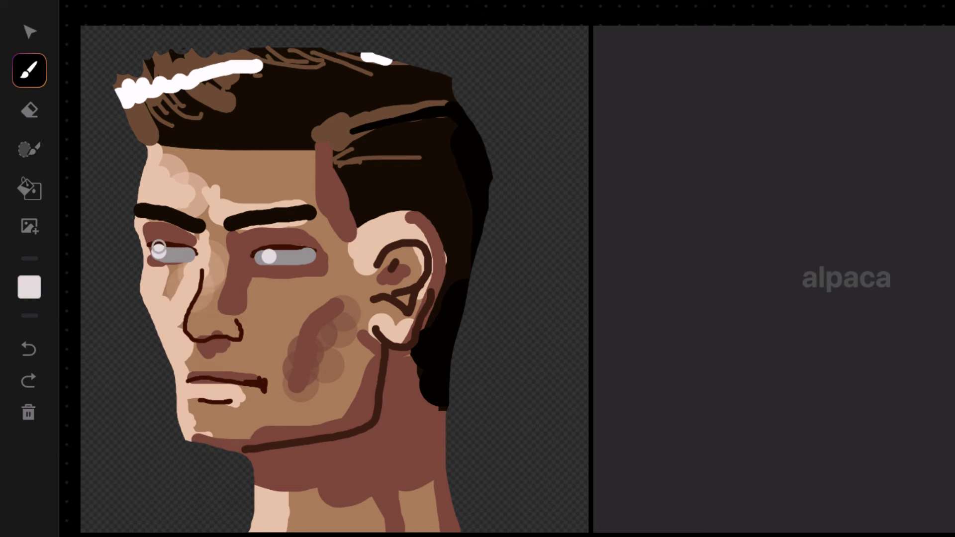
Step: Set the paint colour to near-black and dab a pupil into each eye beside the highlight
{"action": "left_click", "coordinate": [29, 287]}
{"action": "left_click", "coordinate": [110, 396]}
{"action": "left_click", "coordinate": [271, 255]}
{"action": "left_click", "coordinate": [281, 254]}
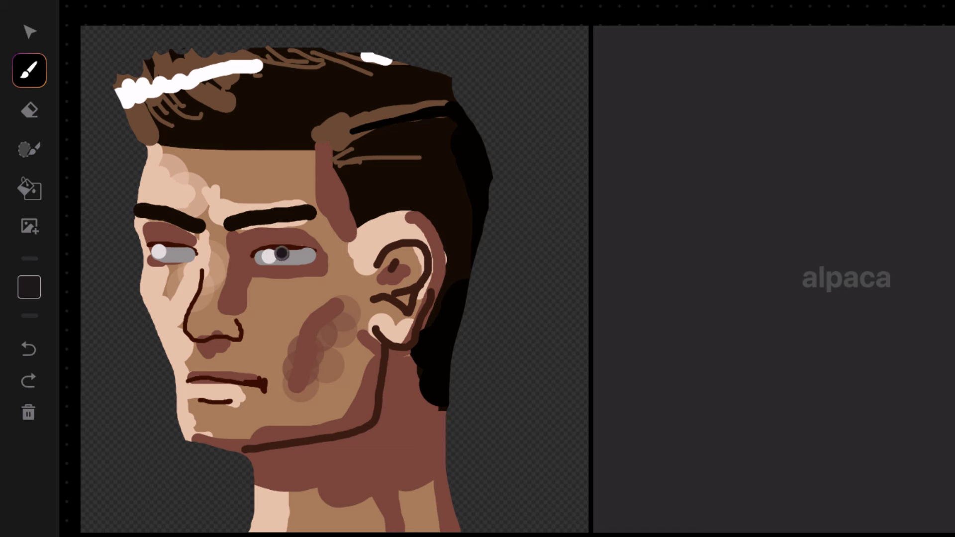
{"action": "left_click", "coordinate": [169, 251]}
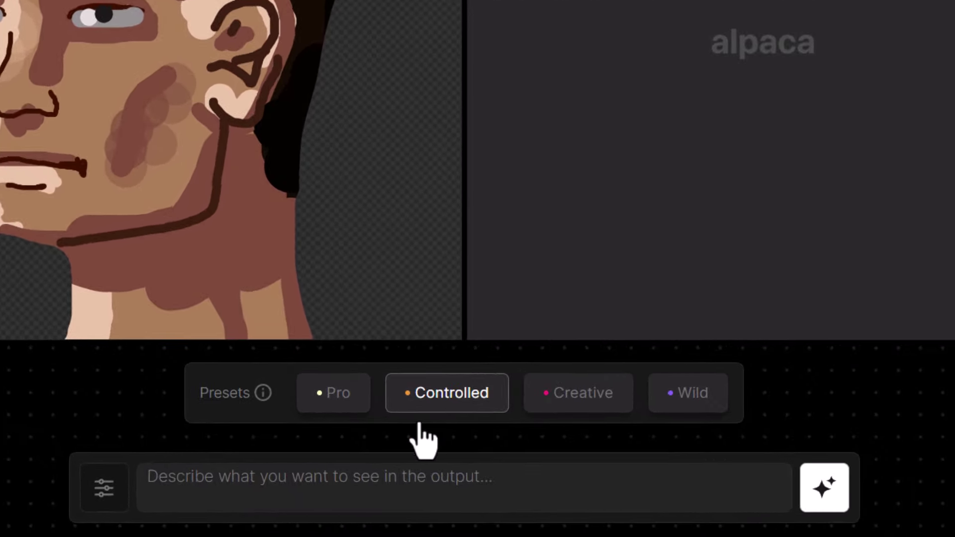
Step: Generate from the portrait drawing with the prompt "a man looking to one side, with brown hair", using the Controlled and Creative presets
{"action": "left_click", "coordinate": [443, 480]}
{"action": "type", "text": "a man looking to one side, with brown hair"}
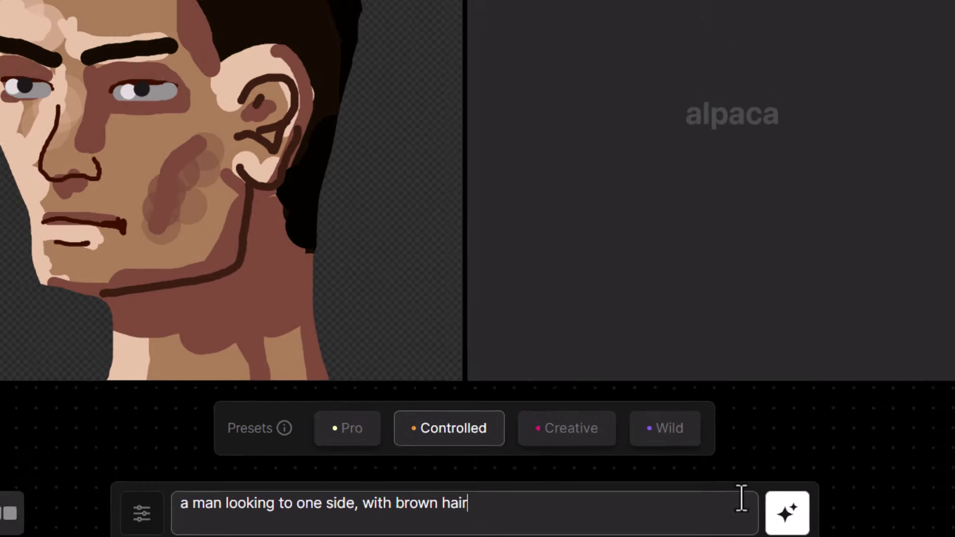
{"action": "left_click", "coordinate": [824, 488]}
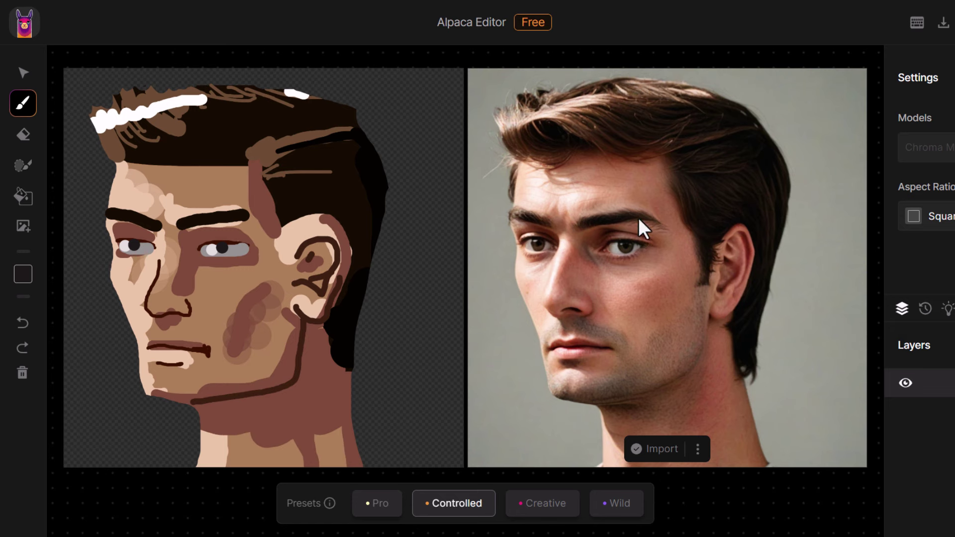
{"action": "scroll", "coordinate": [617, 169], "scroll_direction": "down", "scroll_amount": 2}
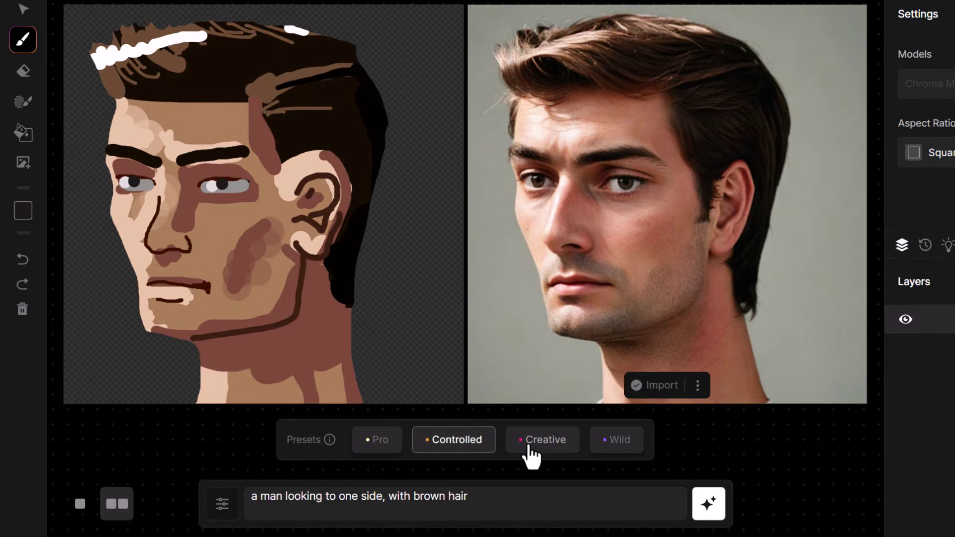
{"action": "left_click", "coordinate": [531, 448]}
{"action": "left_click", "coordinate": [701, 504]}
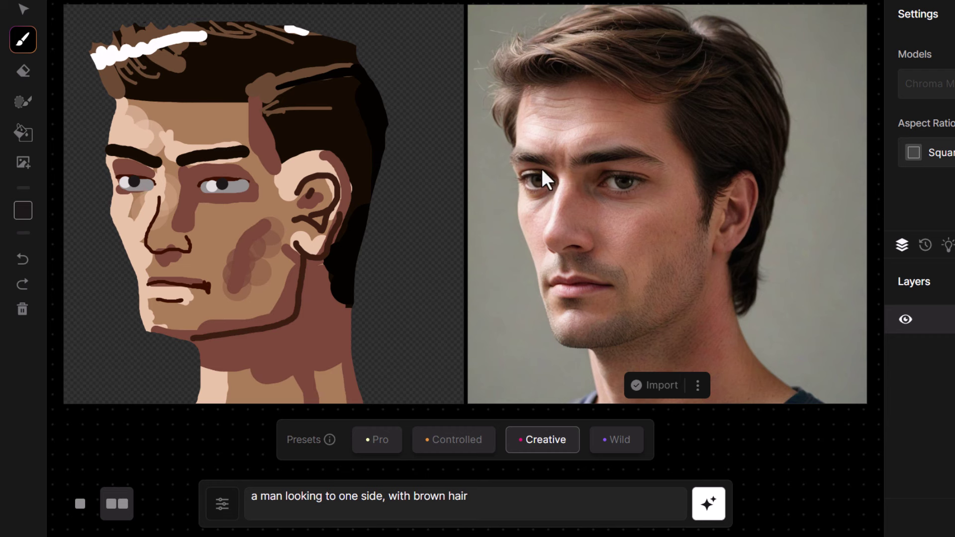
Step: Import the Creative portrait generation as a new layer and look through its layer options
{"action": "left_click", "coordinate": [657, 390]}
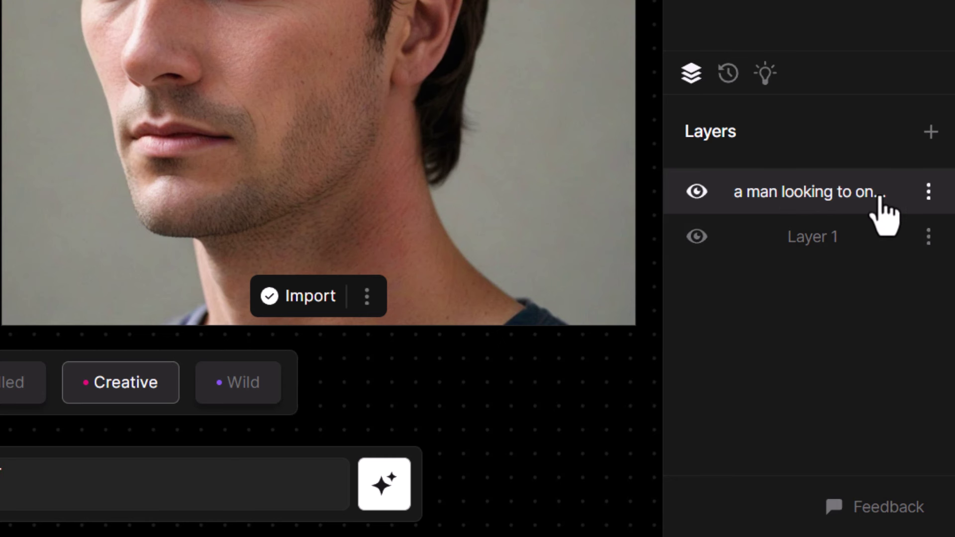
{"action": "left_click", "coordinate": [929, 194]}
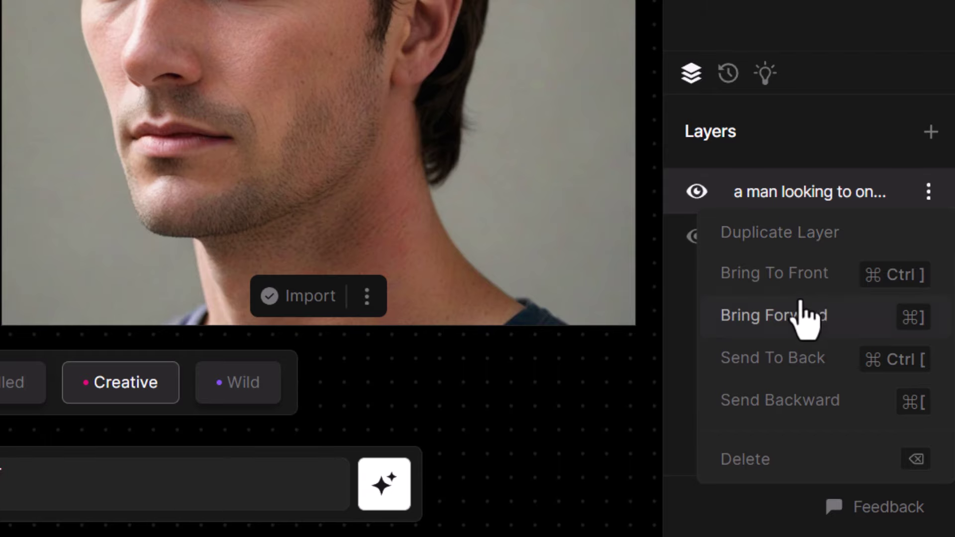
{"action": "left_click", "coordinate": [816, 143]}
Step: Move the imported portrait layer below Layer 1 and back above it, checking its layer options again
{"action": "mouse_move", "coordinate": [818, 196]}
{"action": "left_mouse_down"}
{"action": "mouse_move", "coordinate": [836, 244]}
{"action": "mouse_move", "coordinate": [826, 233]}
{"action": "mouse_move", "coordinate": [822, 184]}
{"action": "left_mouse_up"}
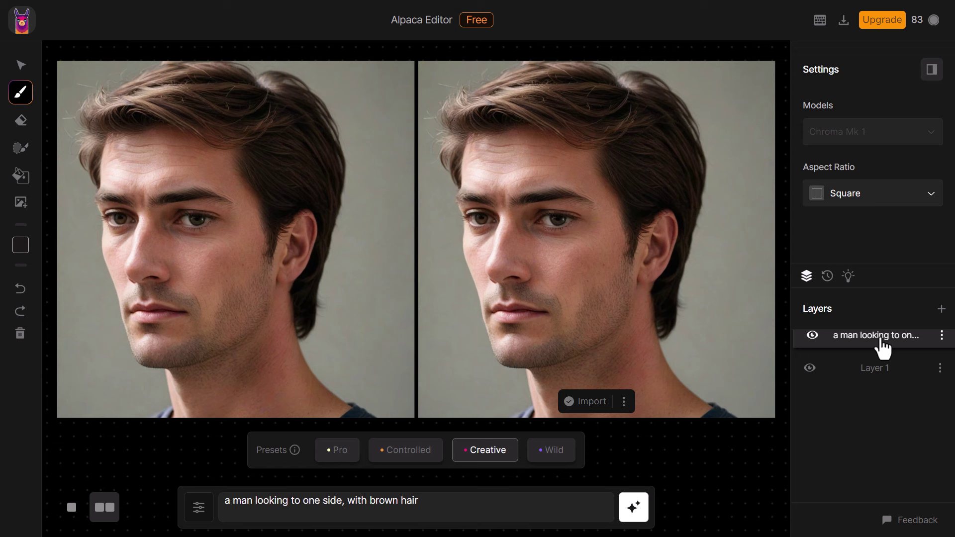
{"action": "left_click_drag", "start_coordinate": [883, 347], "coordinate": [885, 384]}
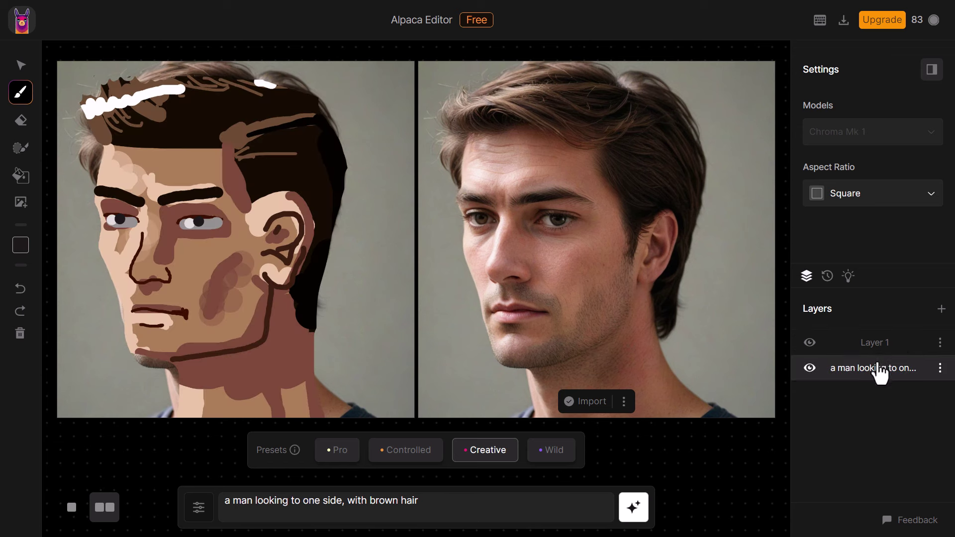
{"action": "left_click_drag", "start_coordinate": [876, 373], "coordinate": [883, 350]}
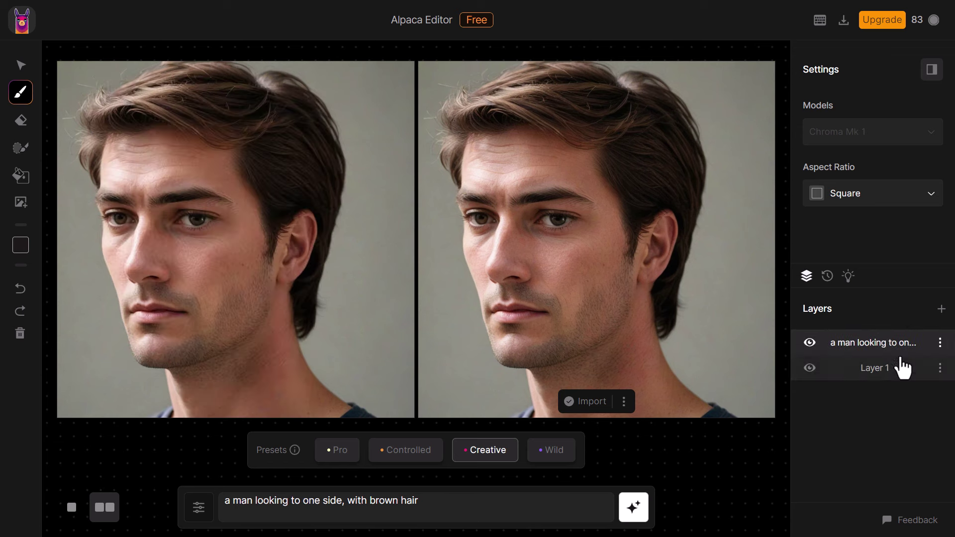
{"action": "left_click", "coordinate": [940, 342]}
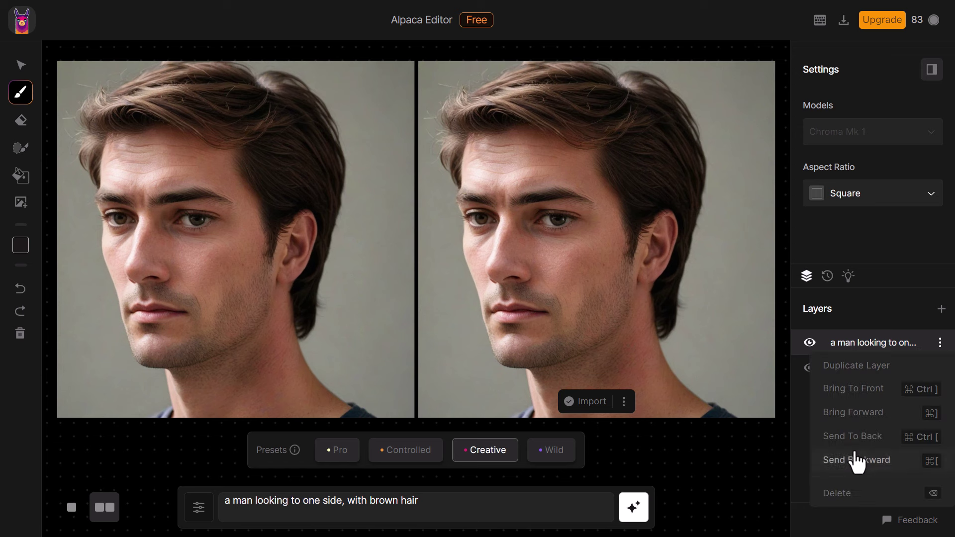
{"action": "left_click", "coordinate": [805, 392]}
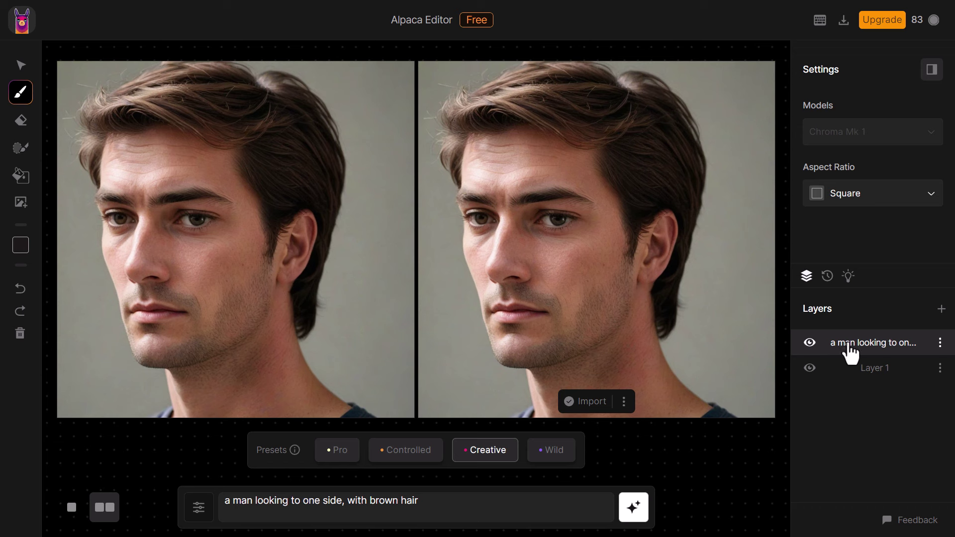
Step: Select Layer 1 and make a diagonal Eraser stroke across the man's head on it
{"action": "left_click", "coordinate": [883, 374]}
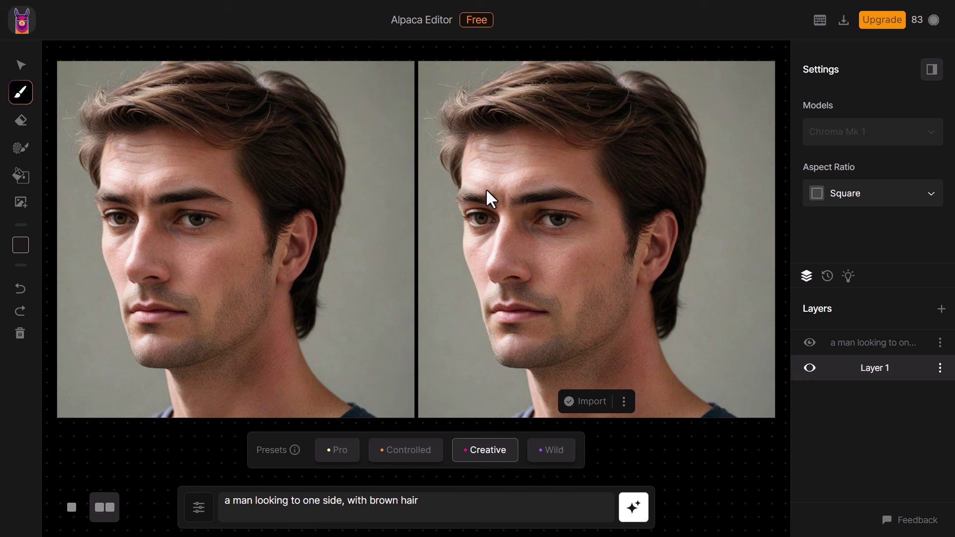
{"action": "left_click", "coordinate": [38, 120]}
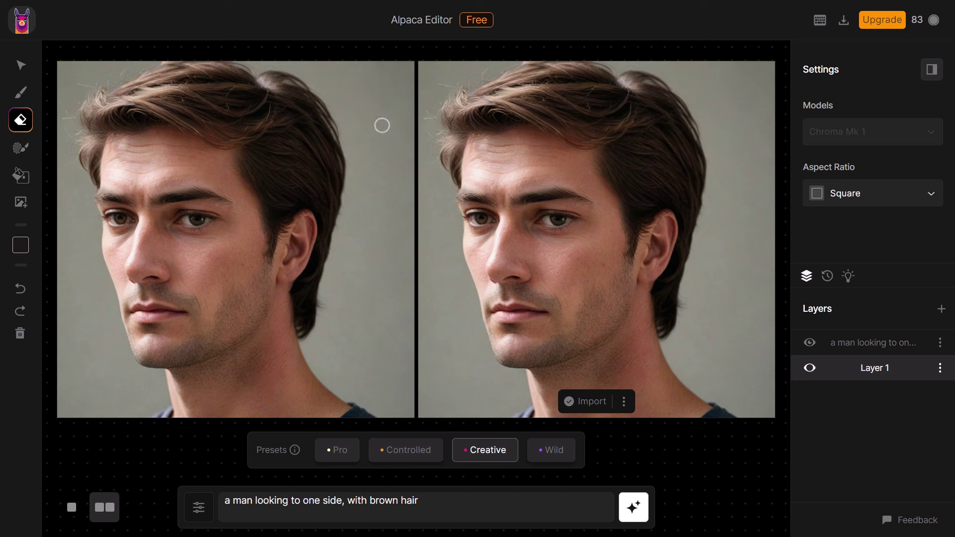
{"action": "left_click_drag", "start_coordinate": [362, 128], "coordinate": [102, 205]}
Step: Erase two crossing diagonal strokes on the imported portrait layer, toggling Layer 1's visibility in between, and undo both strokes
{"action": "left_click", "coordinate": [870, 350]}
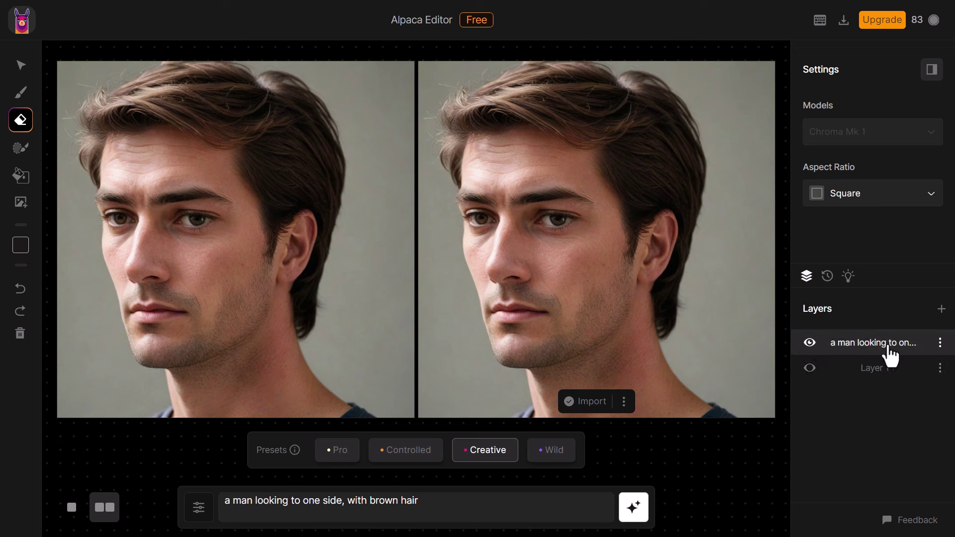
{"action": "mouse_move", "coordinate": [343, 115]}
{"action": "left_mouse_down"}
{"action": "mouse_move", "coordinate": [180, 164]}
{"action": "mouse_move", "coordinate": [80, 209]}
{"action": "left_mouse_up"}
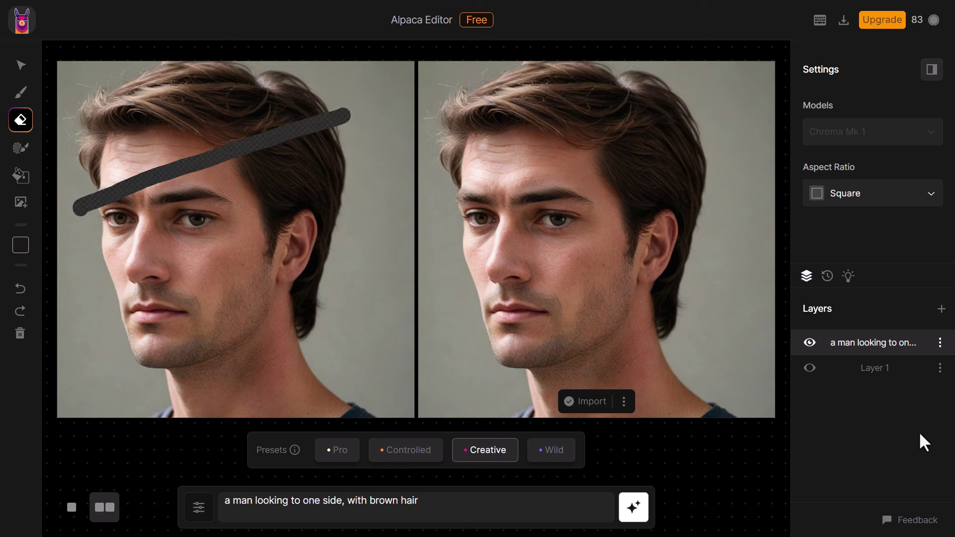
{"action": "left_click", "coordinate": [810, 368]}
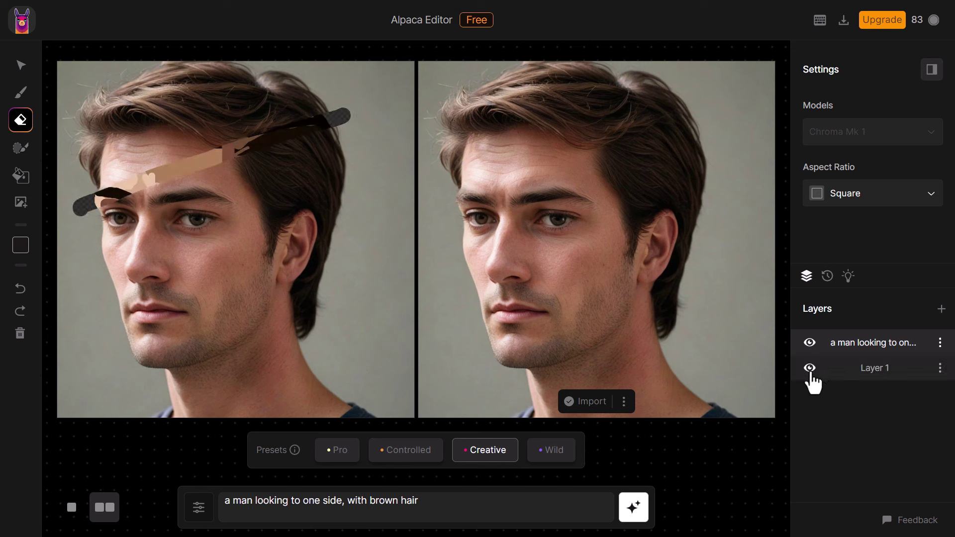
{"action": "left_click", "coordinate": [810, 368]}
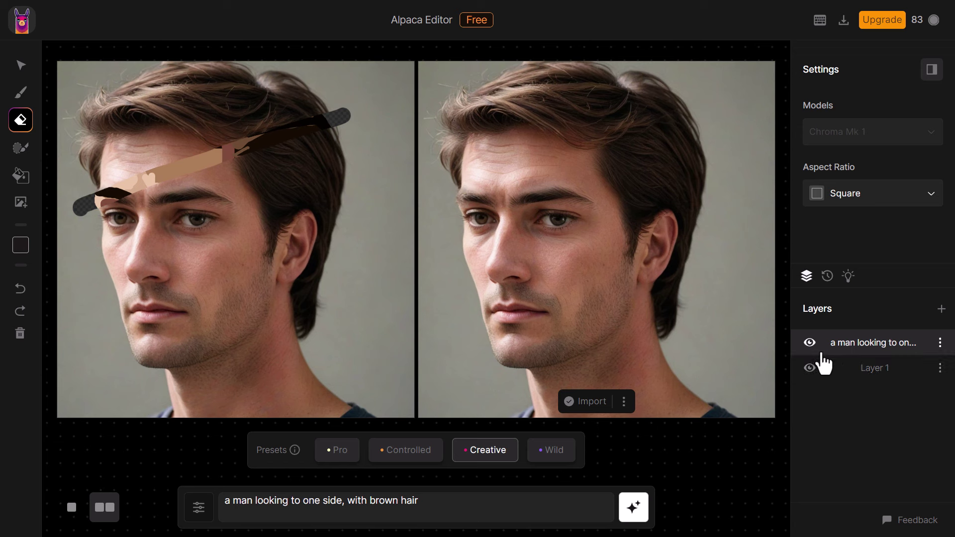
{"action": "left_click_drag", "start_coordinate": [81, 89], "coordinate": [370, 231]}
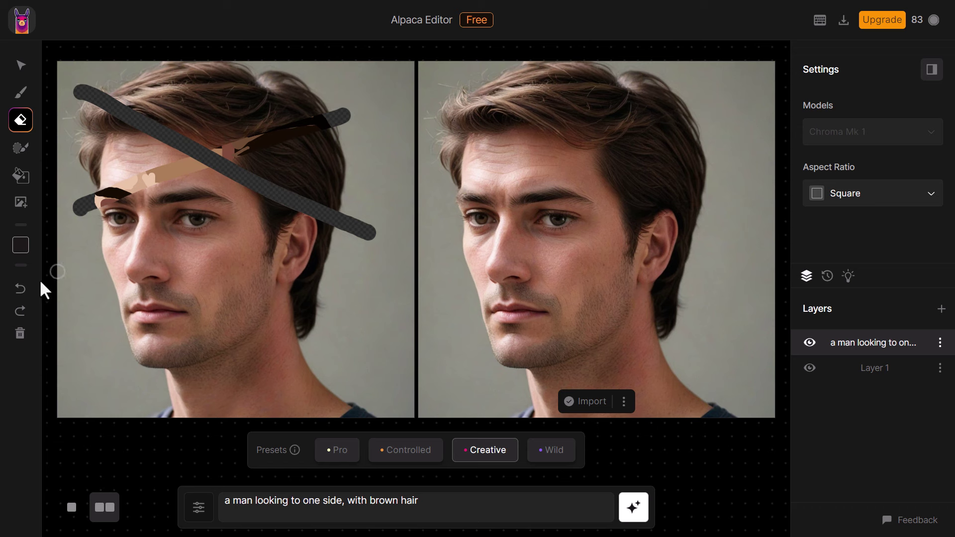
{"action": "left_click", "coordinate": [21, 288]}
{"action": "left_click", "coordinate": [21, 288]}
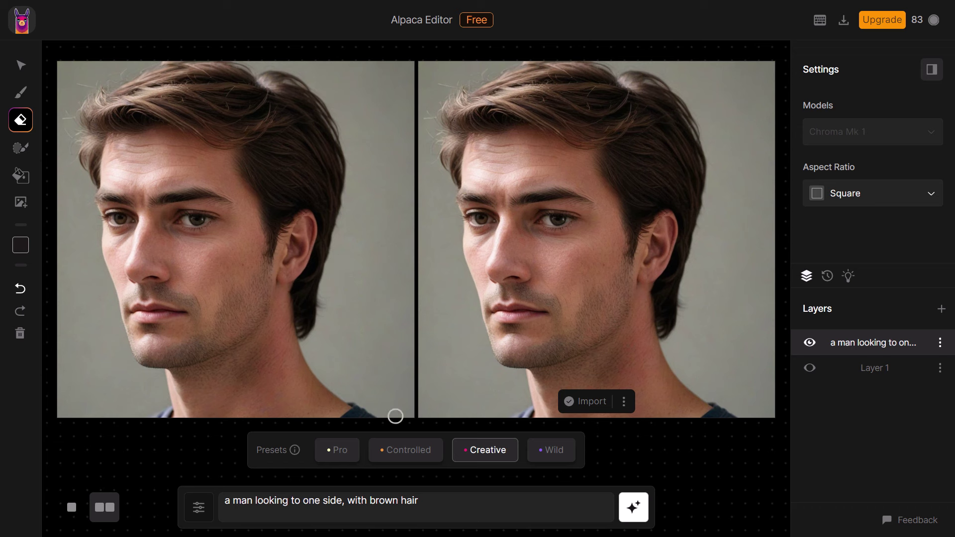
Step: Erase the background around the man's head and shoulders on the imported portrait layer, enlarging the eraser for the outer areas
{"action": "mouse_move", "coordinate": [396, 416]}
{"action": "left_mouse_down"}
{"action": "mouse_move", "coordinate": [322, 290]}
{"action": "mouse_move", "coordinate": [249, 62]}
{"action": "mouse_move", "coordinate": [231, 64]}
{"action": "mouse_move", "coordinate": [84, 185]}
{"action": "mouse_move", "coordinate": [137, 417]}
{"action": "left_mouse_up"}
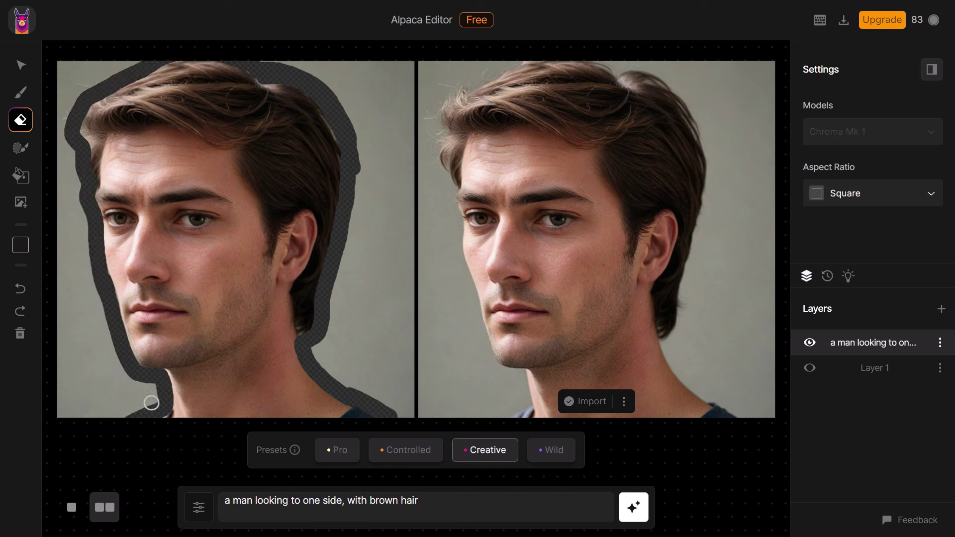
{"action": "scroll", "coordinate": [132, 396], "scroll_direction": "up", "scroll_amount": 4}
{"action": "mouse_move", "coordinate": [119, 401]}
{"action": "left_mouse_down"}
{"action": "mouse_move", "coordinate": [137, 397]}
{"action": "mouse_move", "coordinate": [94, 414]}
{"action": "mouse_move", "coordinate": [60, 278]}
{"action": "mouse_move", "coordinate": [182, 34]}
{"action": "mouse_move", "coordinate": [404, 330]}
{"action": "mouse_move", "coordinate": [360, 90]}
{"action": "mouse_move", "coordinate": [362, 240]}
{"action": "left_mouse_up"}
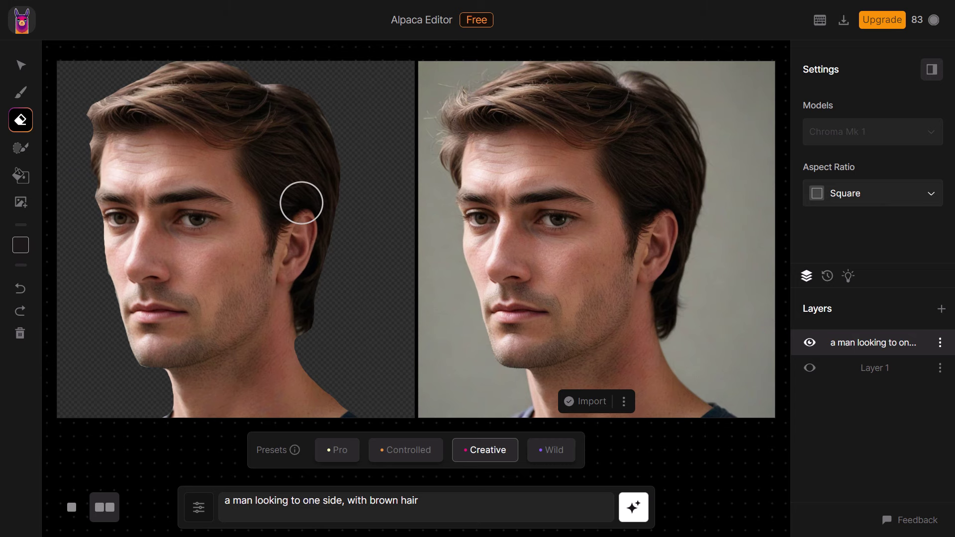
Step: Extend the prompt with ", with a busy city street behind him" and generate from the cut-out portrait using the Creative preset
{"action": "left_click", "coordinate": [308, 505]}
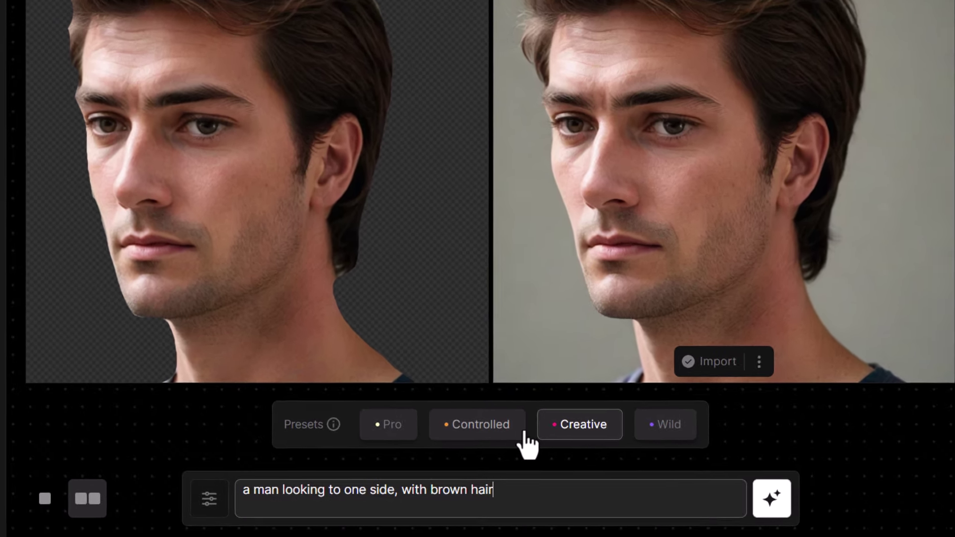
{"action": "type", "text": ", "}
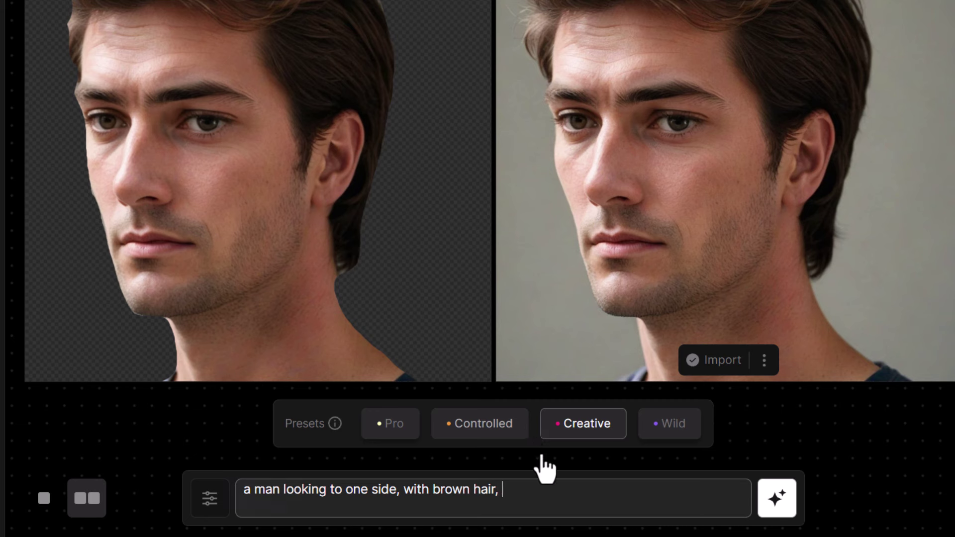
{"action": "type", "text": "with a busy city street behind him"}
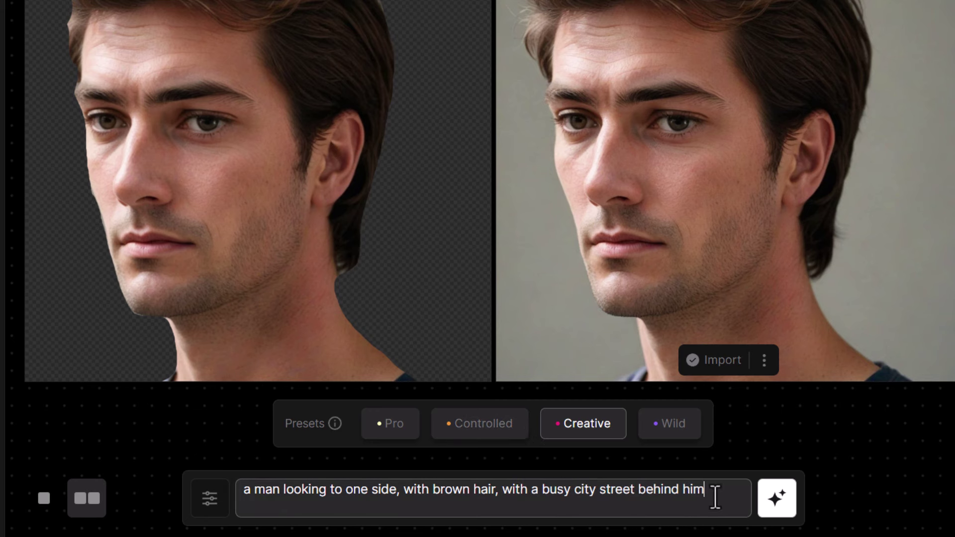
{"action": "left_click", "coordinate": [770, 502]}
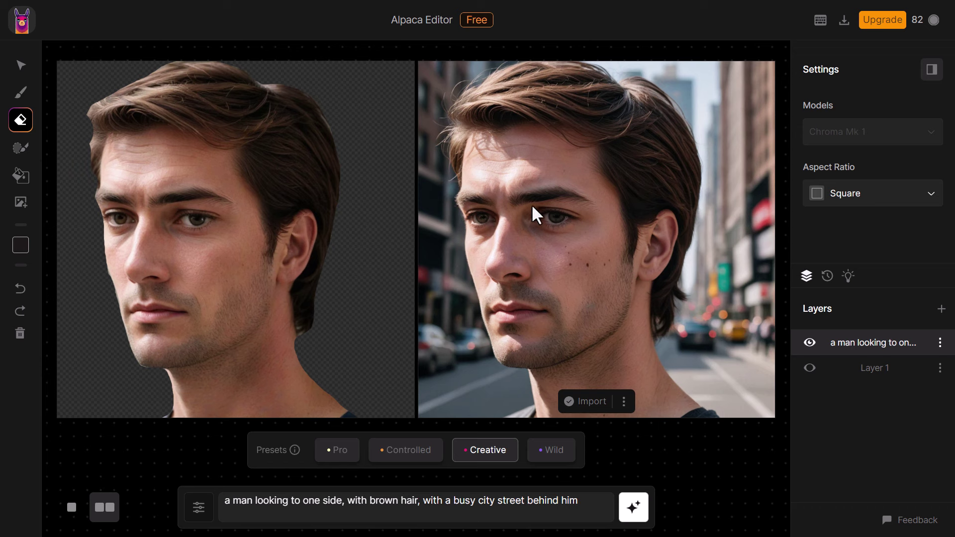
Step: Import the city street generation as a layer and place it beneath the cut-out portrait layer
{"action": "left_click", "coordinate": [591, 403]}
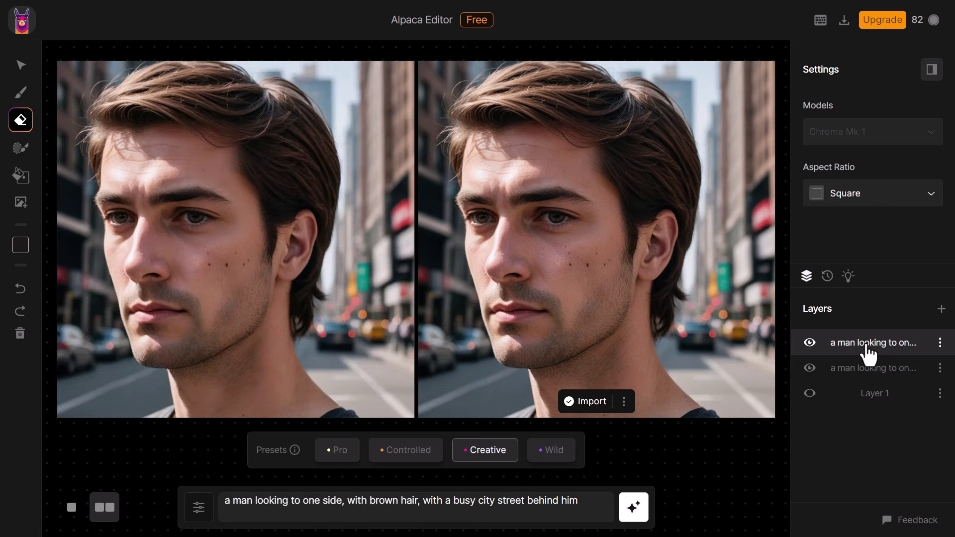
{"action": "left_click", "coordinate": [871, 381]}
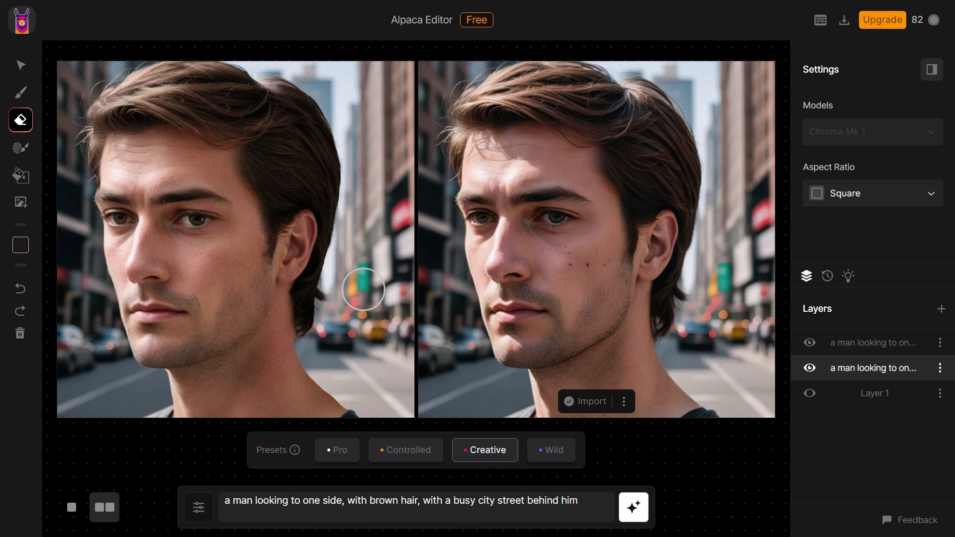
Step: Hide the city street layer and the cut-out portrait layer to leave the canvas empty
{"action": "left_click", "coordinate": [810, 342]}
{"action": "left_click", "coordinate": [810, 368]}
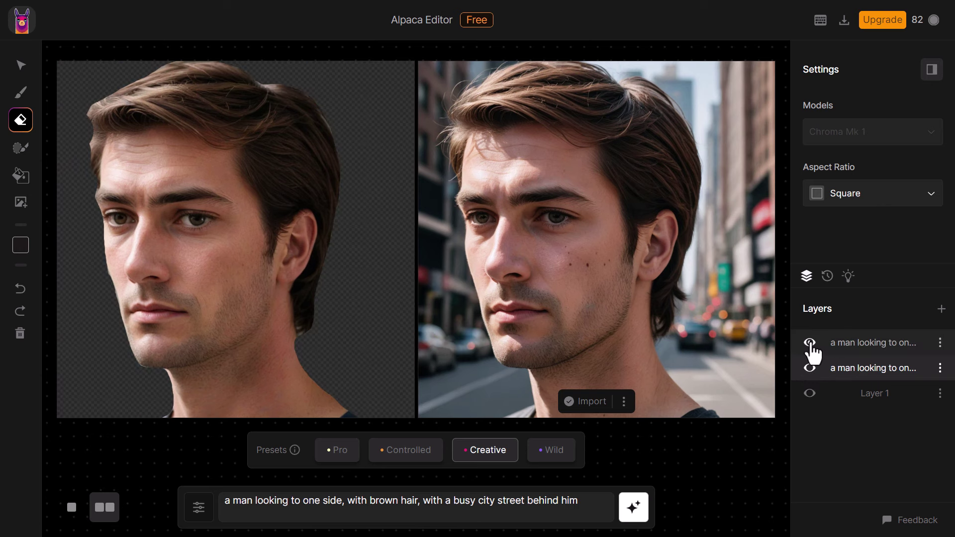
{"action": "left_click", "coordinate": [809, 343]}
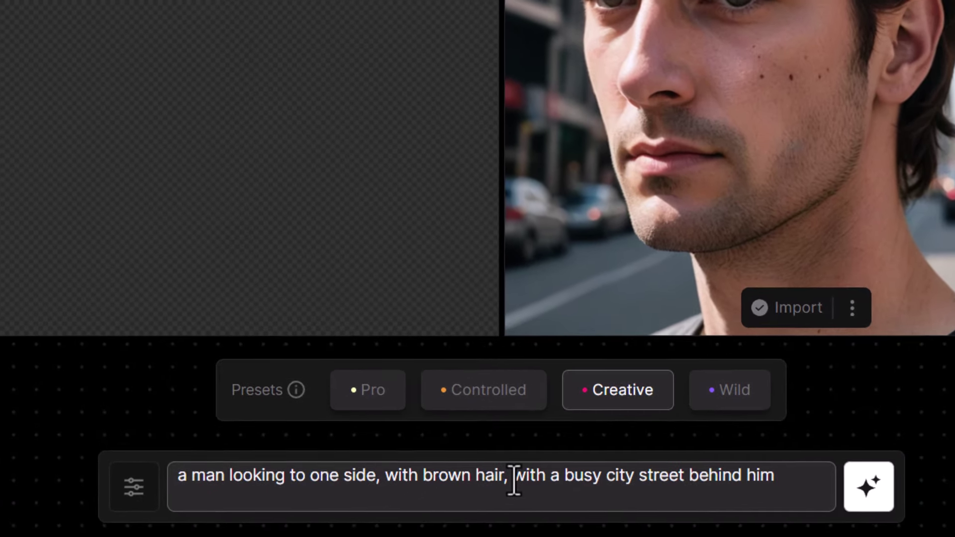
Step: Change the prompt to "busy city street in new york" and generate from the empty canvas using the Creative preset
{"action": "left_click_drag", "start_coordinate": [424, 503], "coordinate": [218, 529]}
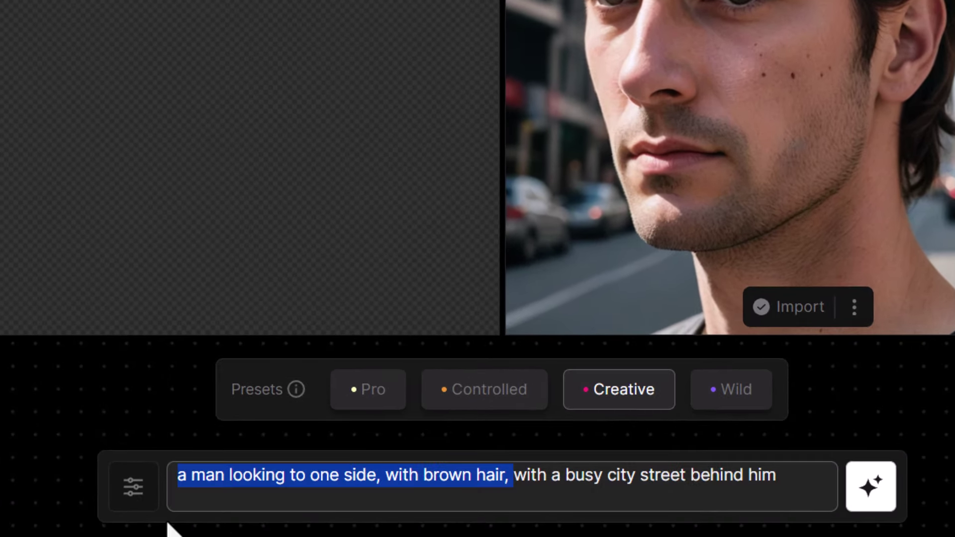
{"action": "type", "text": "in new york"}
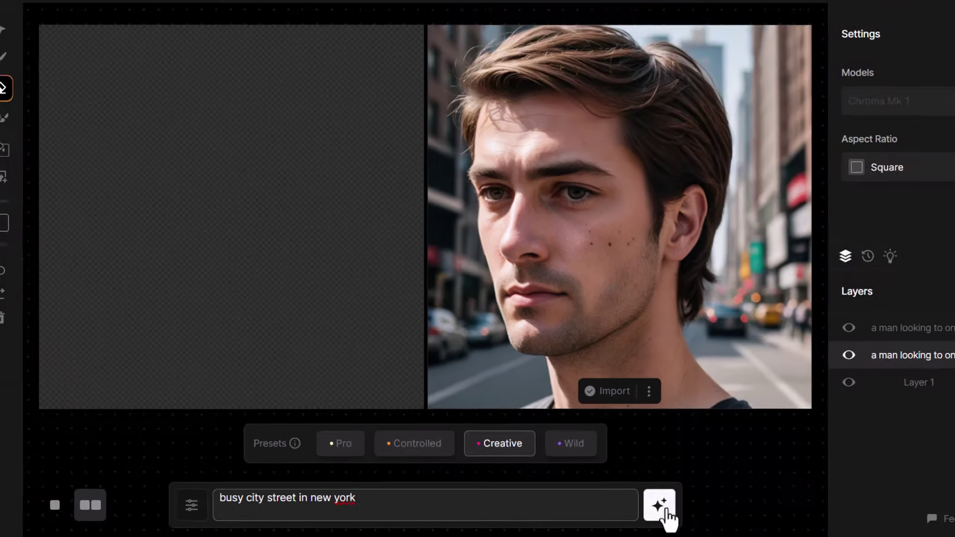
{"action": "left_click", "coordinate": [662, 507]}
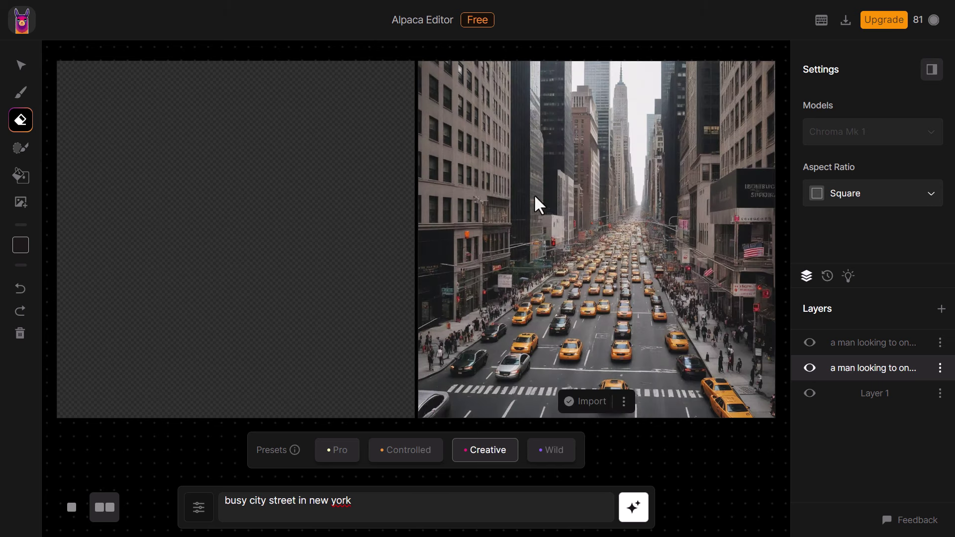
Step: Import the New York street generation as a layer and place it beneath the cut-out portrait layer
{"action": "left_click", "coordinate": [592, 409]}
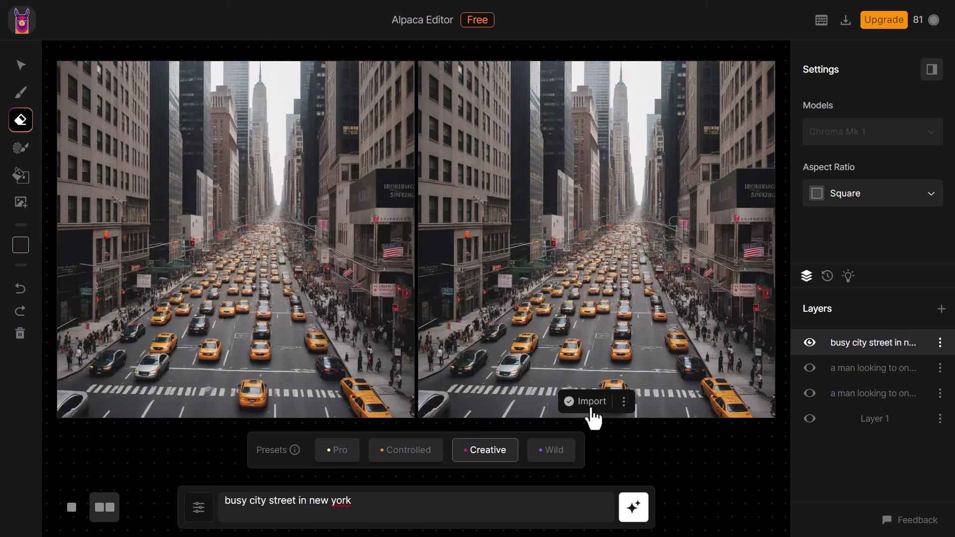
{"action": "left_click_drag", "start_coordinate": [838, 351], "coordinate": [843, 381]}
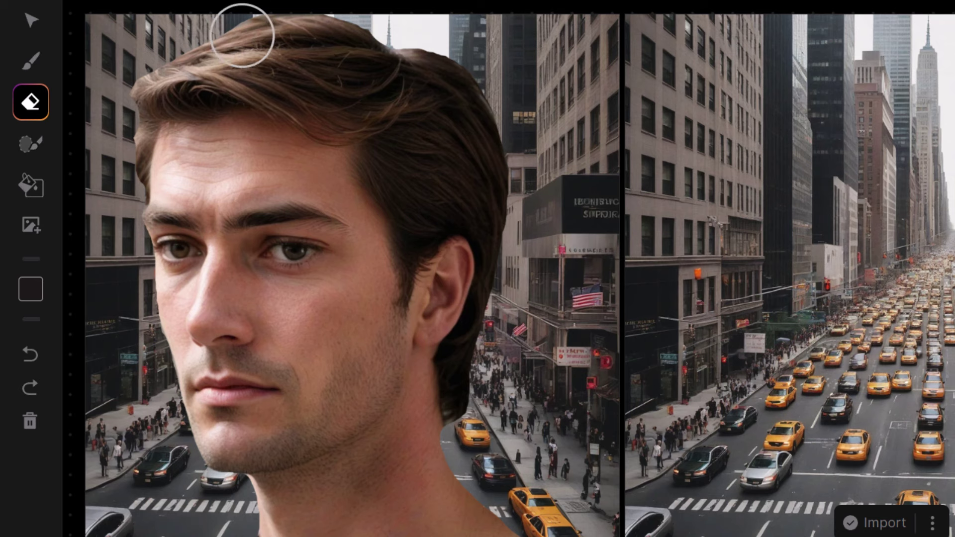
Step: Paint a generation mask along the man's outline with a 50 px brush and 100% change amount
{"action": "left_click", "coordinate": [30, 145]}
{"action": "mouse_move", "coordinate": [357, 315]}
{"action": "left_mouse_down"}
{"action": "mouse_move", "coordinate": [171, 316]}
{"action": "mouse_move", "coordinate": [341, 317]}
{"action": "mouse_move", "coordinate": [305, 327]}
{"action": "mouse_move", "coordinate": [239, 328]}
{"action": "mouse_move", "coordinate": [341, 308]}
{"action": "left_mouse_up"}
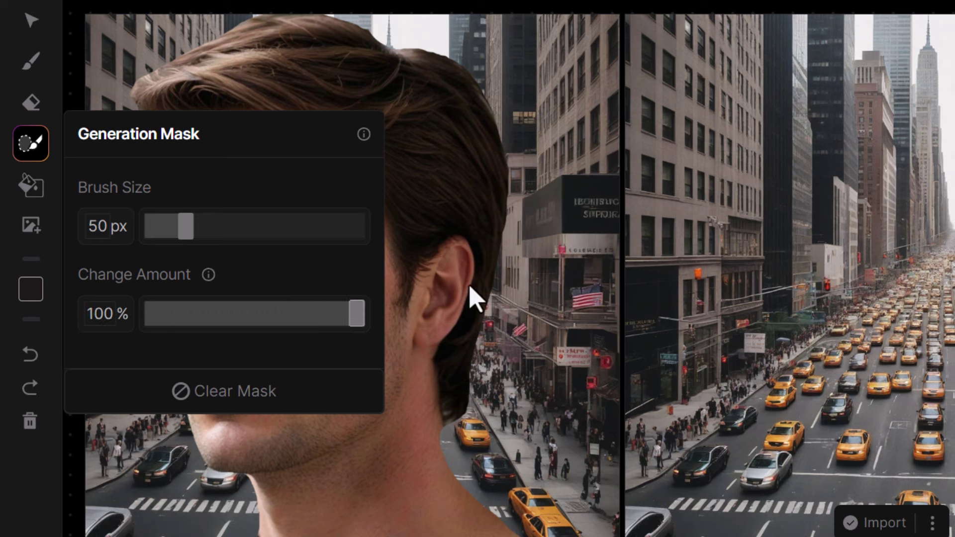
{"action": "left_click", "coordinate": [470, 244]}
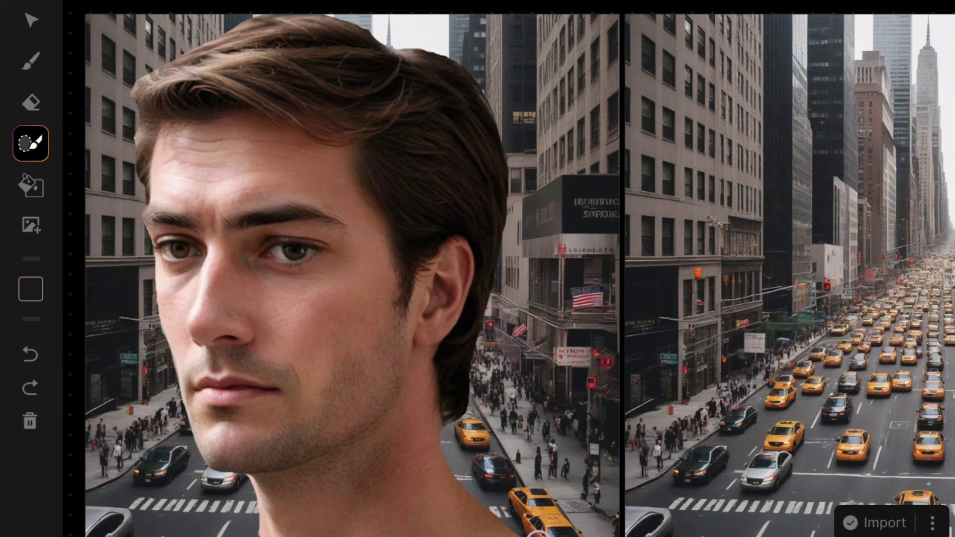
{"action": "mouse_move", "coordinate": [534, 534]}
{"action": "left_mouse_down"}
{"action": "mouse_move", "coordinate": [458, 486]}
{"action": "mouse_move", "coordinate": [444, 424]}
{"action": "mouse_move", "coordinate": [479, 370]}
{"action": "mouse_move", "coordinate": [503, 218]}
{"action": "mouse_move", "coordinate": [198, 535]}
{"action": "left_mouse_up"}
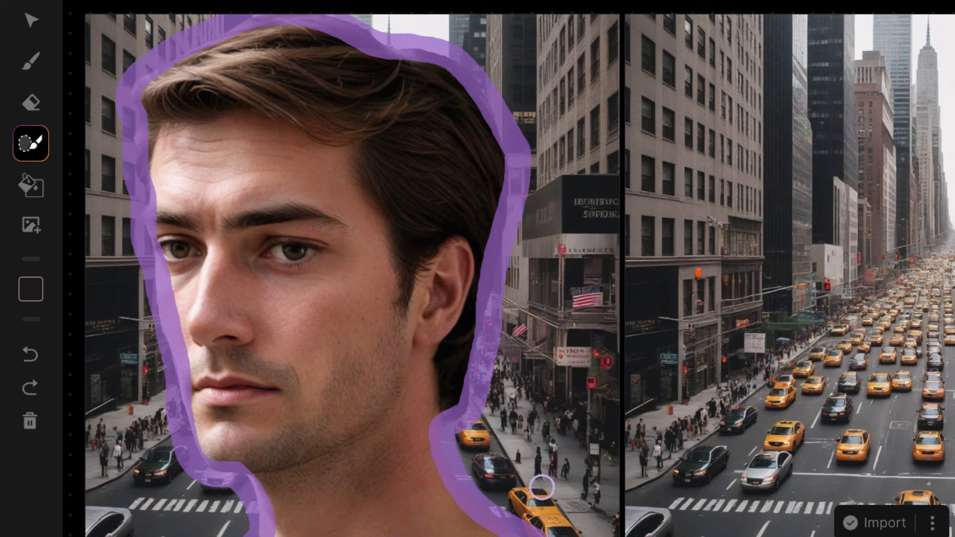
Step: Clear the prompt and generate from the masked composite with the Creative preset
{"action": "left_click_drag", "start_coordinate": [361, 511], "coordinate": [212, 518]}
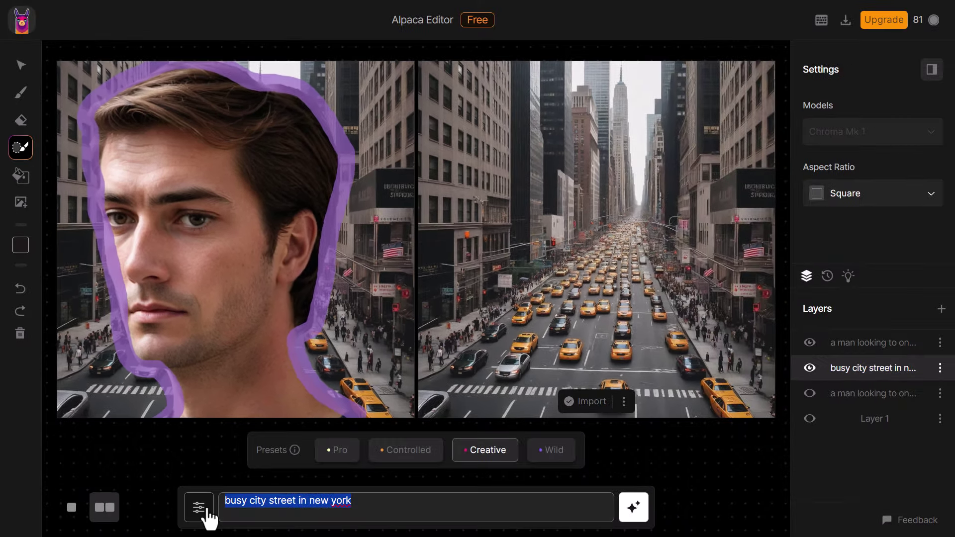
{"action": "key", "text": "BackSpace"}
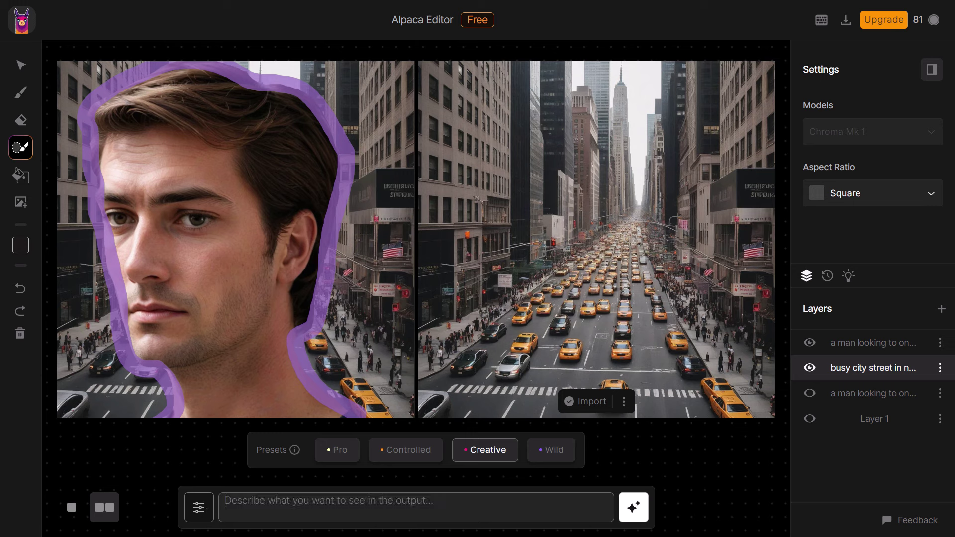
{"action": "left_click", "coordinate": [633, 507]}
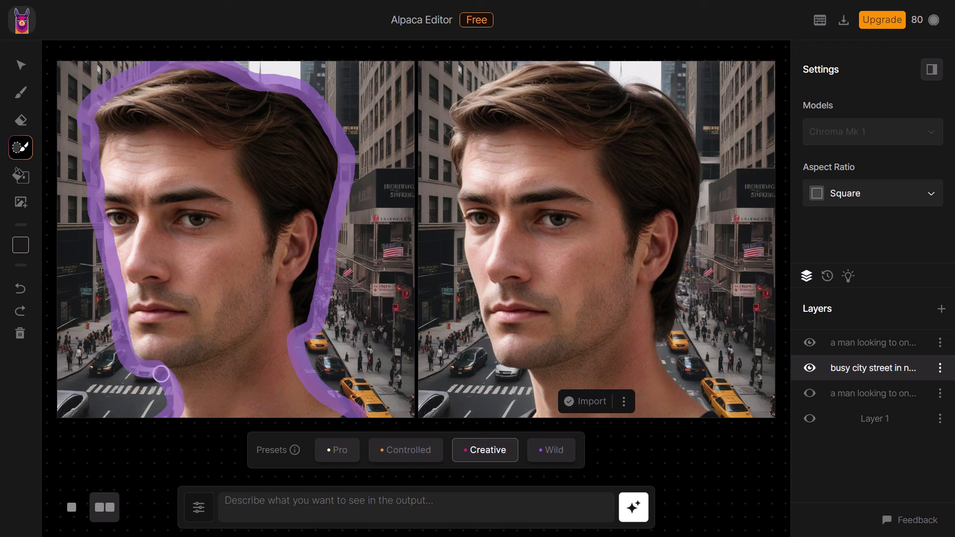
Step: Extend the generation mask over the whole background around the man with a larger brush, hiding the New York street layer
{"action": "left_click_drag", "start_coordinate": [360, 406], "coordinate": [310, 353]}
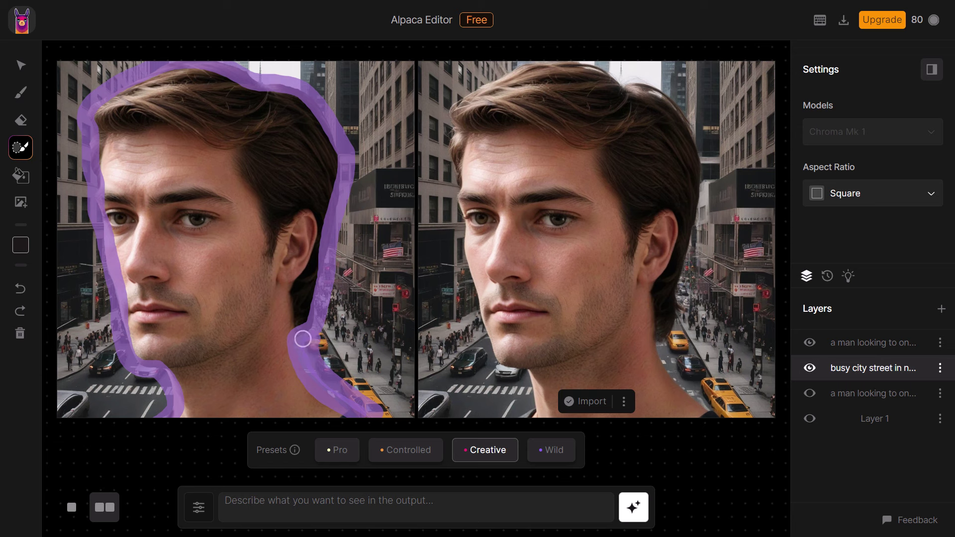
{"action": "left_click", "coordinate": [22, 151]}
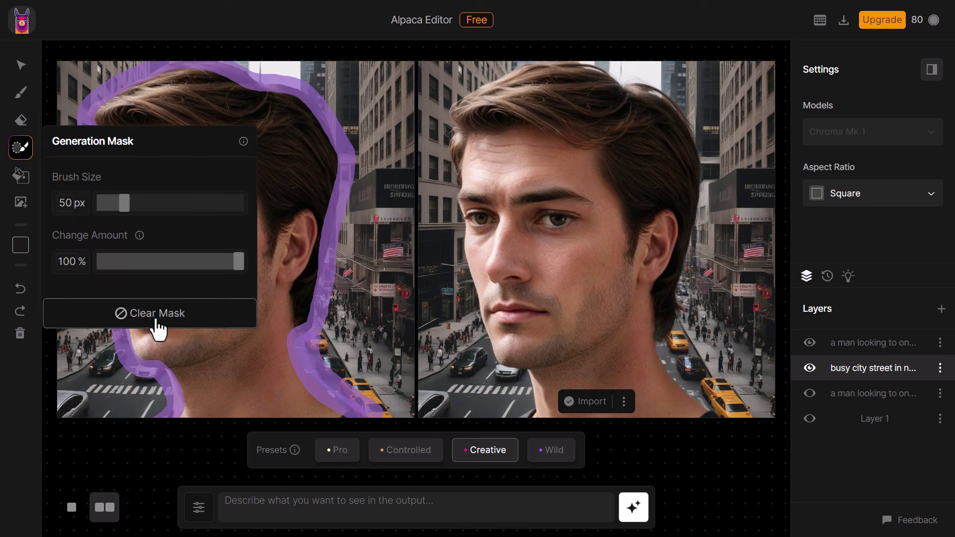
{"action": "left_click", "coordinate": [167, 446]}
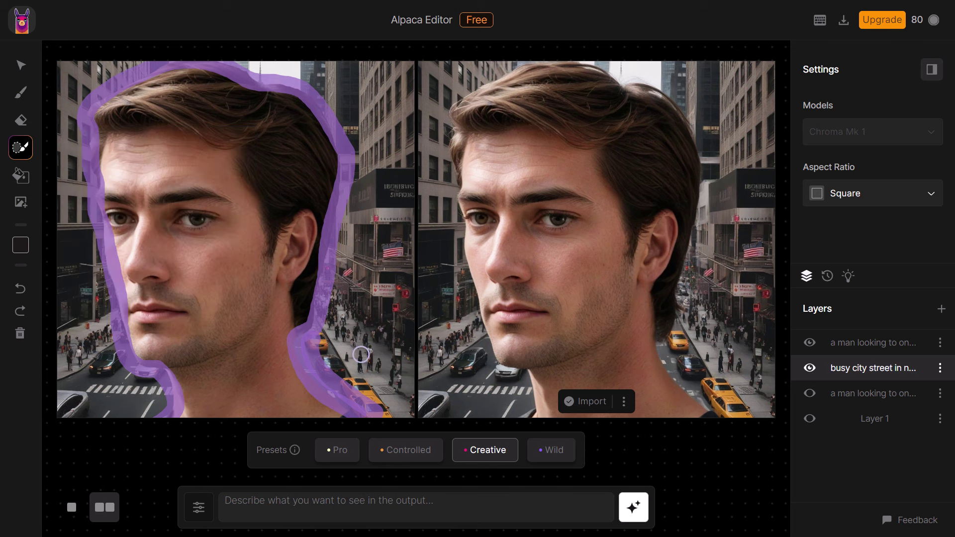
{"action": "key", "text": "bracketright"}
{"action": "key", "text": "bracketright"}
{"action": "key", "text": "bracketright"}
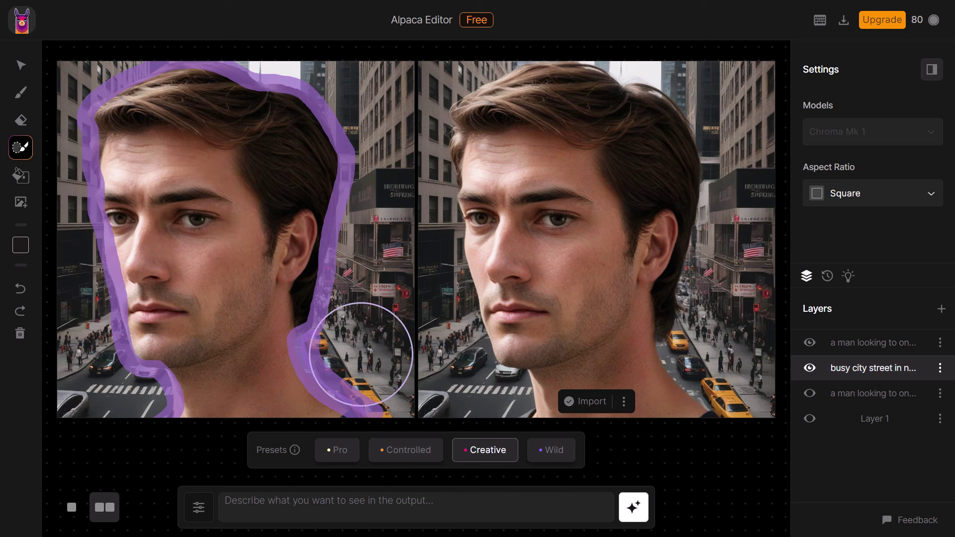
{"action": "mouse_move", "coordinate": [361, 354]}
{"action": "left_mouse_down"}
{"action": "mouse_move", "coordinate": [355, 342]}
{"action": "mouse_move", "coordinate": [398, 362]}
{"action": "mouse_move", "coordinate": [380, 277]}
{"action": "mouse_move", "coordinate": [391, 194]}
{"action": "mouse_move", "coordinate": [383, 52]}
{"action": "mouse_move", "coordinate": [394, 120]}
{"action": "left_mouse_up"}
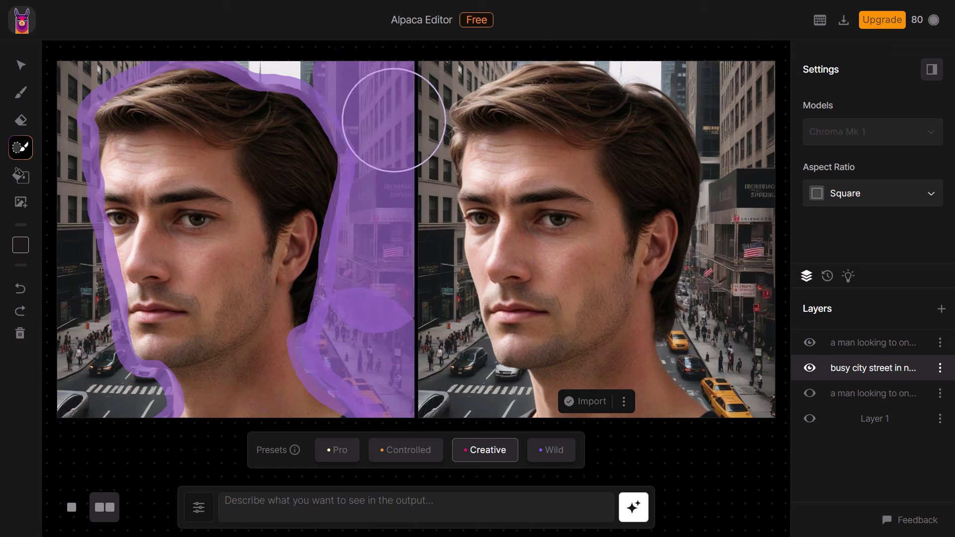
{"action": "left_click", "coordinate": [809, 368]}
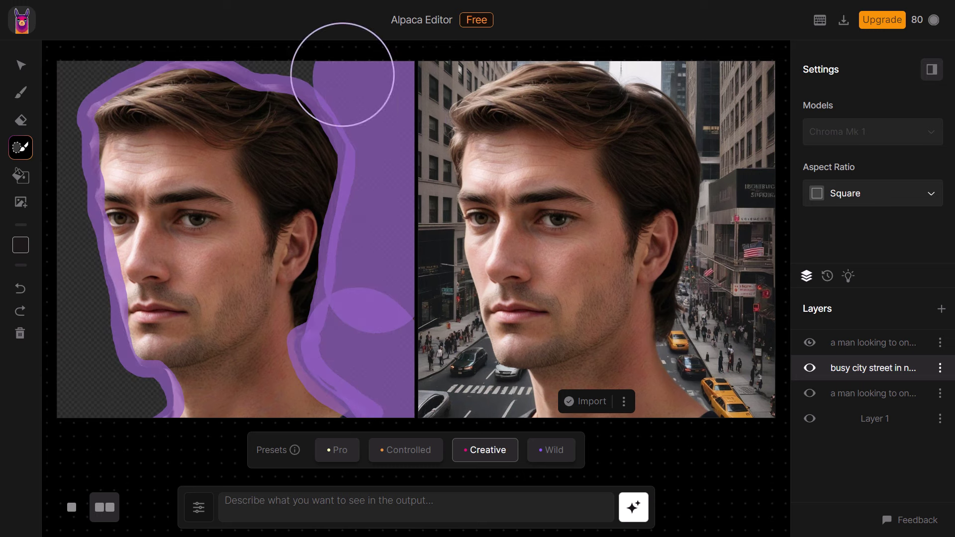
{"action": "left_click_drag", "start_coordinate": [329, 71], "coordinate": [59, 139]}
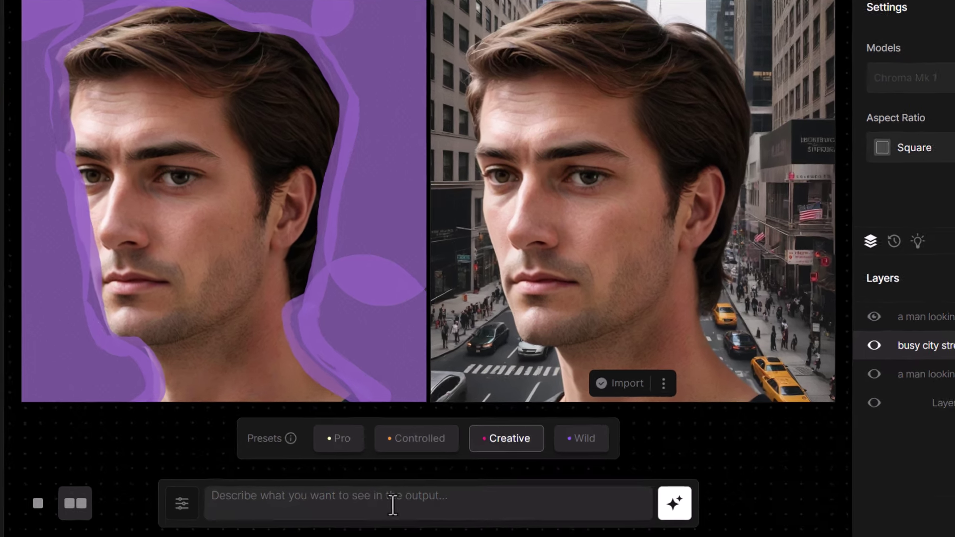
Step: Enter the prompt "a man with brown hair, busy city street in new york behind him" and generate the masked background
{"action": "left_click", "coordinate": [382, 505]}
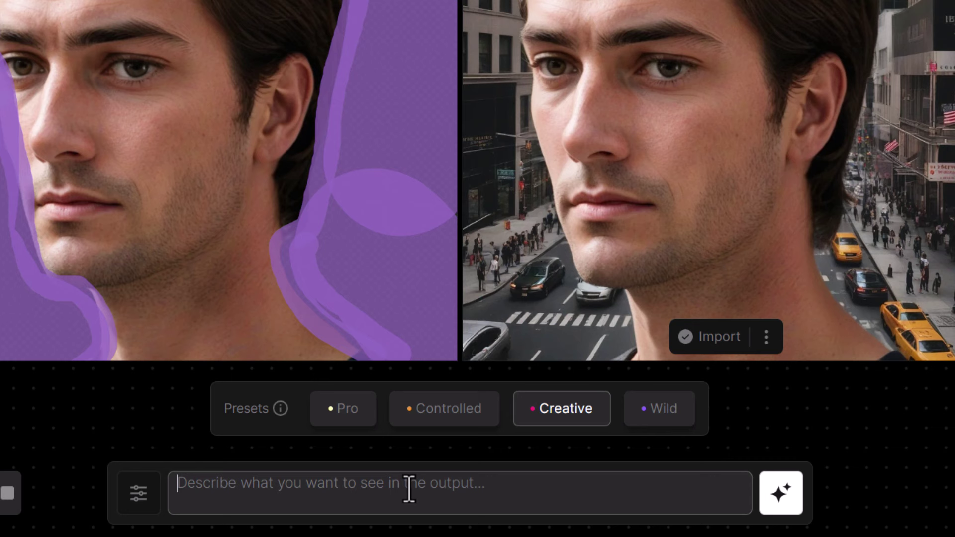
{"action": "type", "text": "a man with brown hair, busy city street in new york behind him"}
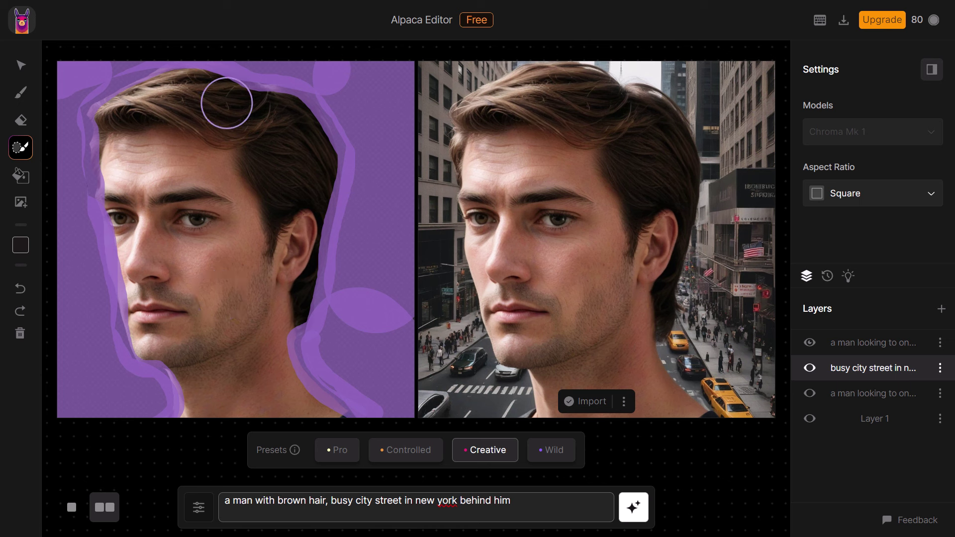
{"action": "left_click", "coordinate": [640, 517]}
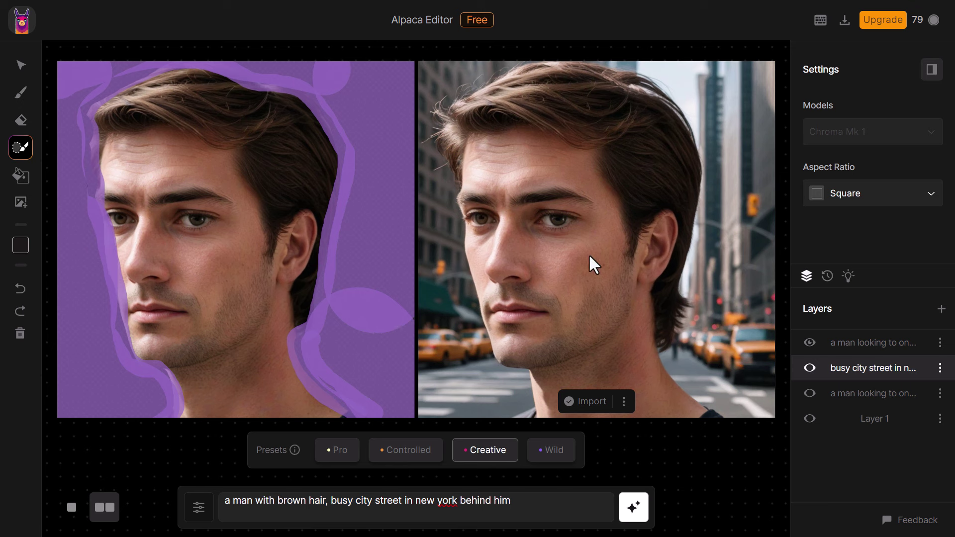
{"action": "left_click", "coordinate": [623, 402]}
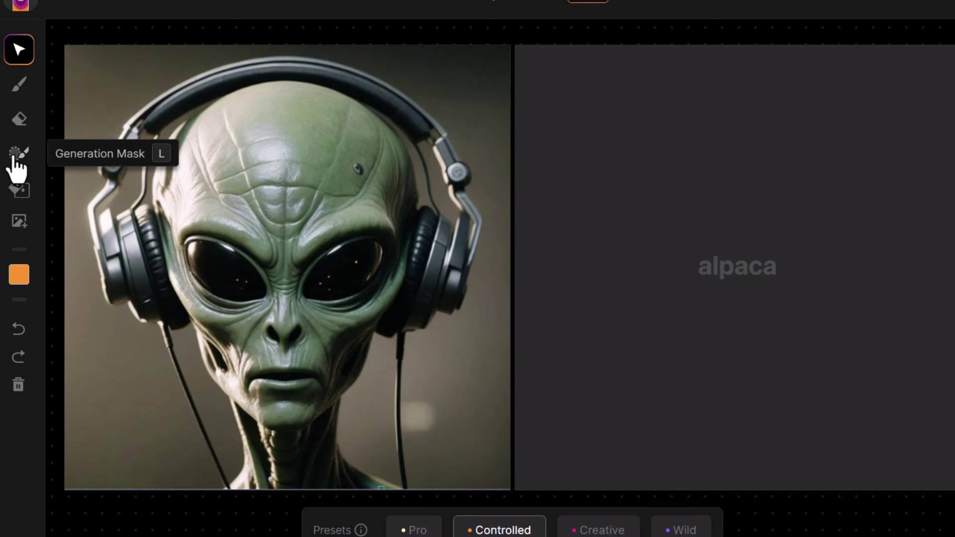
Step: Mask the alien's eyes at a low change amount and generate "human eyes" using the Controlled preset
{"action": "left_click", "coordinate": [20, 147]}
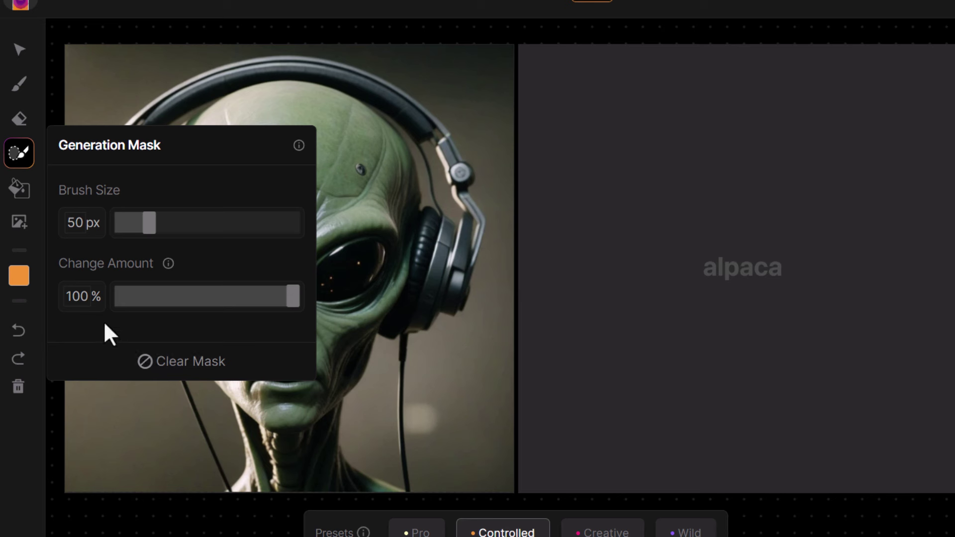
{"action": "left_click_drag", "start_coordinate": [179, 299], "coordinate": [138, 301]}
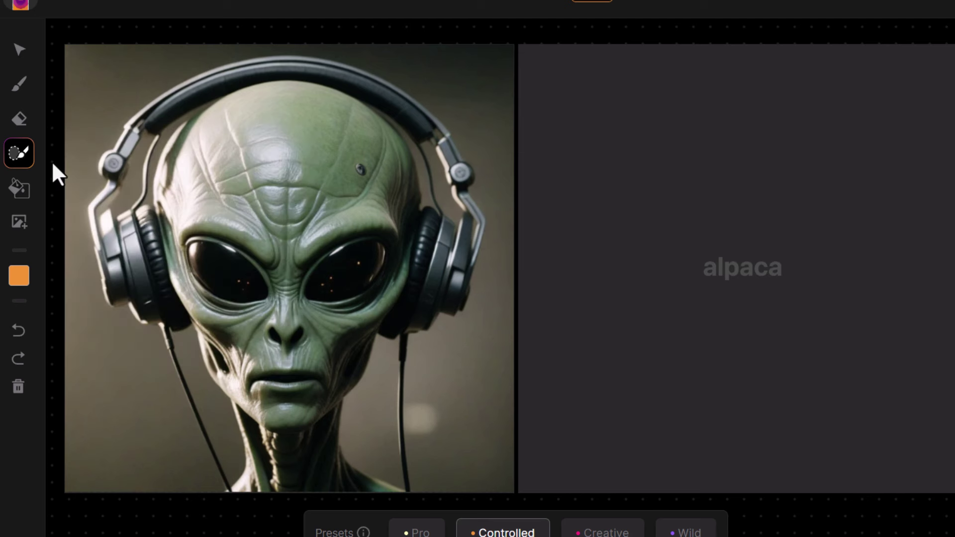
{"action": "mouse_move", "coordinate": [187, 270]}
{"action": "left_mouse_down"}
{"action": "mouse_move", "coordinate": [319, 284]}
{"action": "mouse_move", "coordinate": [362, 267]}
{"action": "mouse_move", "coordinate": [320, 295]}
{"action": "mouse_move", "coordinate": [203, 266]}
{"action": "mouse_move", "coordinate": [352, 267]}
{"action": "mouse_move", "coordinate": [344, 273]}
{"action": "mouse_move", "coordinate": [309, 273]}
{"action": "mouse_move", "coordinate": [392, 260]}
{"action": "mouse_move", "coordinate": [323, 251]}
{"action": "mouse_move", "coordinate": [244, 308]}
{"action": "left_mouse_up"}
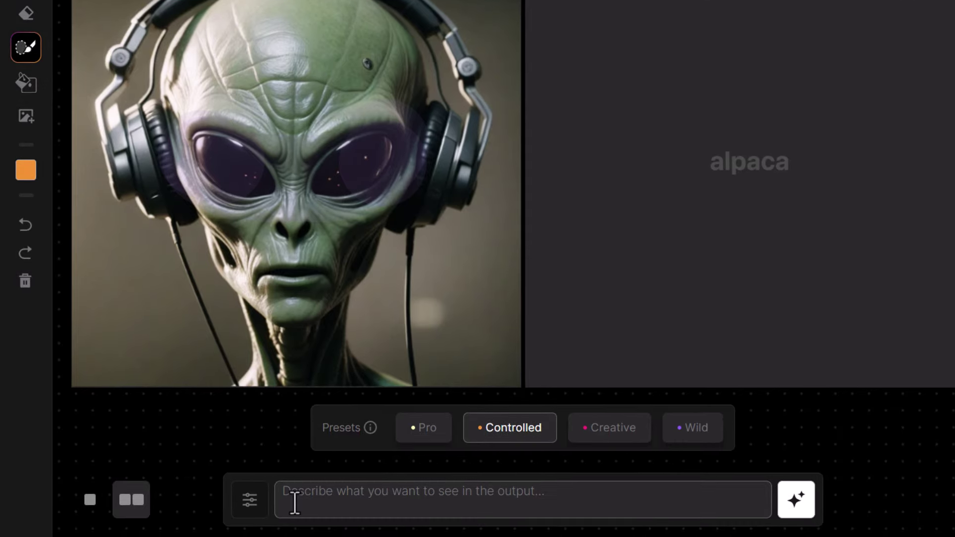
{"action": "type", "text": "human eyes"}
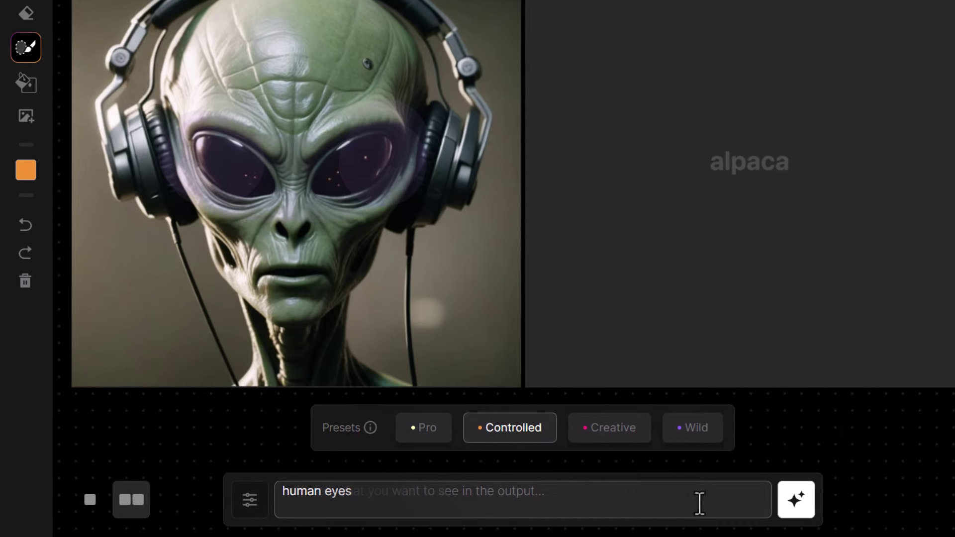
{"action": "left_click", "coordinate": [798, 505]}
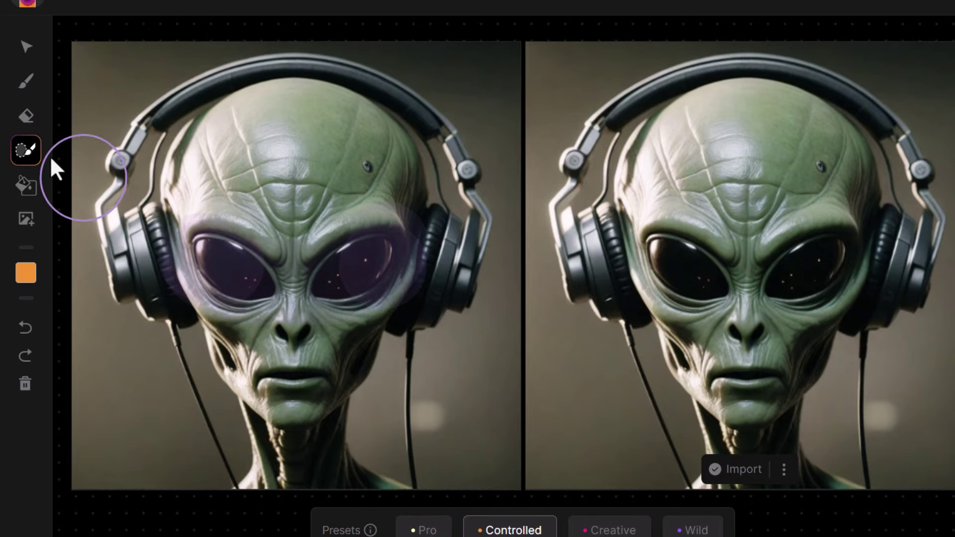
Step: Raise the mask's change amount and repaint the mask over the alien's eyes for another generation
{"action": "left_click", "coordinate": [23, 152]}
{"action": "left_click_drag", "start_coordinate": [145, 297], "coordinate": [192, 294]}
{"action": "mouse_move", "coordinate": [389, 252]}
{"action": "left_mouse_down"}
{"action": "mouse_move", "coordinate": [273, 273]}
{"action": "mouse_move", "coordinate": [197, 253]}
{"action": "left_mouse_up"}
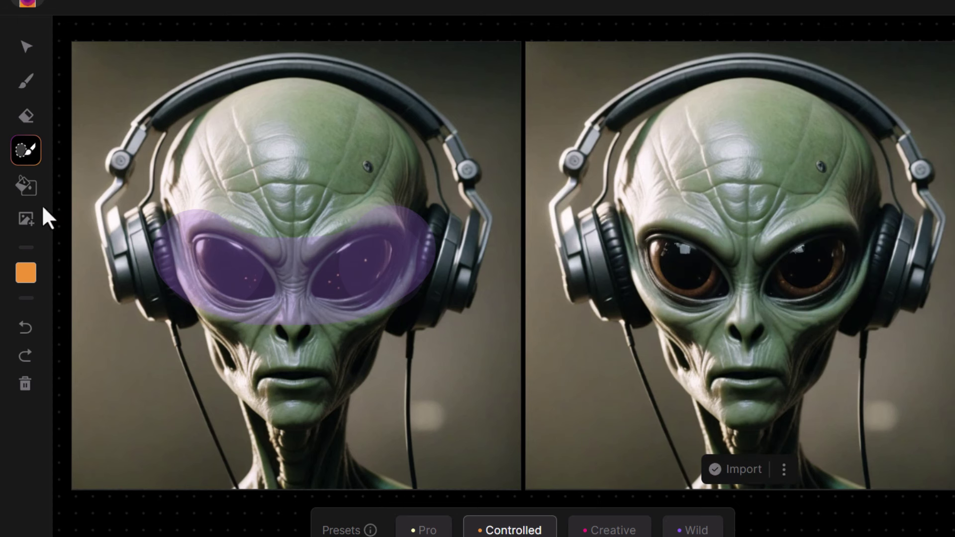
Step: Set the mask's change amount to 100% and repaint the alien's eye area for a full-strength generation
{"action": "left_click", "coordinate": [26, 152]}
{"action": "left_click_drag", "start_coordinate": [185, 294], "coordinate": [379, 315]}
{"action": "mouse_move", "coordinate": [387, 261]}
{"action": "left_mouse_down"}
{"action": "mouse_move", "coordinate": [332, 272]}
{"action": "mouse_move", "coordinate": [222, 254]}
{"action": "mouse_move", "coordinate": [199, 263]}
{"action": "left_mouse_up"}
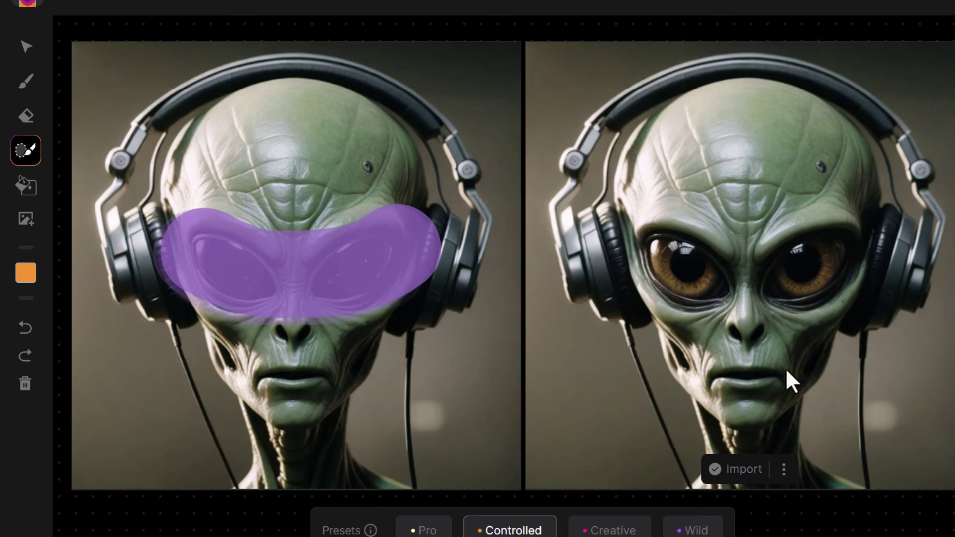
{"action": "left_click", "coordinate": [22, 150]}
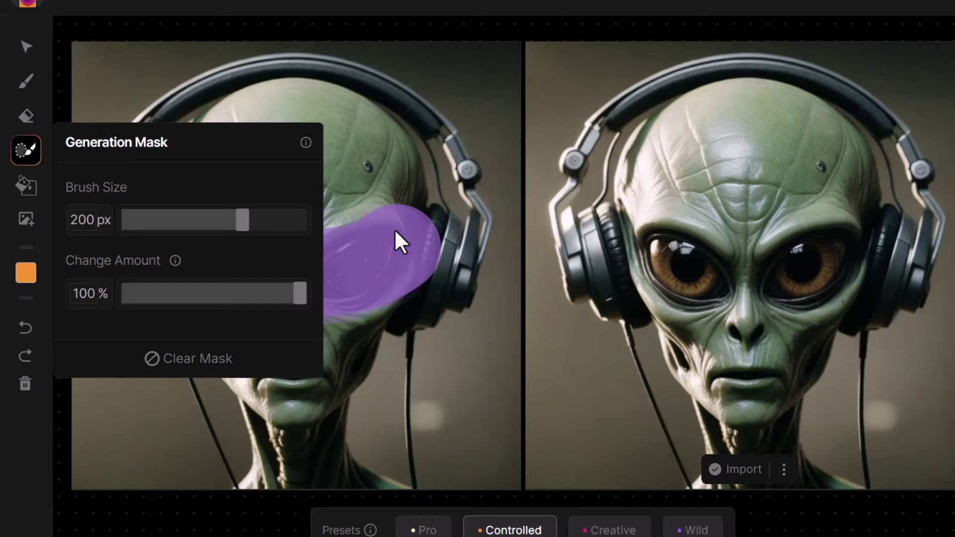
{"action": "left_click", "coordinate": [410, 134]}
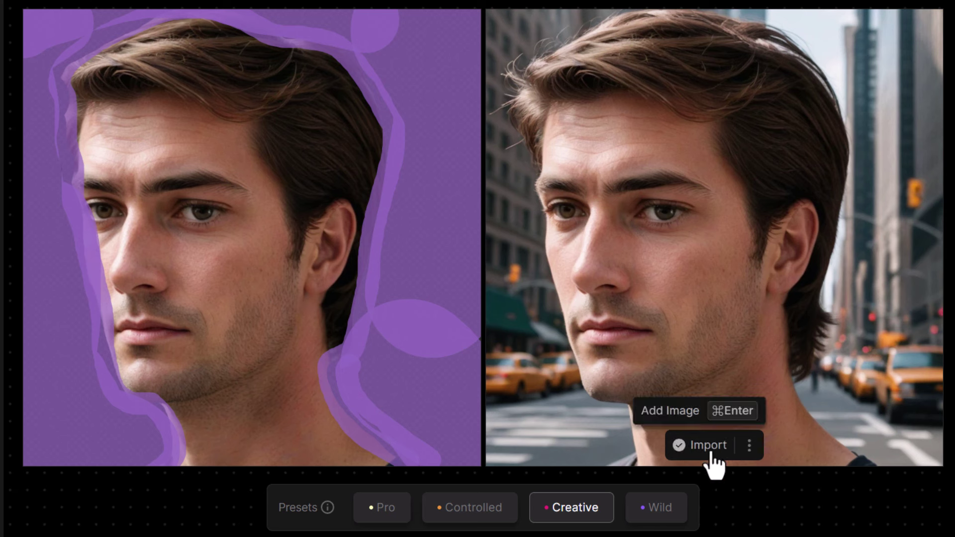
Step: Import the portrait generation with the taxi-filled street as a layer and choose the Controlled preset
{"action": "left_click", "coordinate": [711, 454]}
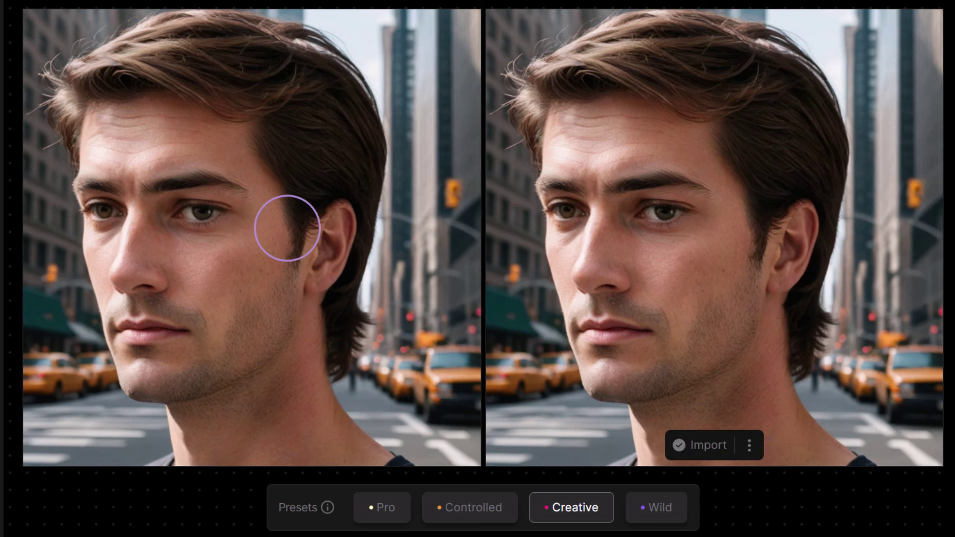
{"action": "left_click", "coordinate": [456, 518]}
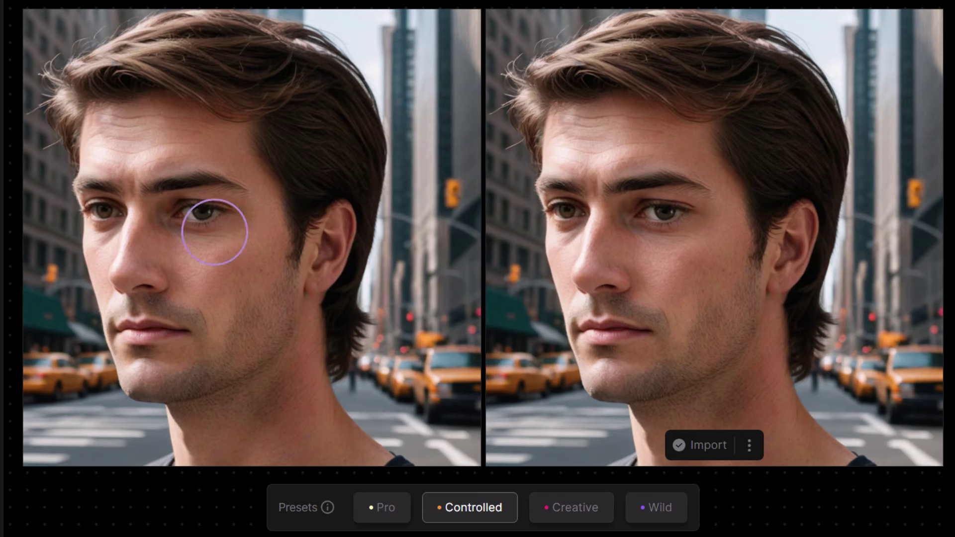
Step: Change the prompt to "a man with blond shiny hair"
{"action": "scroll", "coordinate": [483, 501], "scroll_direction": "down", "scroll_amount": 3}
{"action": "left_click_drag", "start_coordinate": [608, 491], "coordinate": [294, 482]}
{"action": "type", "text": "b"}
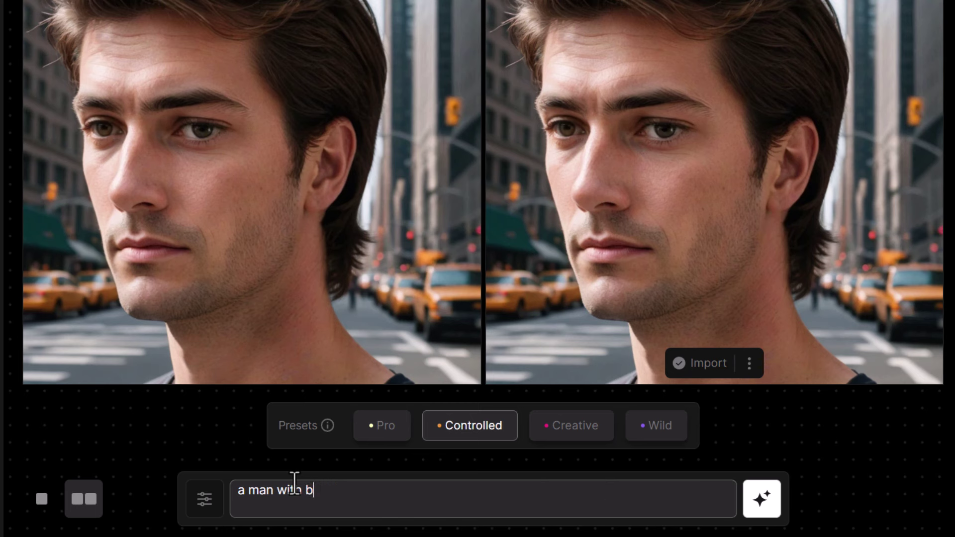
{"action": "type", "text": "blond shiny hair"}
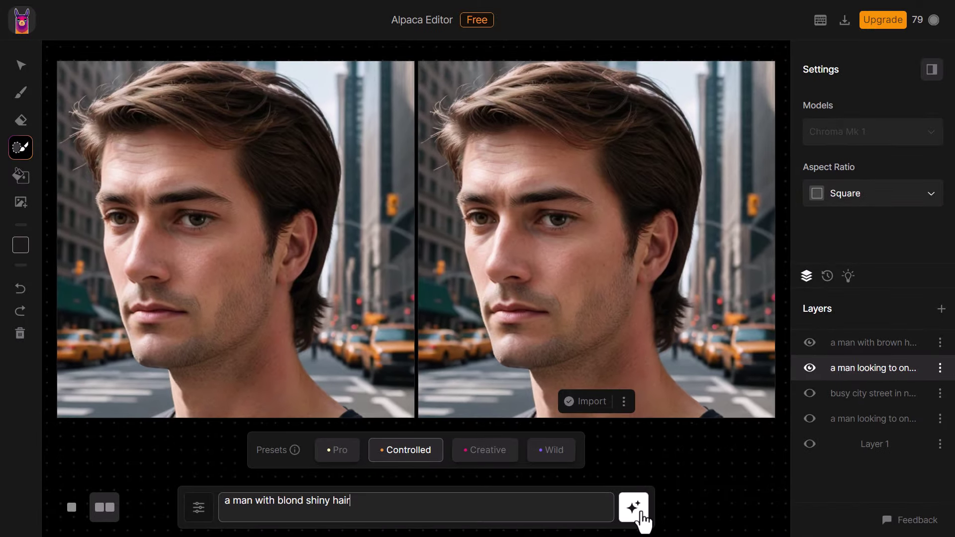
Step: Generate the portrait with blond shiny hair and import the result as a layer
{"action": "left_click", "coordinate": [639, 515]}
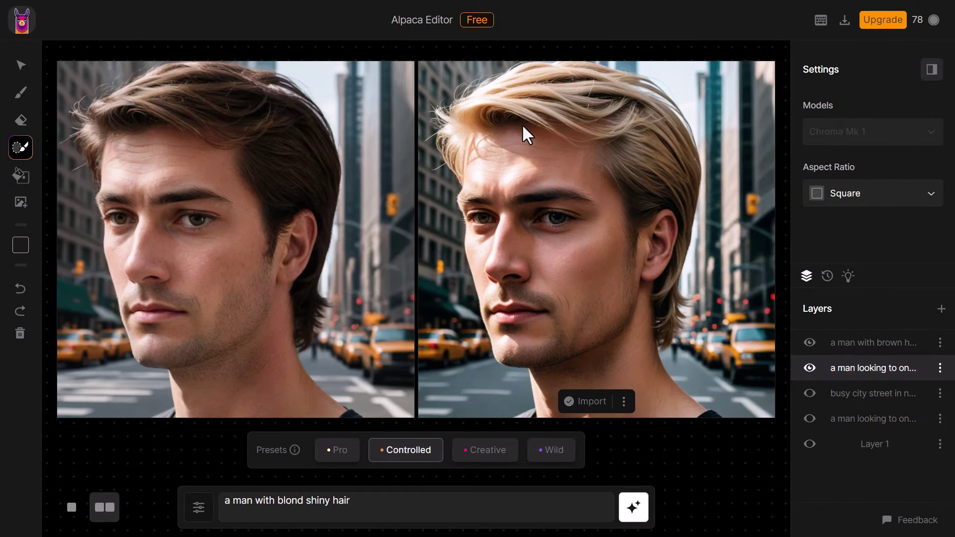
{"action": "left_click", "coordinate": [588, 402]}
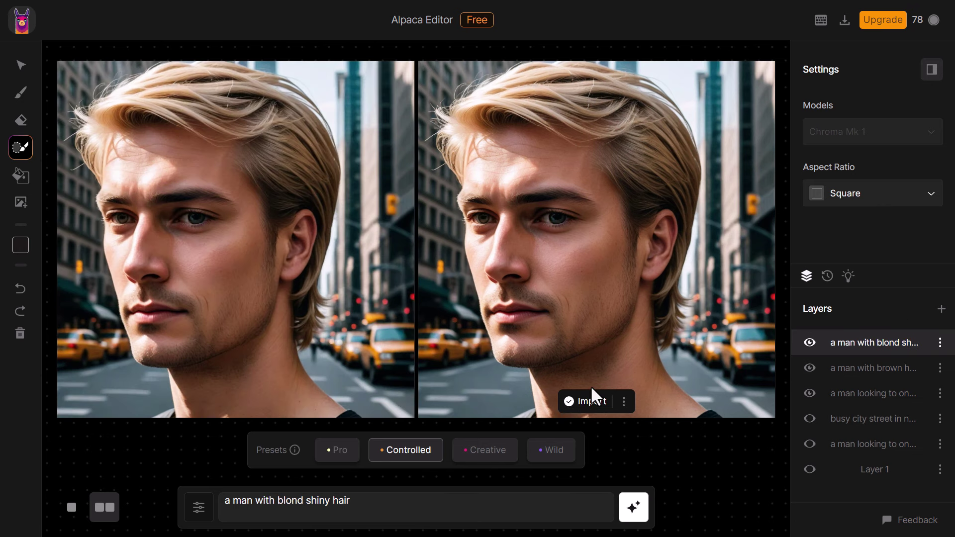
Step: Paint red sunglasses frames around the man's eyes with a temple arm reaching to his ear
{"action": "left_click", "coordinate": [21, 93]}
{"action": "left_click_drag", "start_coordinate": [110, 142], "coordinate": [106, 146]}
{"action": "left_click", "coordinate": [20, 248]}
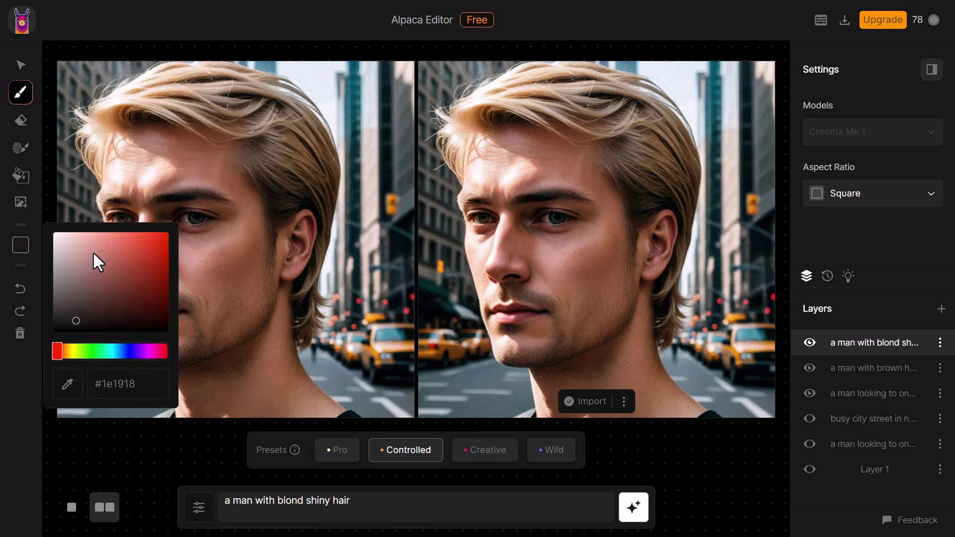
{"action": "left_click_drag", "start_coordinate": [168, 271], "coordinate": [181, 228]}
{"action": "left_click", "coordinate": [114, 184]}
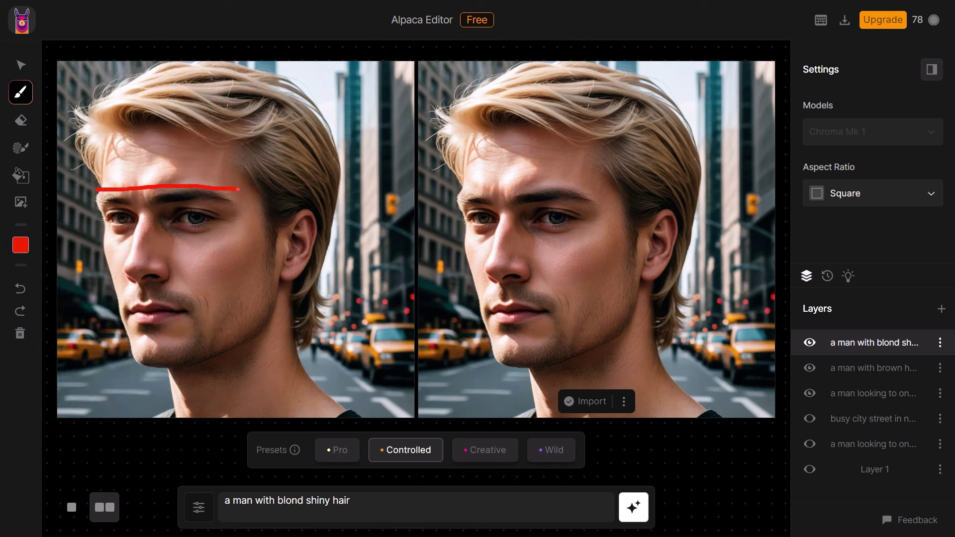
{"action": "left_click_drag", "start_coordinate": [238, 190], "coordinate": [225, 257]}
{"action": "left_click_drag", "start_coordinate": [239, 191], "coordinate": [304, 215]}
Step: Switch the brush colour to black and paint the sunglasses' lenses inside the red frames
{"action": "left_click", "coordinate": [21, 245]}
{"action": "left_click", "coordinate": [21, 95]}
{"action": "left_click_drag", "start_coordinate": [120, 145], "coordinate": [181, 145]}
{"action": "left_click_drag", "start_coordinate": [240, 206], "coordinate": [206, 206]}
{"action": "left_click", "coordinate": [189, 221]}
{"action": "left_click", "coordinate": [118, 222]}
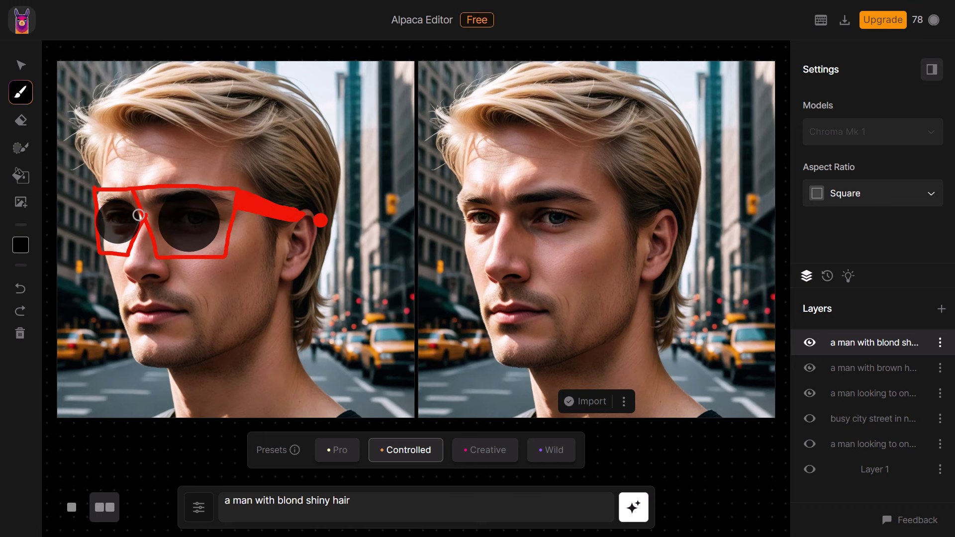
{"action": "mouse_move", "coordinate": [139, 215]}
{"action": "left_mouse_down"}
{"action": "mouse_move", "coordinate": [117, 247]}
{"action": "mouse_move", "coordinate": [156, 203]}
{"action": "mouse_move", "coordinate": [214, 192]}
{"action": "mouse_move", "coordinate": [204, 228]}
{"action": "left_mouse_up"}
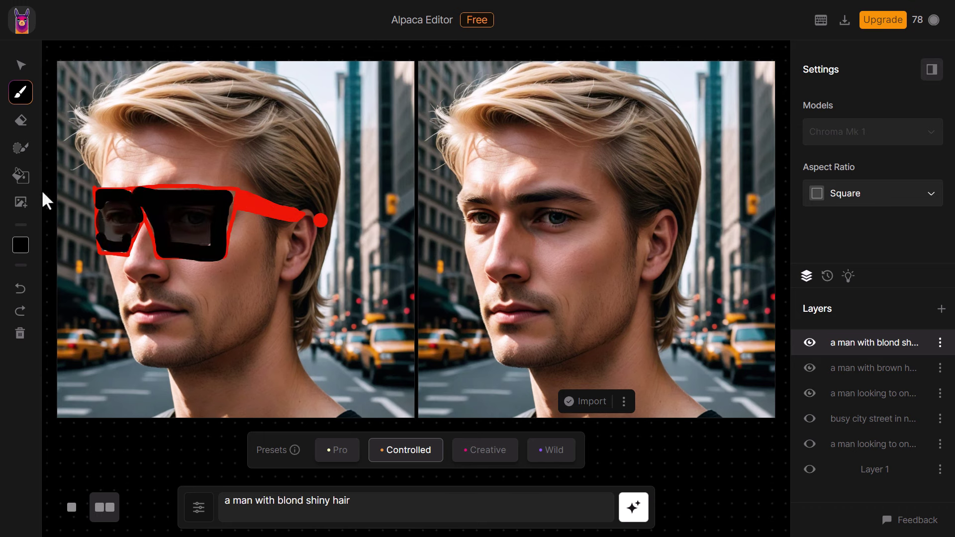
Step: Choose a pale pink brush colour and paint a highlight stroke across each sunglasses lens
{"action": "left_click", "coordinate": [21, 245]}
{"action": "left_click", "coordinate": [67, 245]}
{"action": "left_click_drag", "start_coordinate": [163, 206], "coordinate": [196, 206]}
{"action": "left_click_drag", "start_coordinate": [107, 206], "coordinate": [117, 206]}
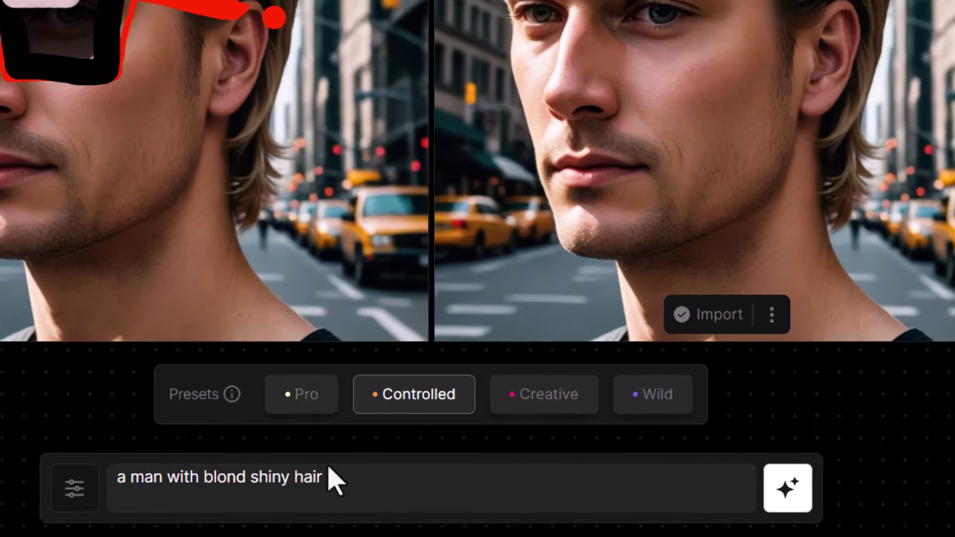
Step: Extend the prompt with ", with sunglasses, red frames on the sunglasses" and generate the image
{"action": "left_click", "coordinate": [355, 500]}
{"action": "type", "text": ", "}
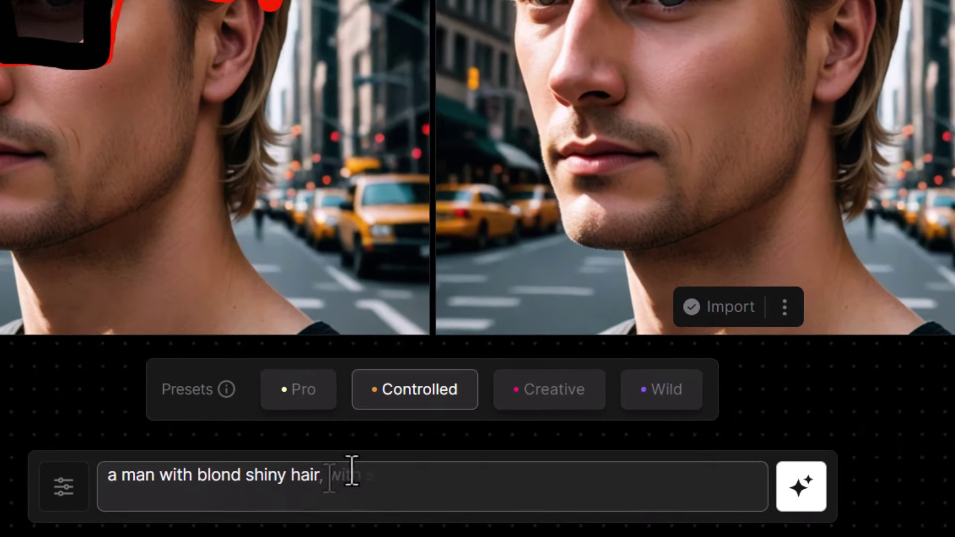
{"action": "type", "text": "with sunglasses, red frames on the sunglasses"}
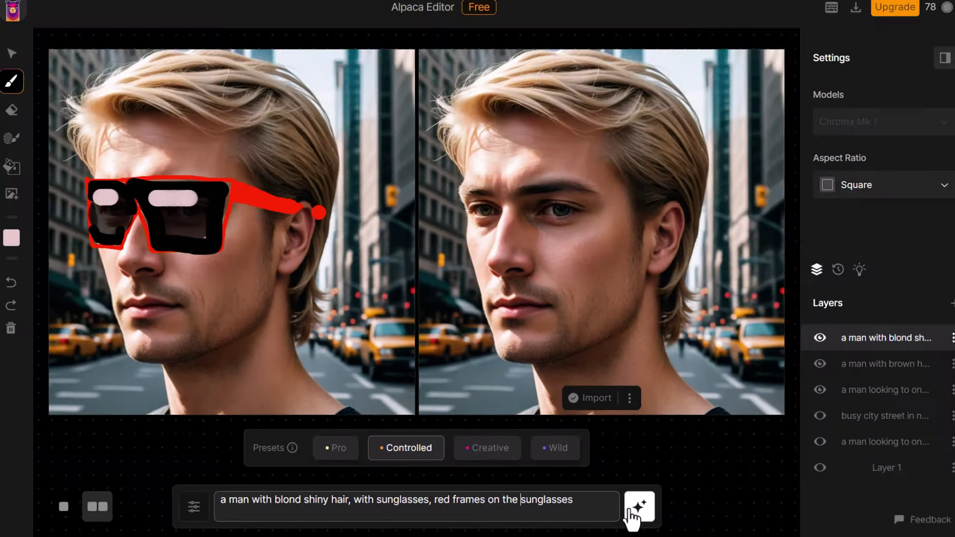
{"action": "left_click", "coordinate": [800, 487]}
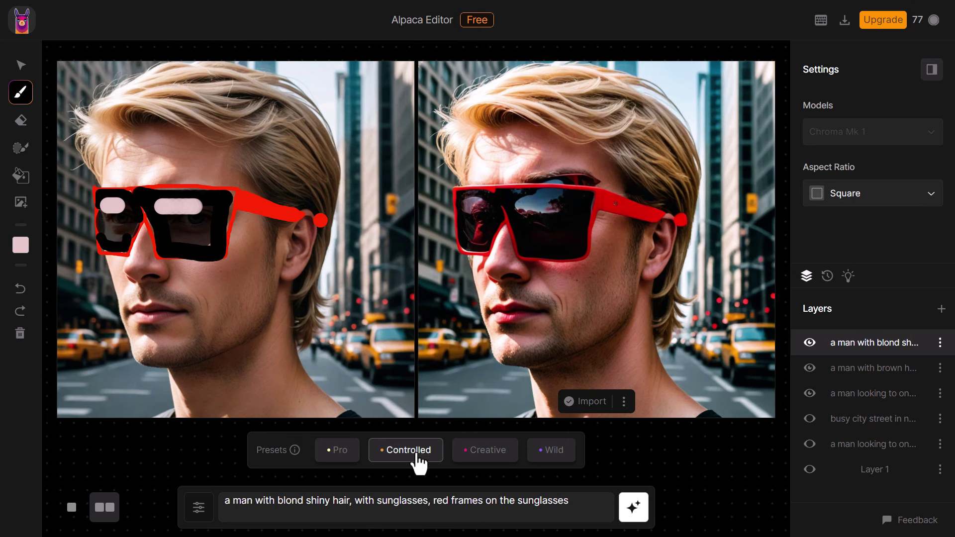
Step: Regenerate the sunglasses portrait with the Creative preset and import the result as a layer
{"action": "left_click", "coordinate": [483, 455]}
{"action": "left_click", "coordinate": [633, 507]}
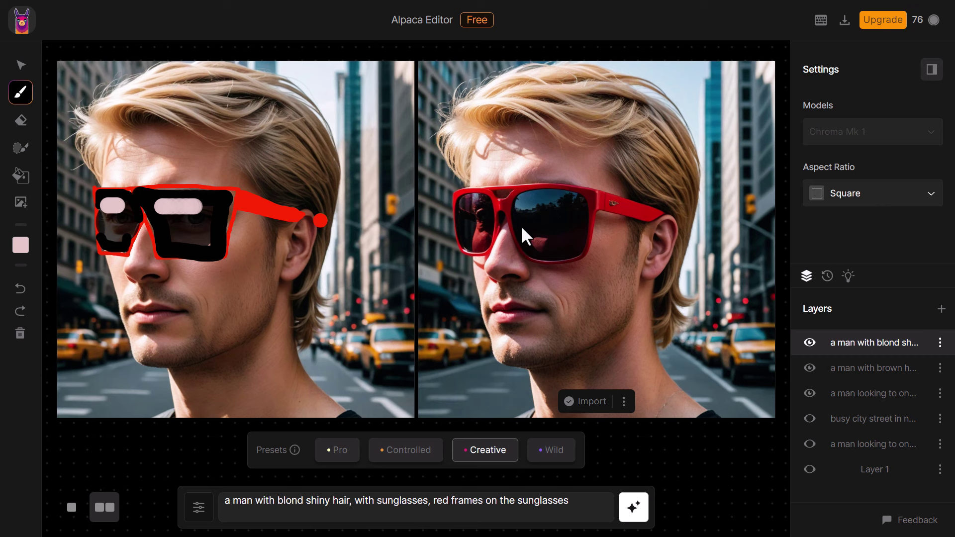
{"action": "left_click", "coordinate": [586, 405]}
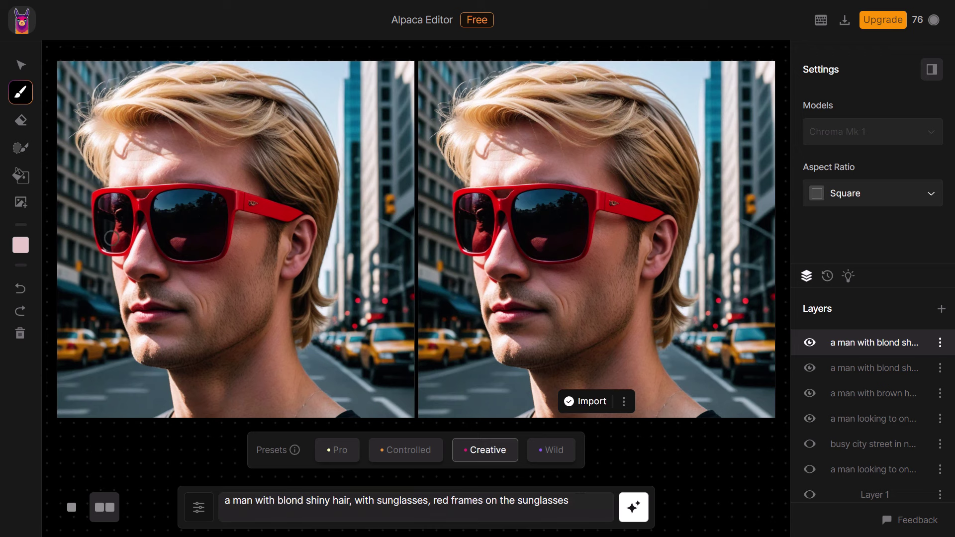
Step: Replace the red-frames phrase in the prompt with "dslr photo", generate, and import the result as a layer
{"action": "left_click_drag", "start_coordinate": [570, 500], "coordinate": [429, 499]}
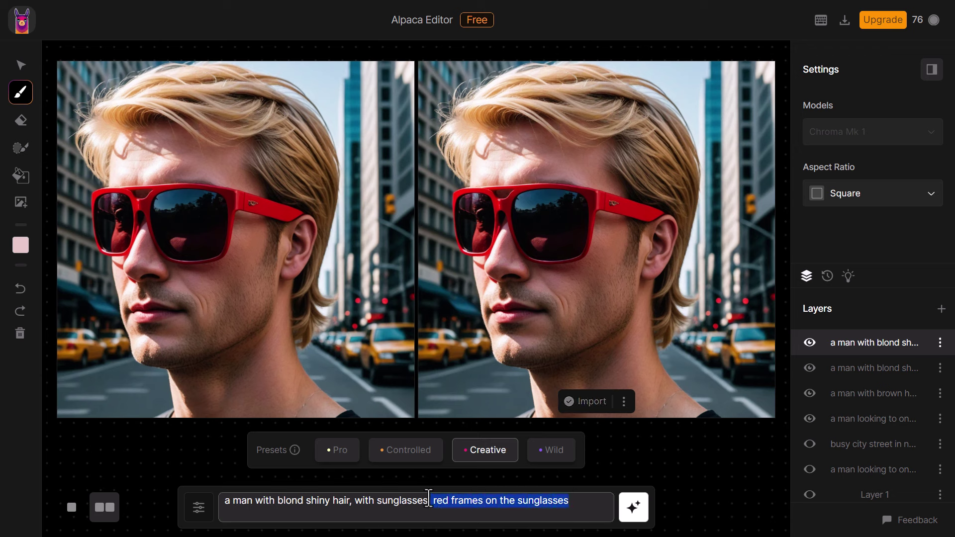
{"action": "key", "text": "BackSpace"}
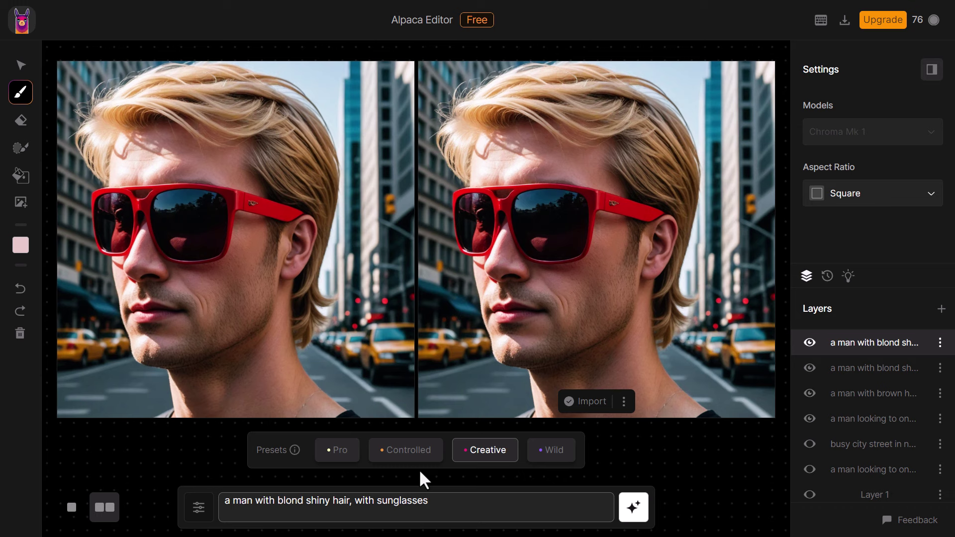
{"action": "type", "text": "dslr photo"}
{"action": "left_click", "coordinate": [633, 507]}
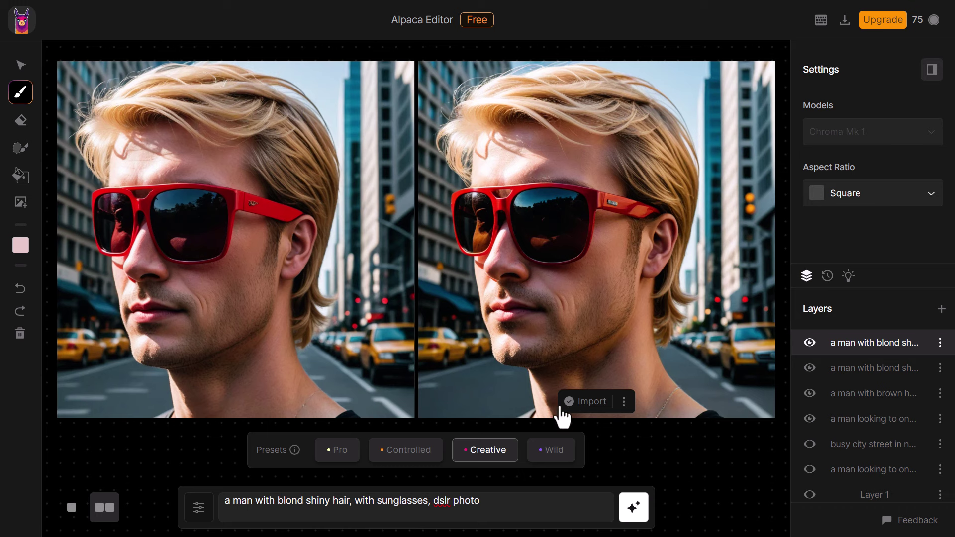
{"action": "left_click", "coordinate": [587, 406]}
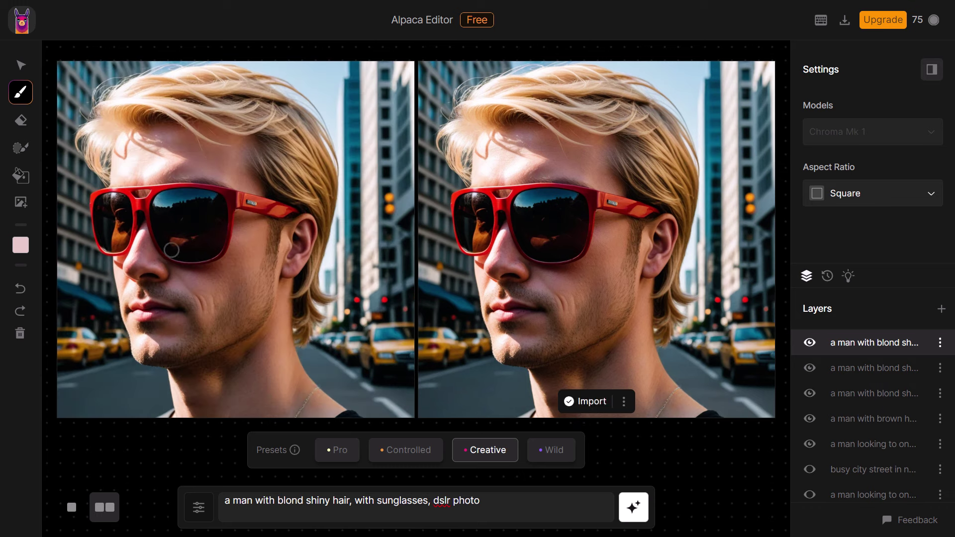
Step: Replace "dslr photo" in the prompt with "cinematic movie still", generate, and import the result as a layer
{"action": "left_click_drag", "start_coordinate": [434, 502], "coordinate": [510, 509]}
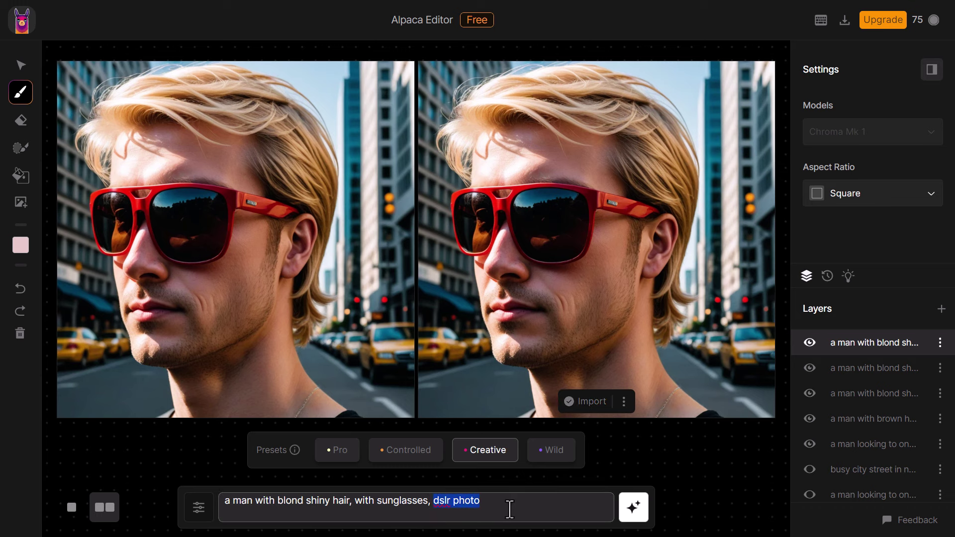
{"action": "type", "text": "cinematic movie still"}
{"action": "left_click", "coordinate": [631, 508]}
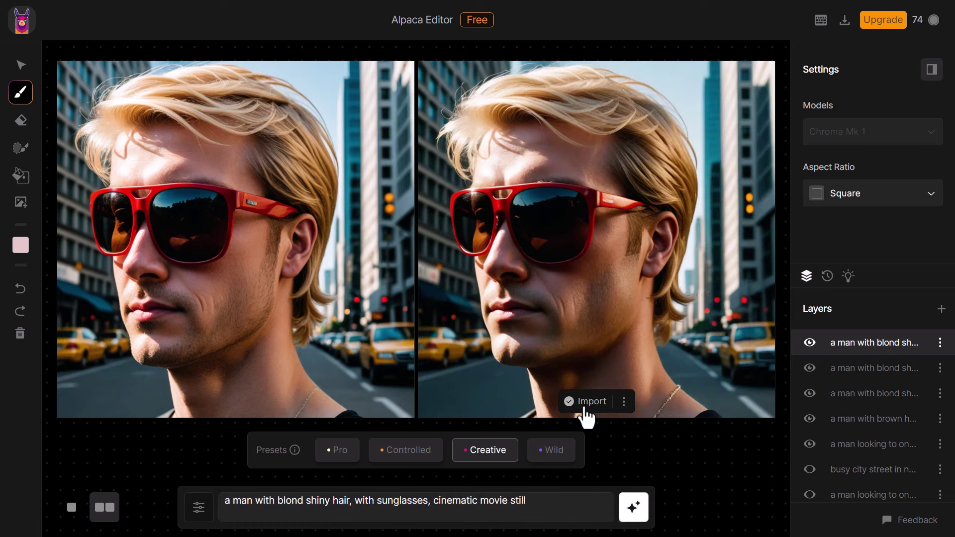
{"action": "left_click", "coordinate": [584, 406]}
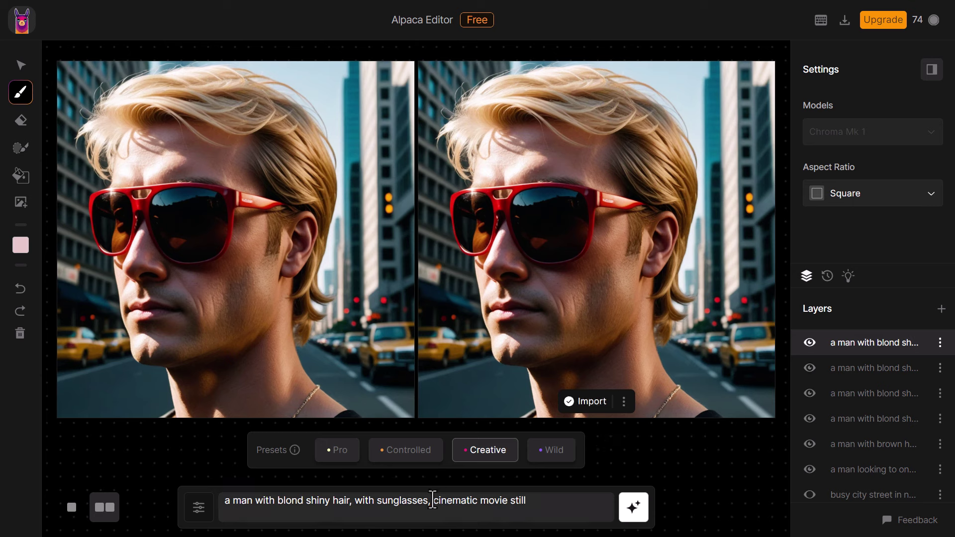
Step: Change the prompt's ending to "comic book art", choose the Controlled preset, and repeatedly generate and import the result
{"action": "left_click_drag", "start_coordinate": [434, 500], "coordinate": [527, 500]}
{"action": "left_click", "coordinate": [406, 453]}
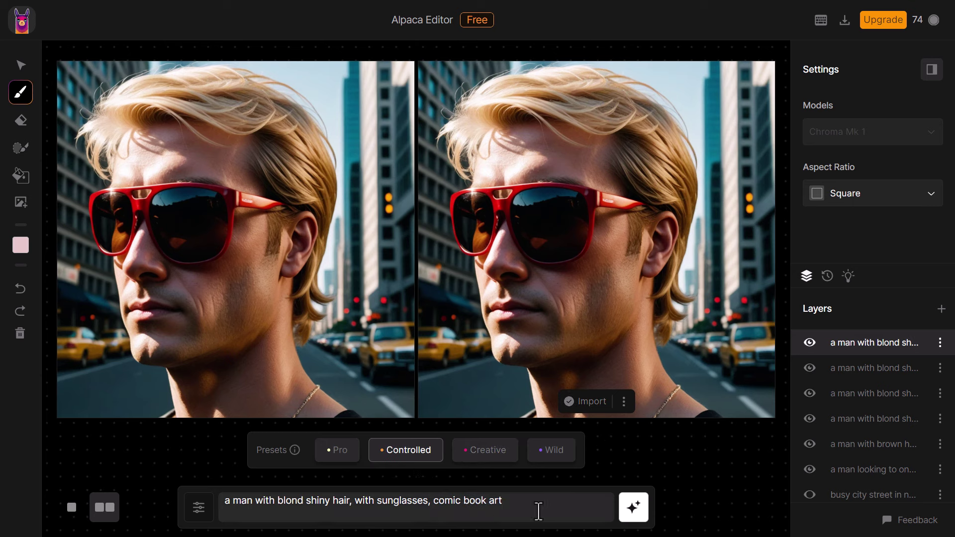
{"action": "left_click", "coordinate": [631, 506]}
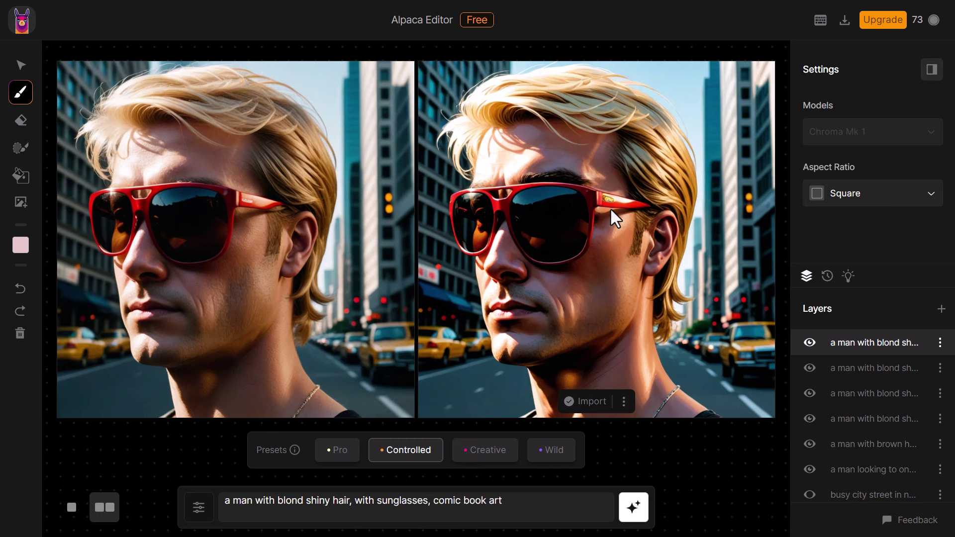
{"action": "left_click", "coordinate": [586, 404]}
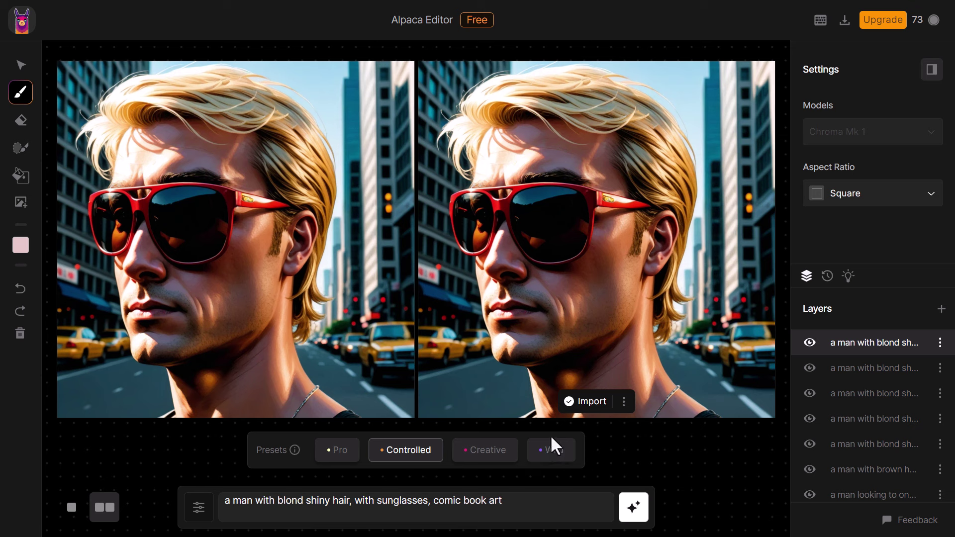
{"action": "left_click", "coordinate": [632, 518]}
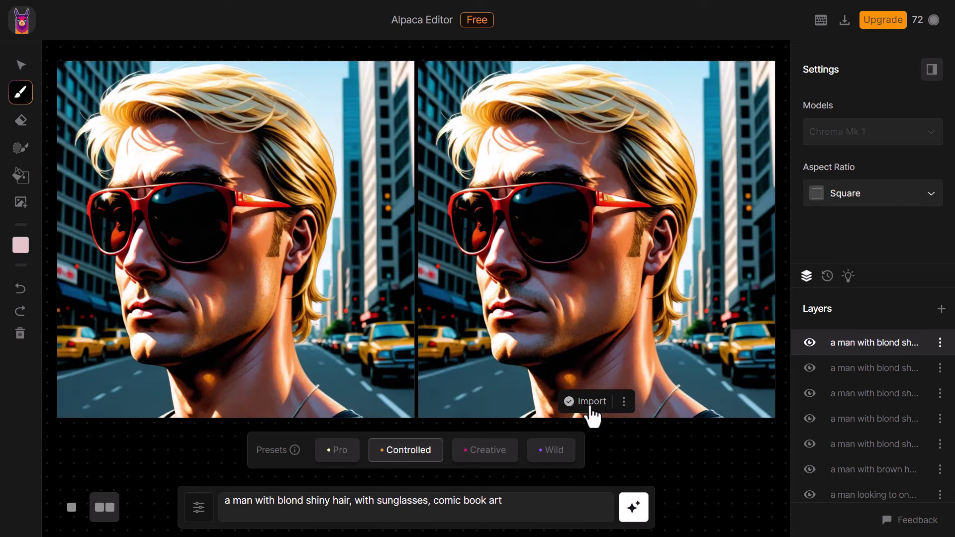
{"action": "left_click", "coordinate": [634, 508]}
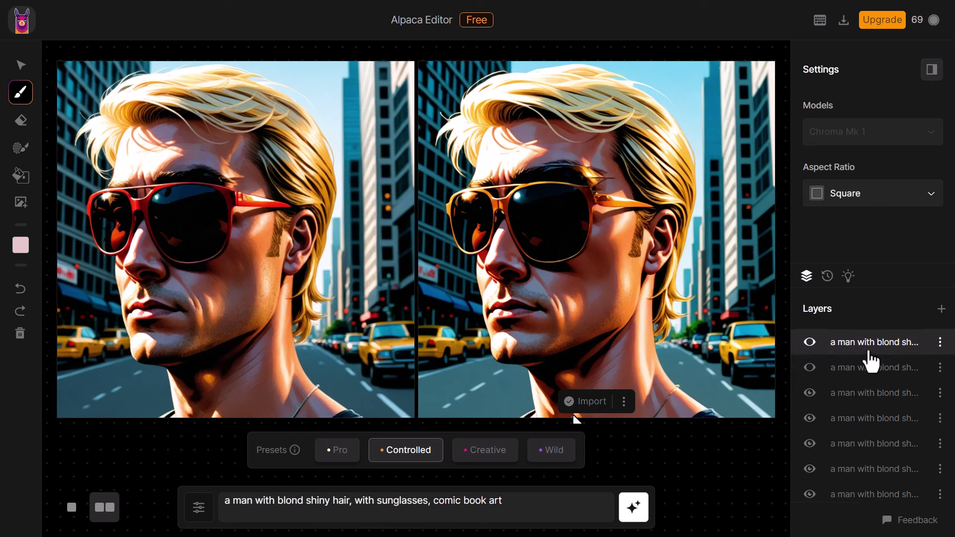
Step: Compare the imported comic book versions by browsing the layers and toggling layer visibility off and on
{"action": "scroll", "coordinate": [868, 363], "scroll_direction": "down", "scroll_amount": 3}
{"action": "scroll", "coordinate": [846, 471], "scroll_direction": "up", "scroll_amount": 3}
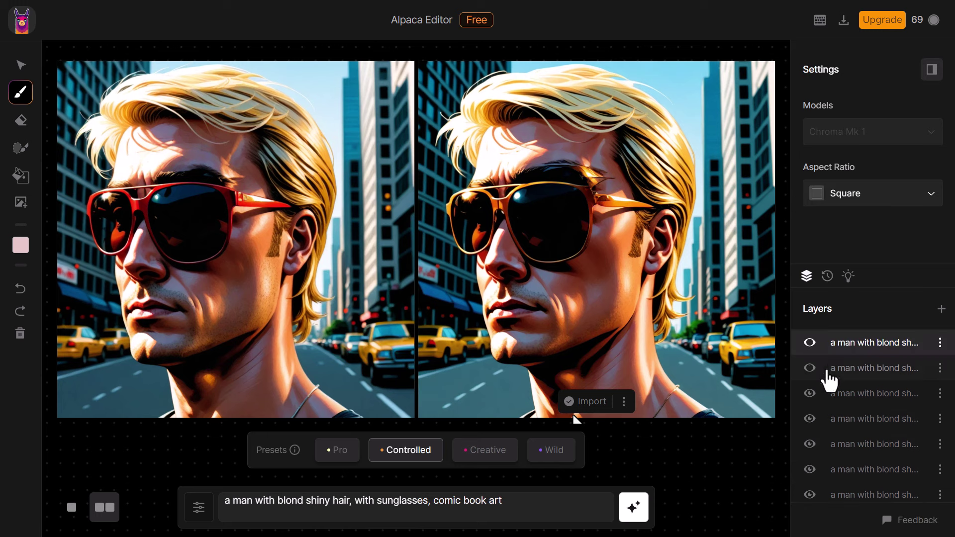
{"action": "left_click", "coordinate": [810, 393]}
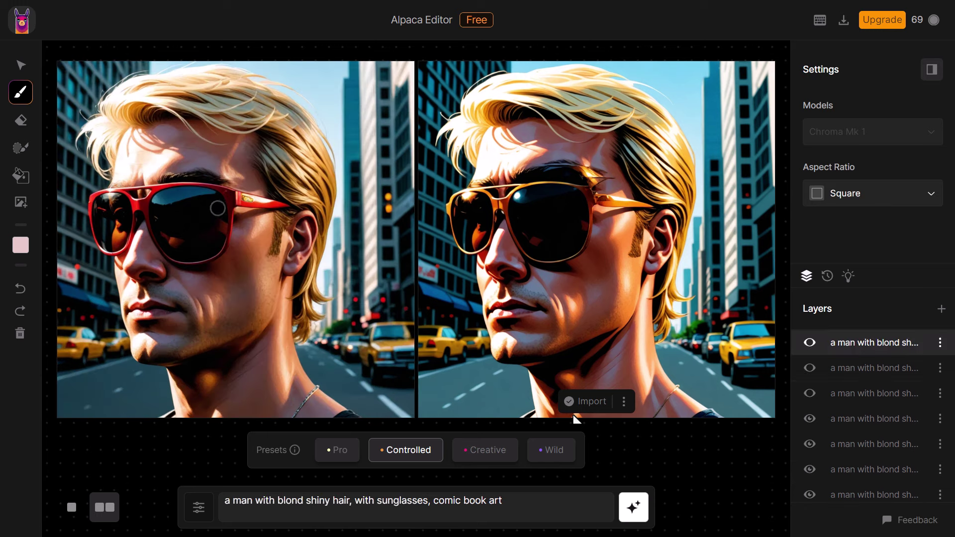
{"action": "left_click", "coordinate": [811, 396]}
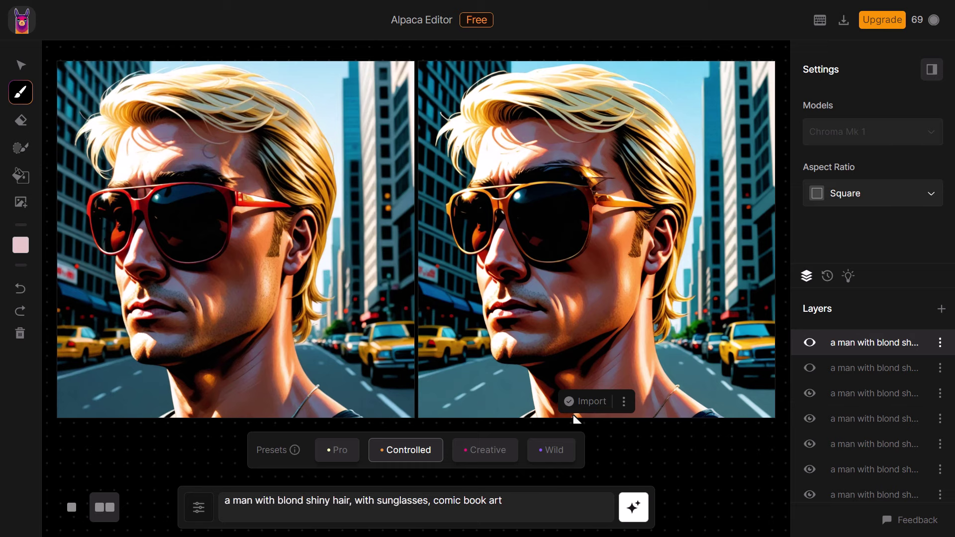
Step: Replace "comic book art" in the prompt with "unreal engine", choose the Creative preset, and repeatedly generate and import the result
{"action": "left_click_drag", "start_coordinate": [434, 503], "coordinate": [637, 479]}
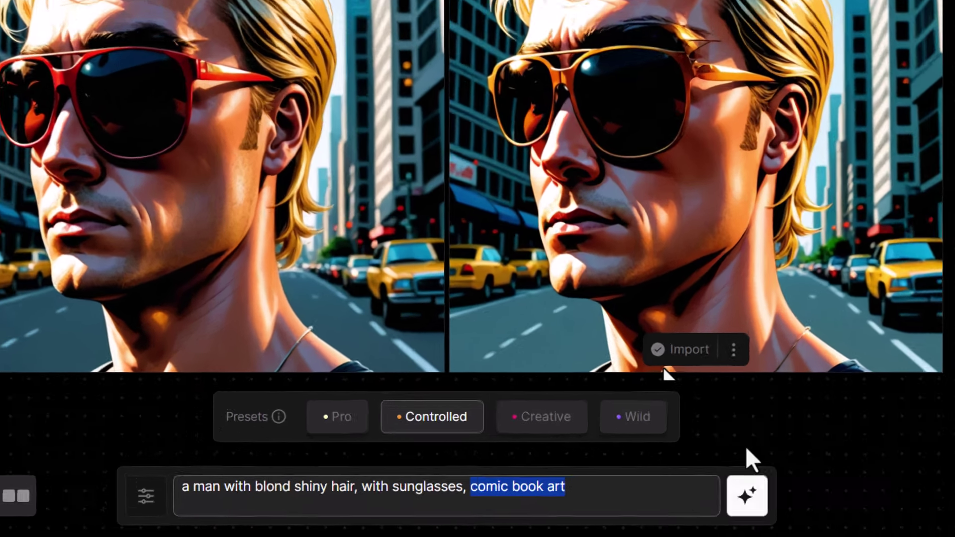
{"action": "type", "text": "unreal "}
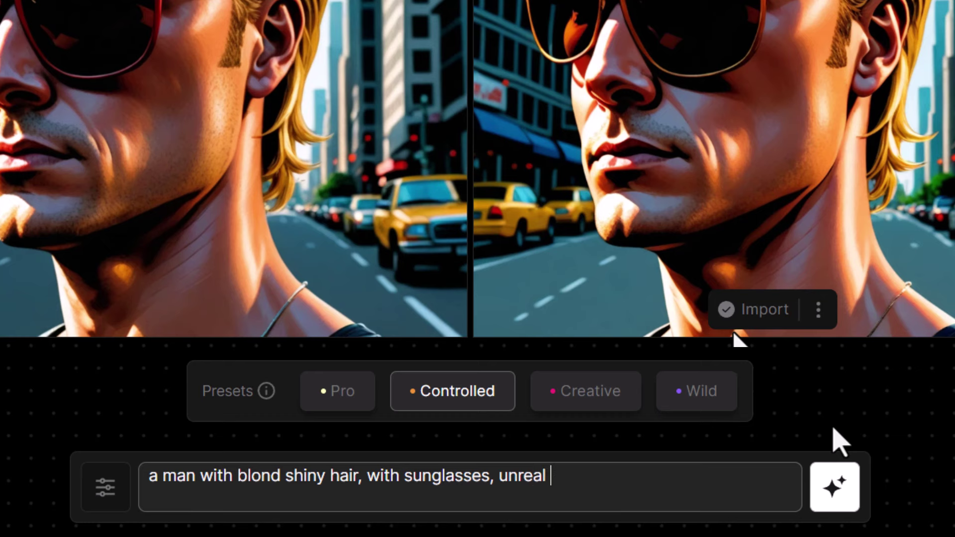
{"action": "type", "text": "engine"}
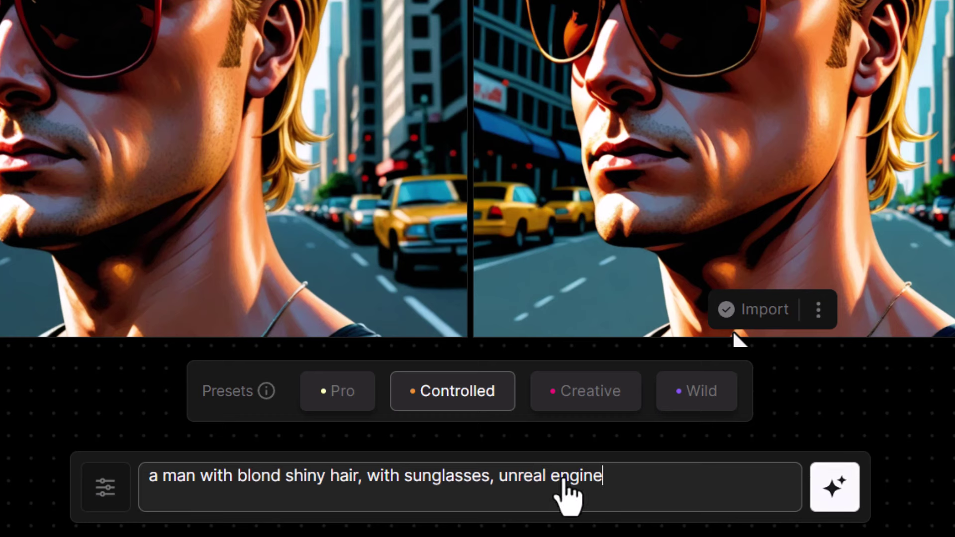
{"action": "left_click", "coordinate": [567, 400]}
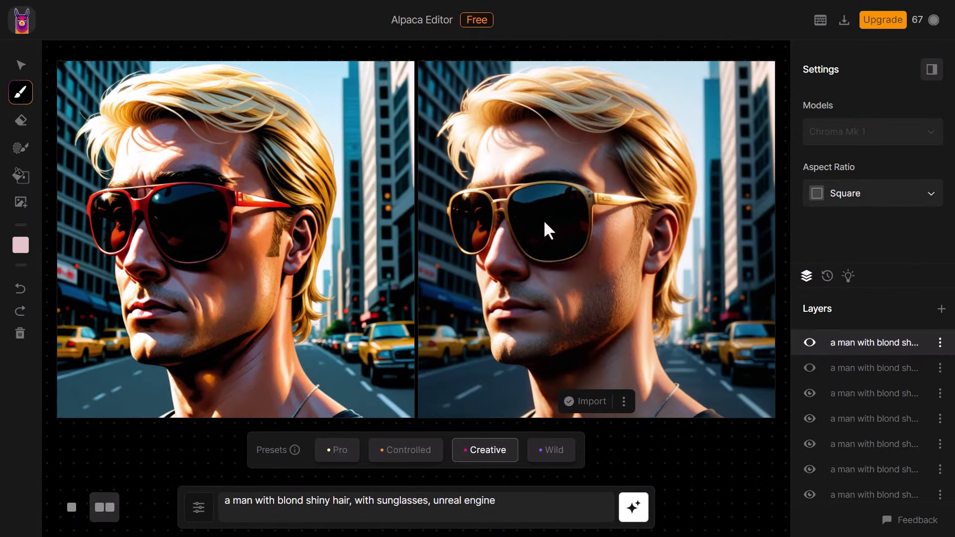
{"action": "left_click", "coordinate": [577, 405]}
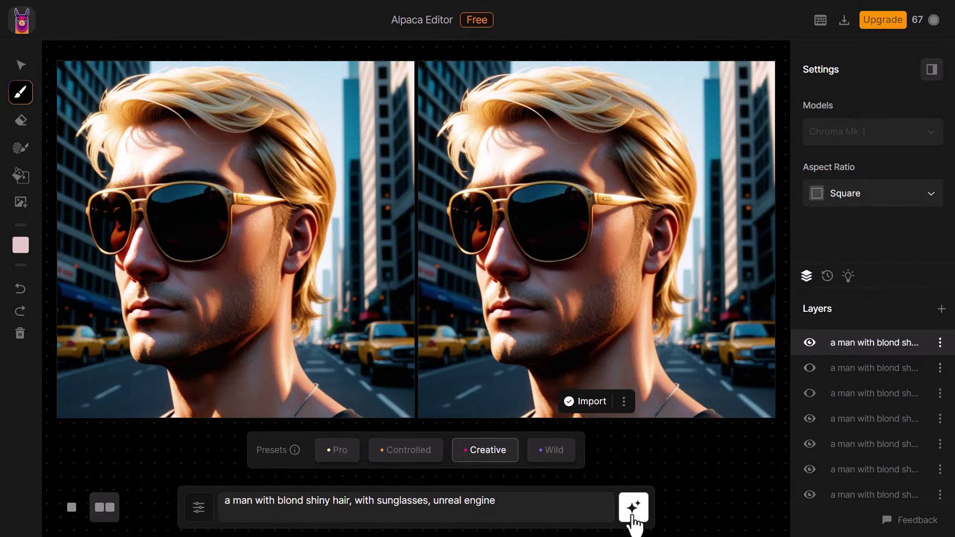
{"action": "left_click", "coordinate": [625, 517]}
{"action": "left_click", "coordinate": [586, 403]}
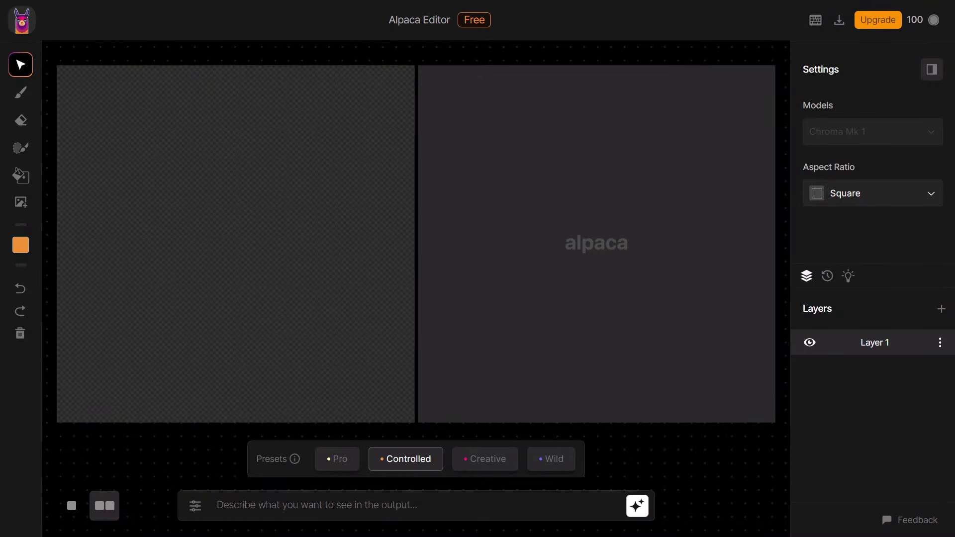
Step: Import the photo of the woman with glasses fitted to the canvas and enlarge it to fill the square
{"action": "left_click_drag", "start_coordinate": [172, 360], "coordinate": [249, 183]}
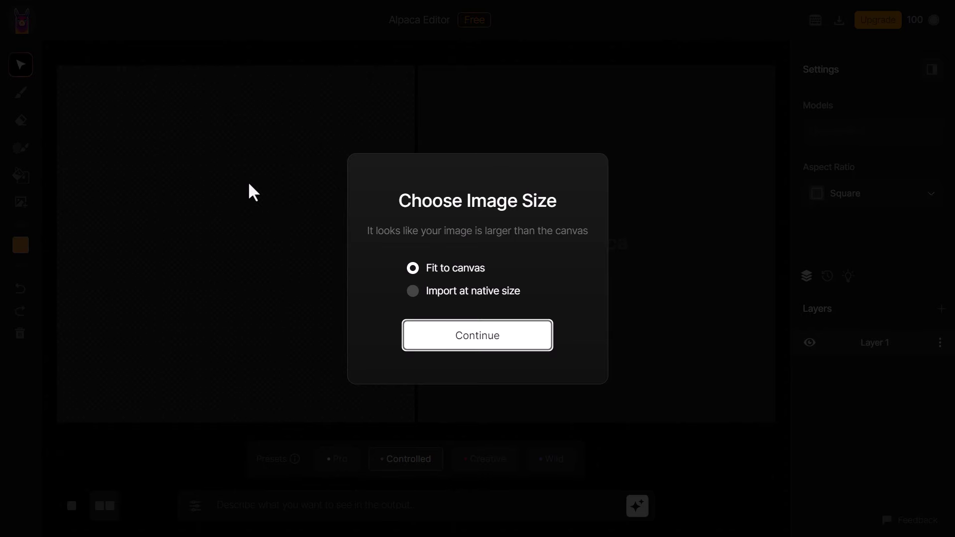
{"action": "left_click", "coordinate": [466, 336]}
{"action": "left_click_drag", "start_coordinate": [292, 67], "coordinate": [415, 67]}
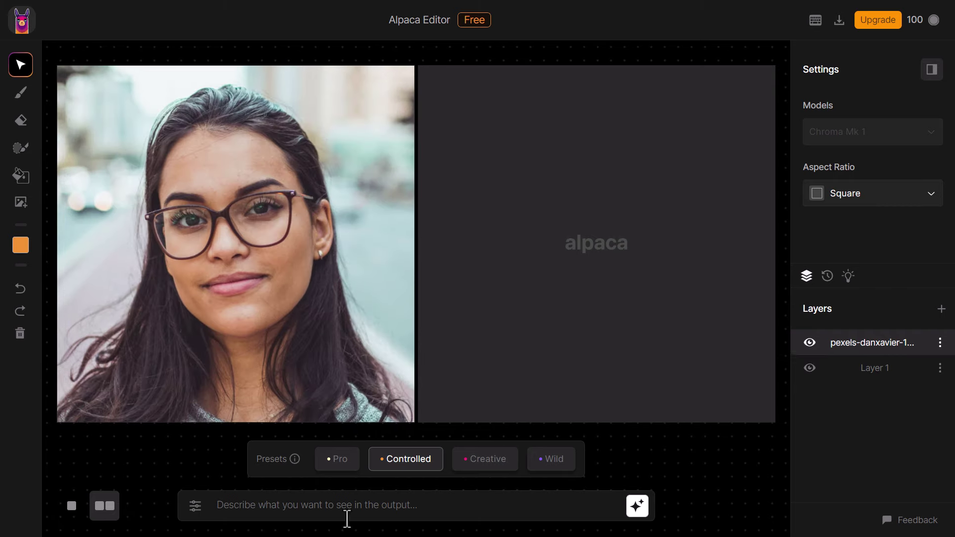
Step: Enter the prompt "a woman wearing glasses, in the city, ukiyo-e" and generate the image with the Controlled preset
{"action": "left_click", "coordinate": [368, 503]}
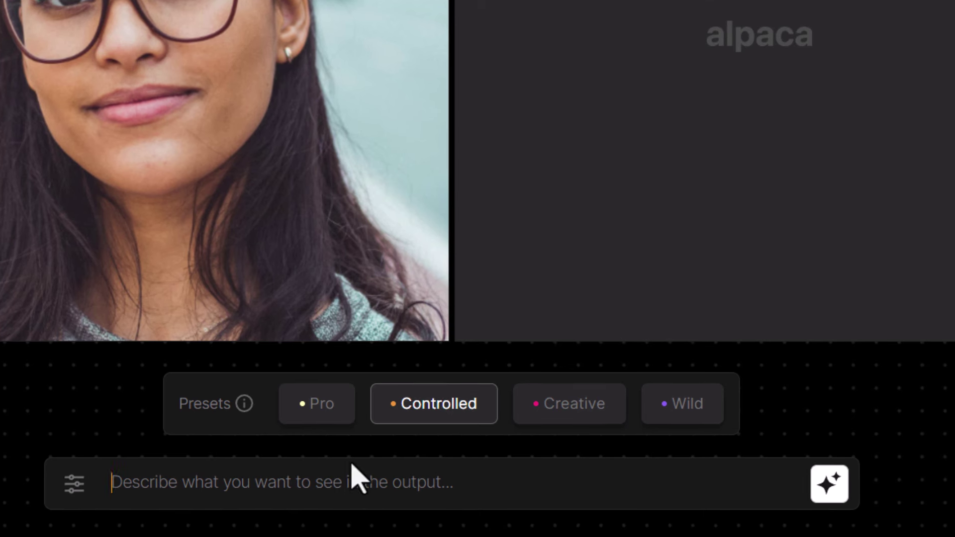
{"action": "type", "text": "a woman wearing glasses, in the city,"}
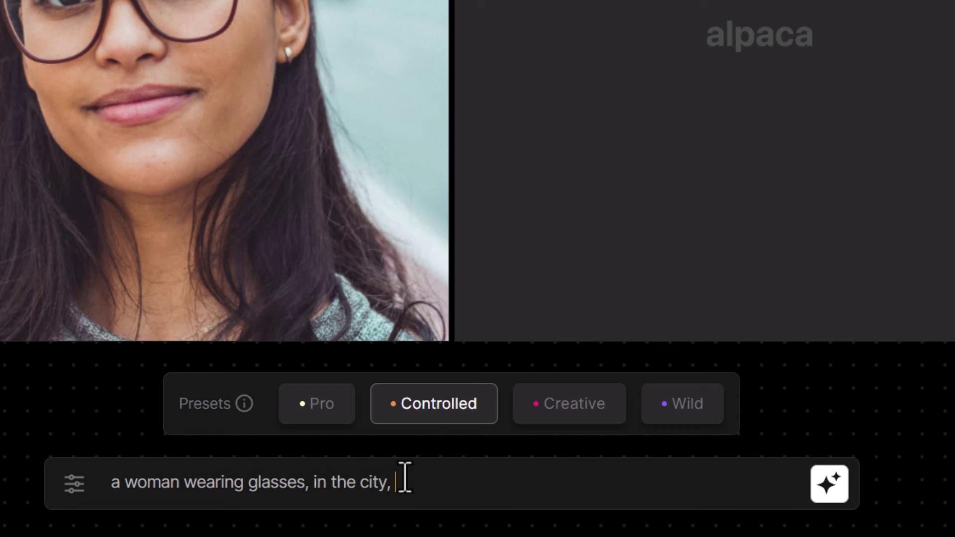
{"action": "type", "text": "yo-e"}
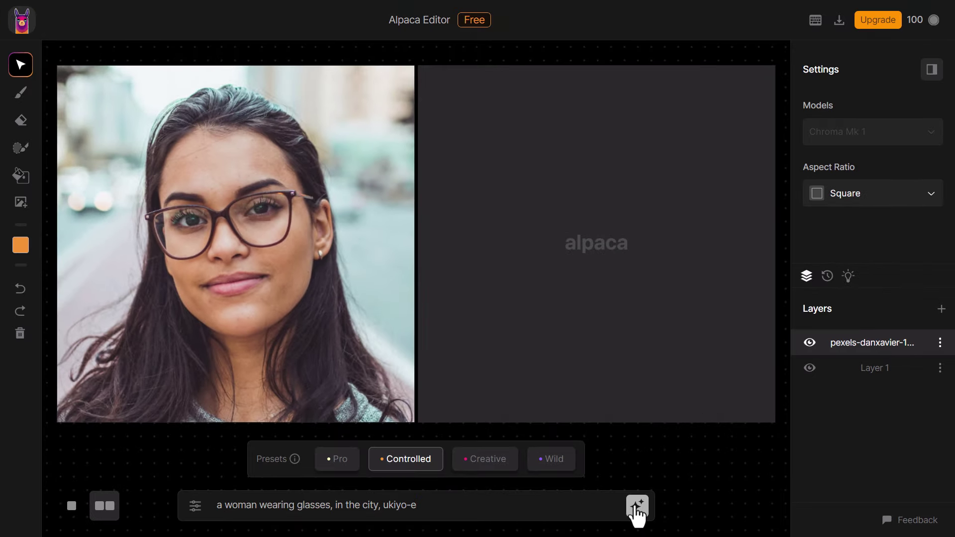
{"action": "left_click", "coordinate": [636, 507]}
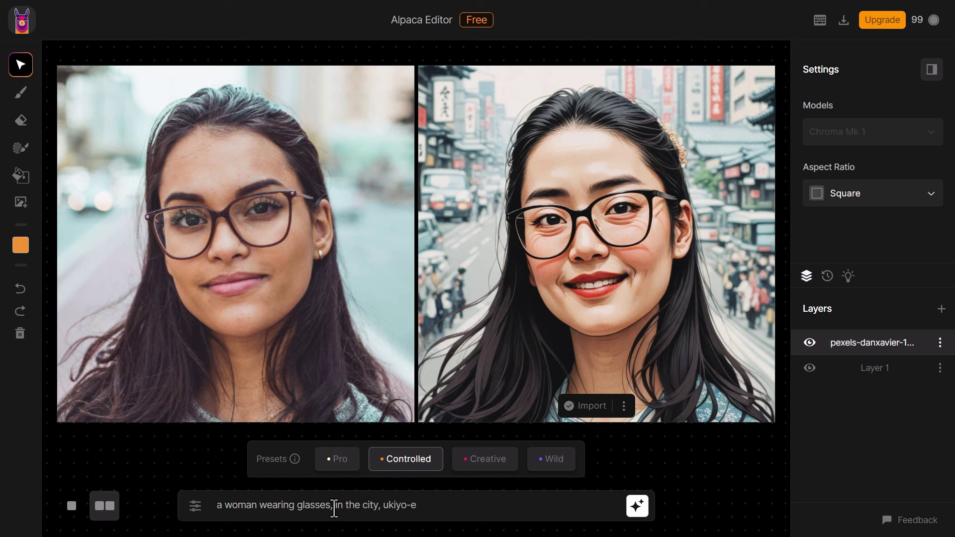
Step: Replace "ukiyo-e" in the prompt with "3d pixar movie" and generate with the Controlled preset, then again with the Creative preset
{"action": "left_click_drag", "start_coordinate": [334, 507], "coordinate": [696, 495]}
{"action": "left_click_drag", "start_coordinate": [383, 505], "coordinate": [553, 501]}
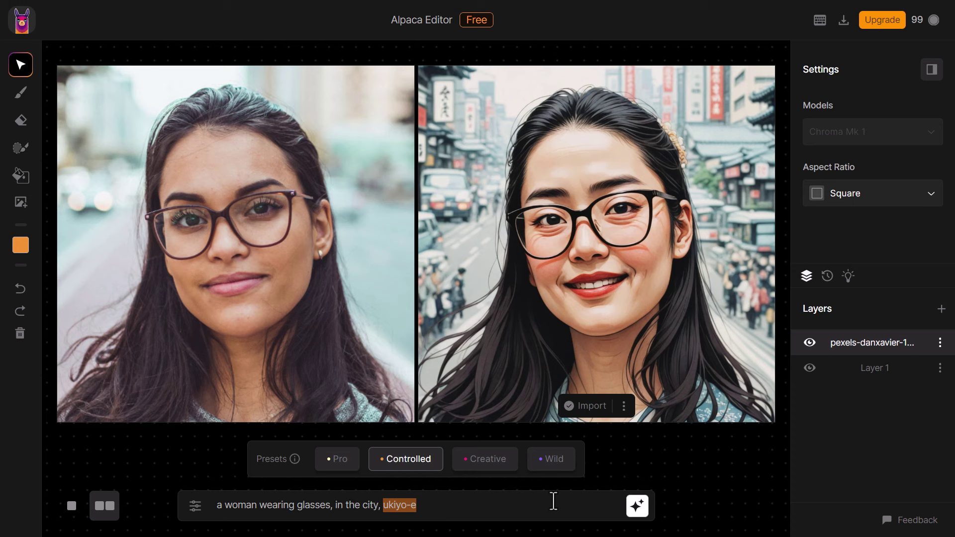
{"action": "type", "text": "3d pixar movie"}
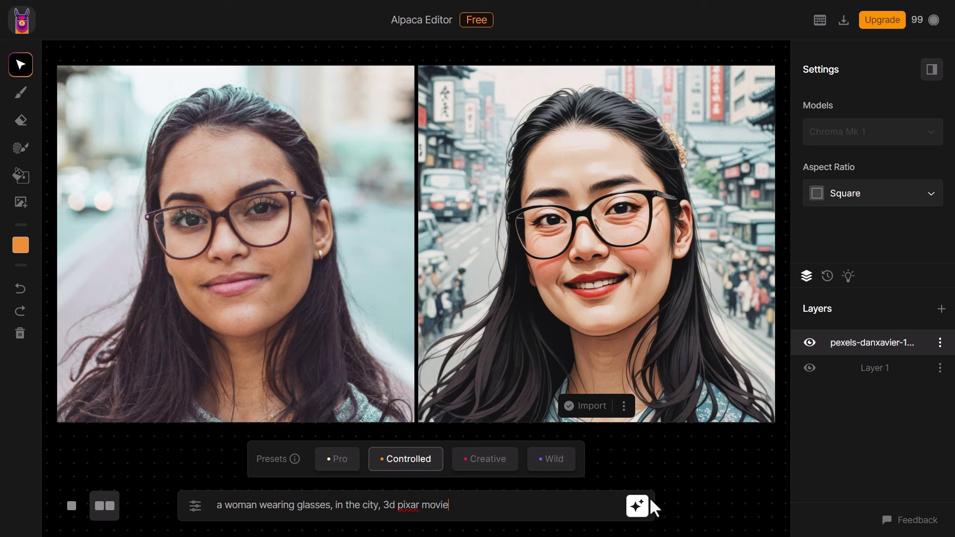
{"action": "left_click", "coordinate": [637, 505]}
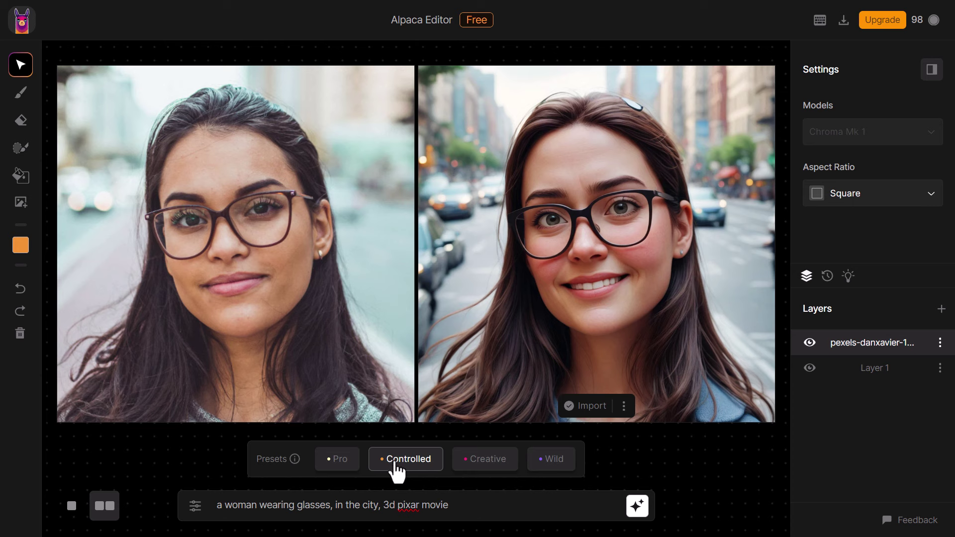
{"action": "left_click", "coordinate": [492, 467]}
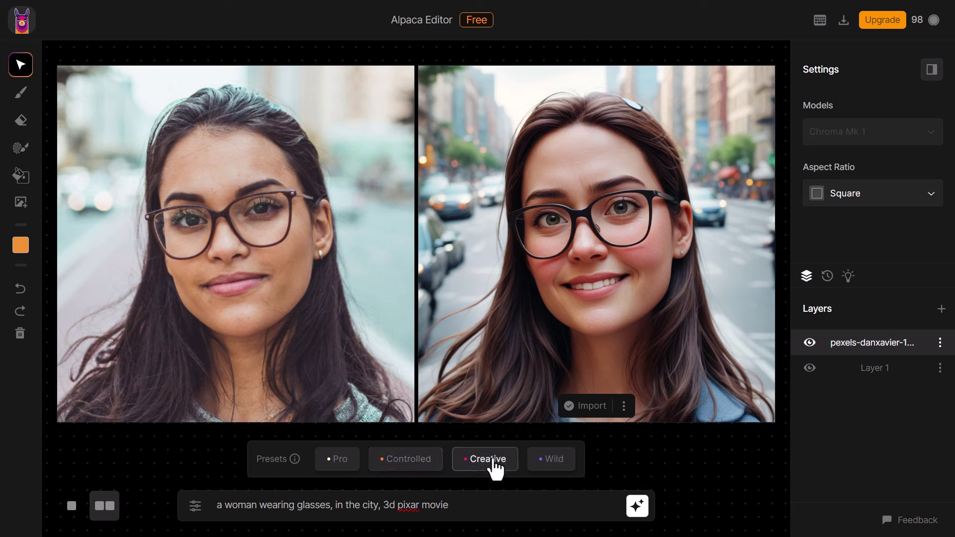
{"action": "left_click", "coordinate": [640, 506]}
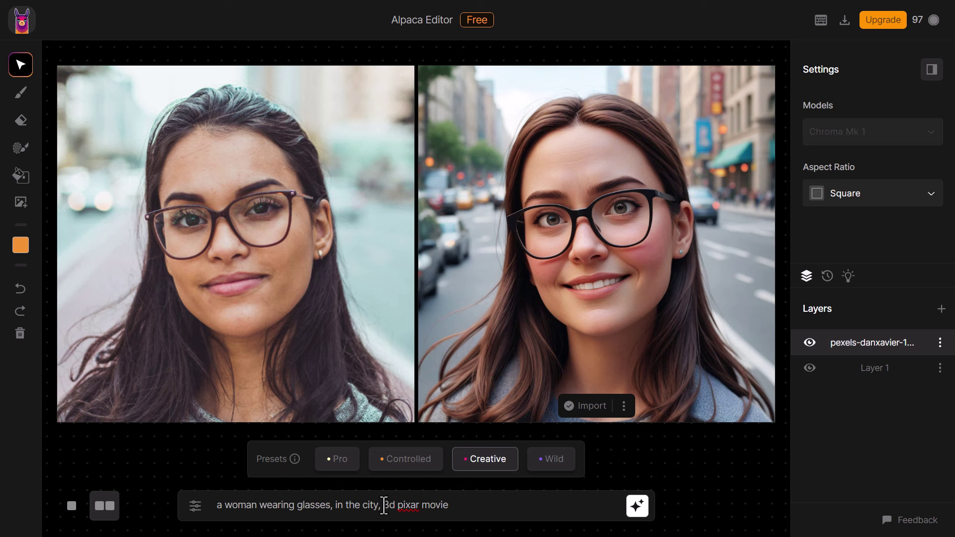
Step: Generate the portrait with the prompt ending "black and white pencil sketch", and again with the ending "watercolor painting"
{"action": "left_click_drag", "start_coordinate": [384, 505], "coordinate": [559, 512]}
{"action": "type", "text": "black and white pencil sketch"}
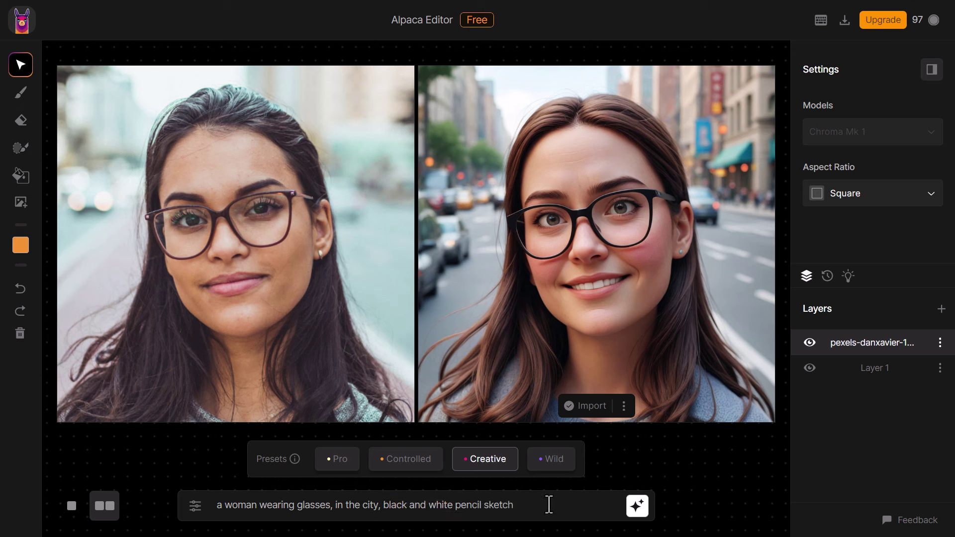
{"action": "left_click", "coordinate": [637, 505]}
{"action": "left_click_drag", "start_coordinate": [383, 504], "coordinate": [688, 509]}
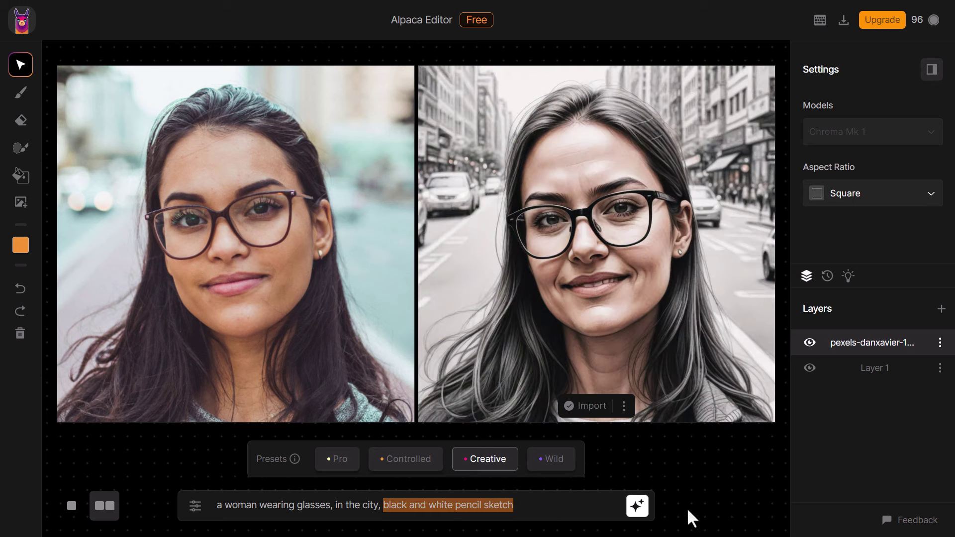
{"action": "type", "text": "watercolor painting"}
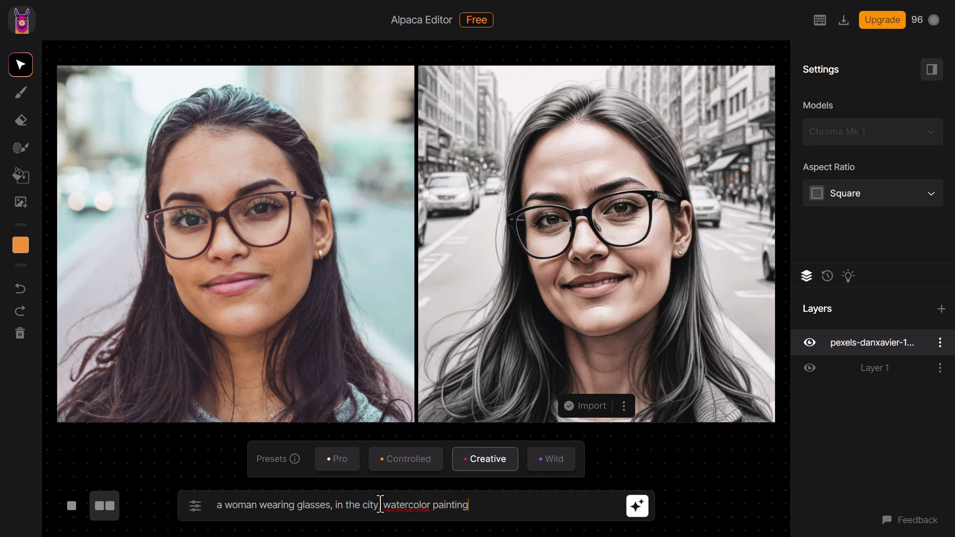
{"action": "left_click", "coordinate": [639, 513]}
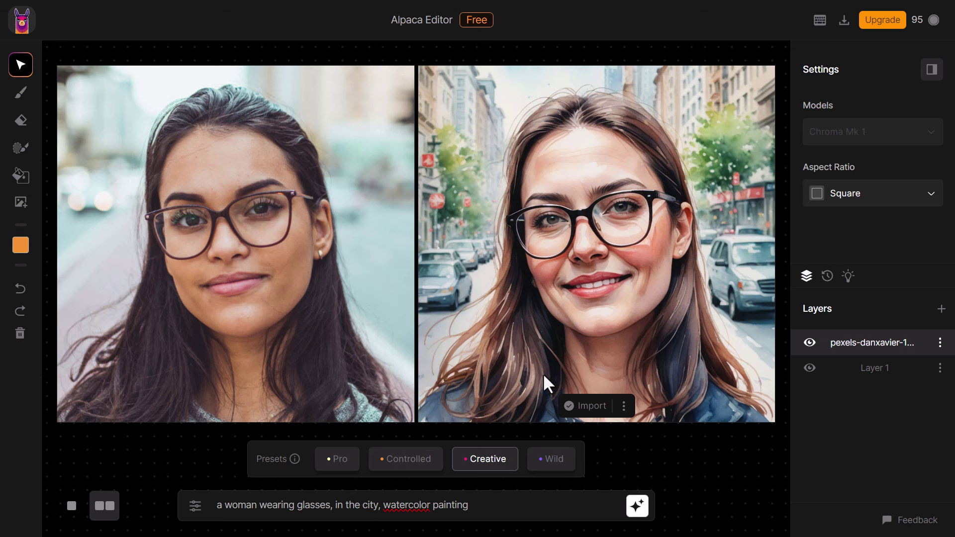
Step: Delete the woman's photo layer, generate "a cute cat, pixar character", and import the result onto the canvas
{"action": "left_click", "coordinate": [20, 334]}
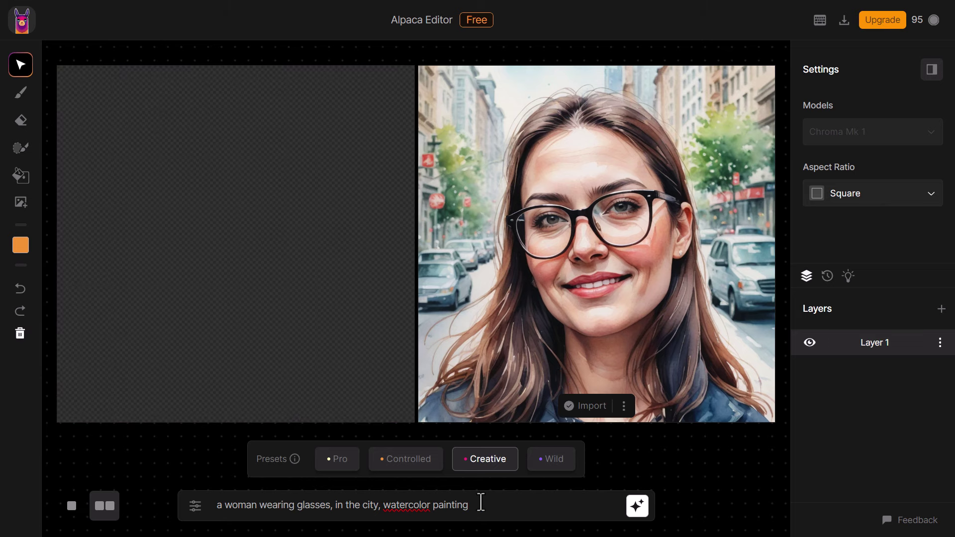
{"action": "left_click_drag", "start_coordinate": [481, 502], "coordinate": [55, 485]}
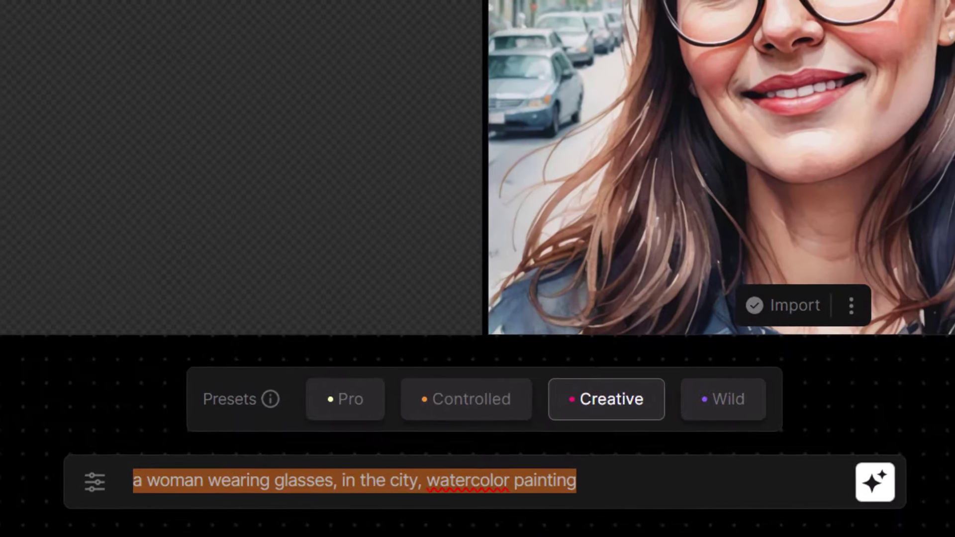
{"action": "type", "text": "a cute cat, pixar character"}
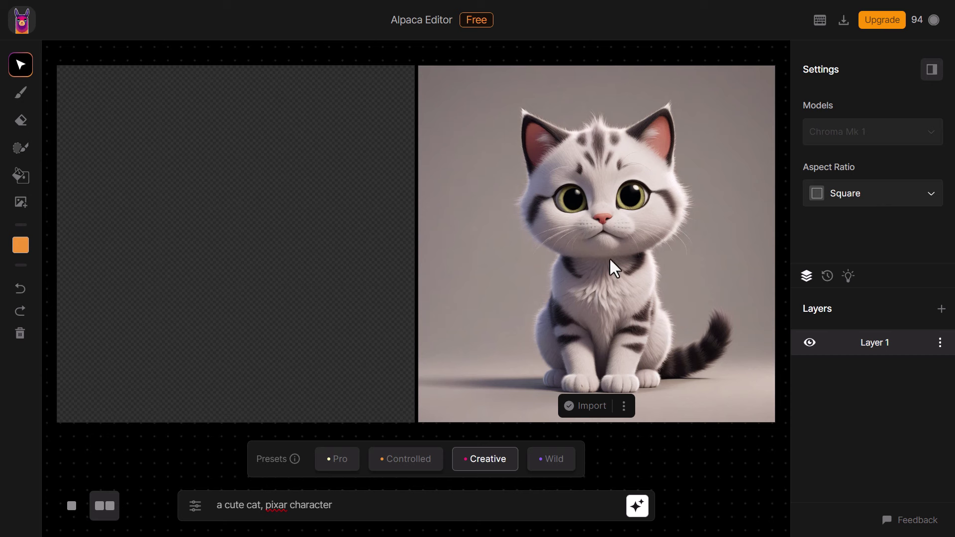
{"action": "left_click", "coordinate": [595, 409]}
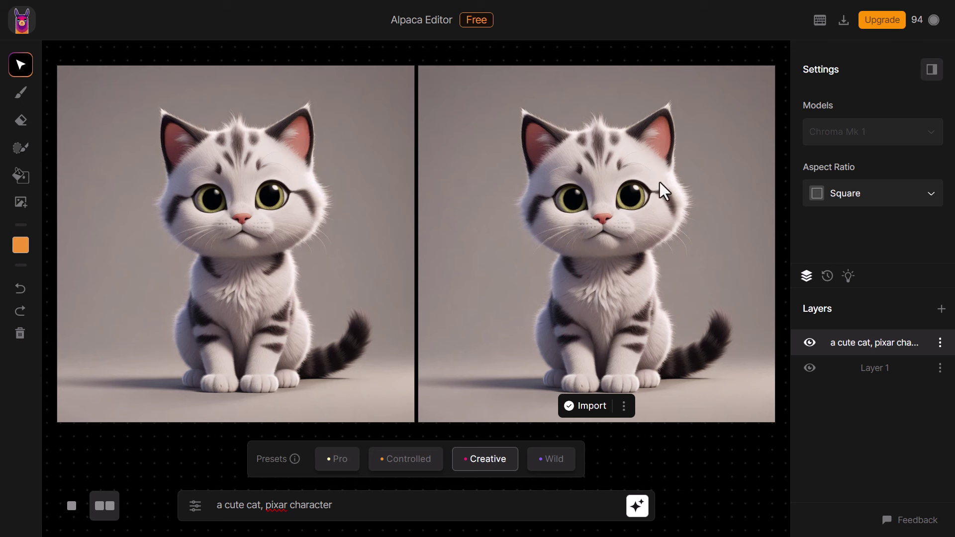
Step: Add ", gray fur" to the cat prompt and generate it with the Controlled preset, then with the Creative preset
{"action": "left_click", "coordinate": [407, 463]}
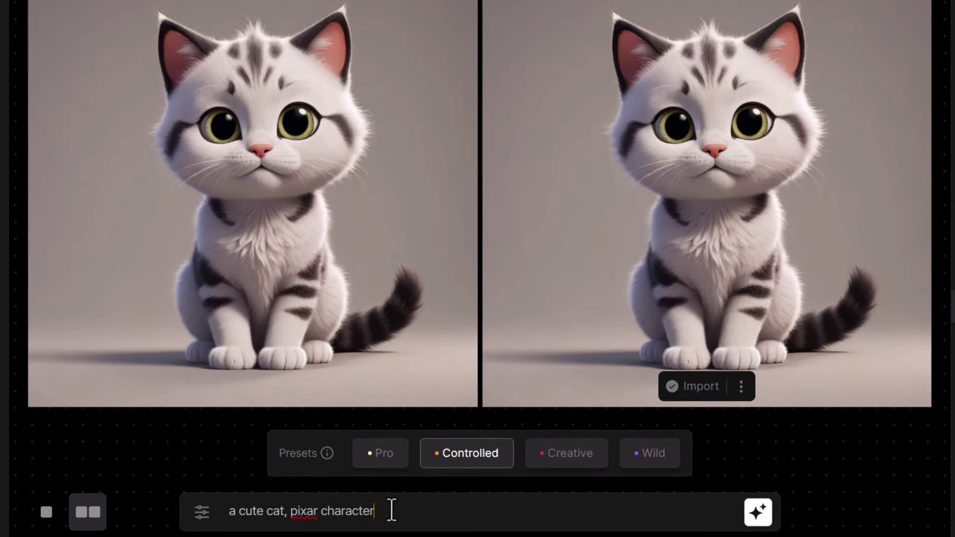
{"action": "type", "text": ", gray fur"}
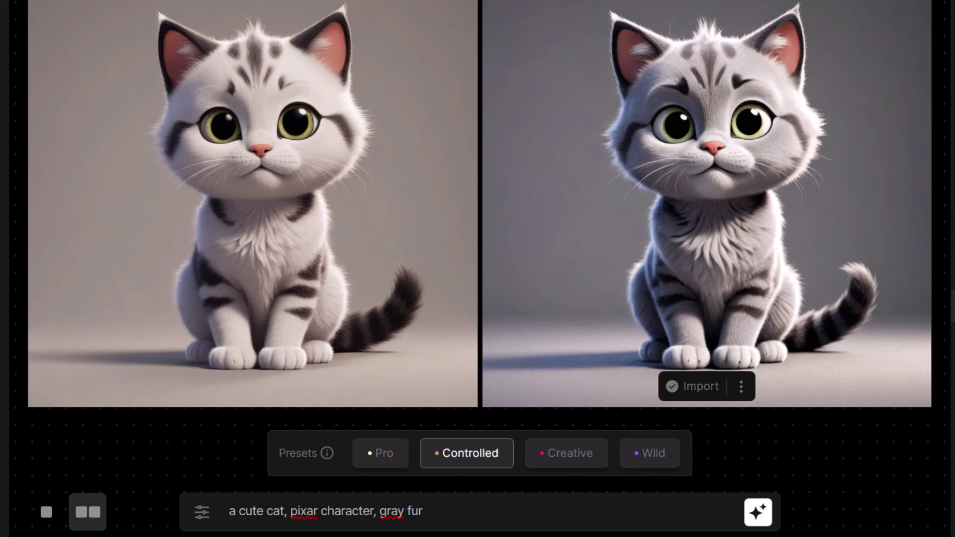
{"action": "left_click", "coordinate": [570, 468]}
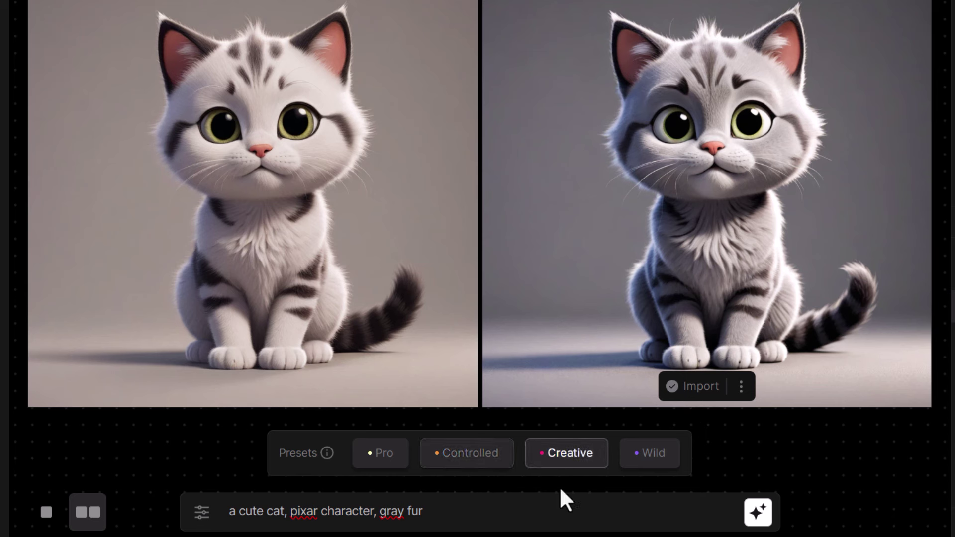
{"action": "left_click", "coordinate": [756, 514]}
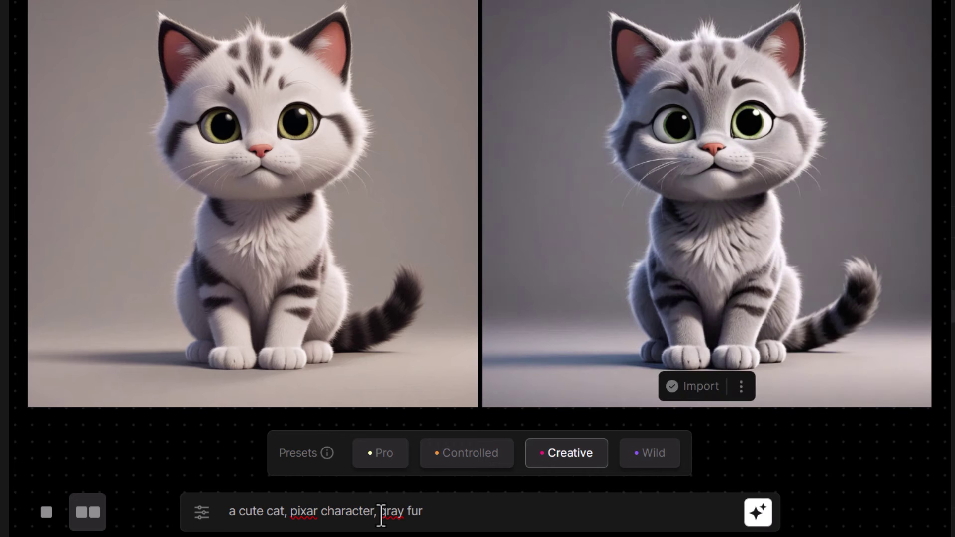
Step: Change "gray" to "black" in the prompt and generate with the Creative preset, then with the Wild preset
{"action": "left_click_drag", "start_coordinate": [381, 512], "coordinate": [400, 511]}
{"action": "type", "text": "black"}
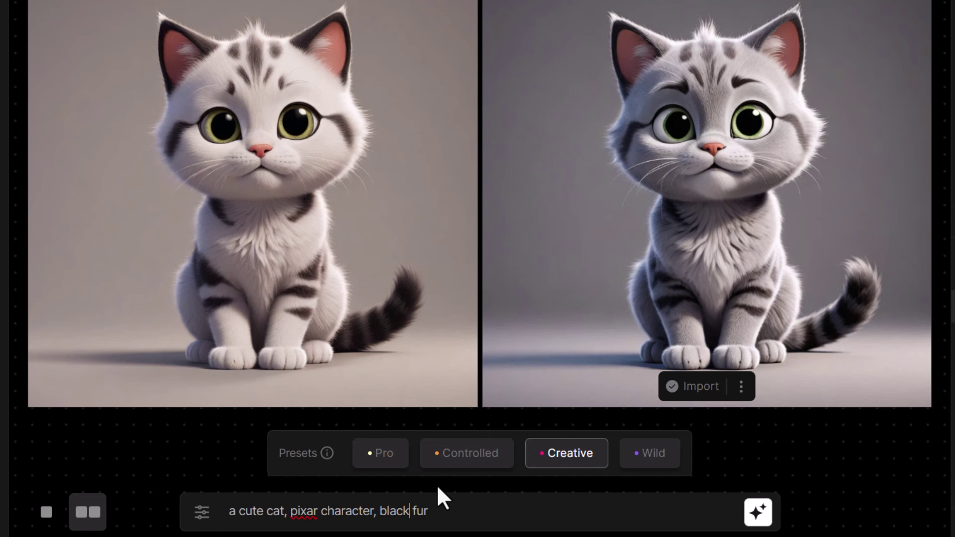
{"action": "left_click", "coordinate": [750, 519]}
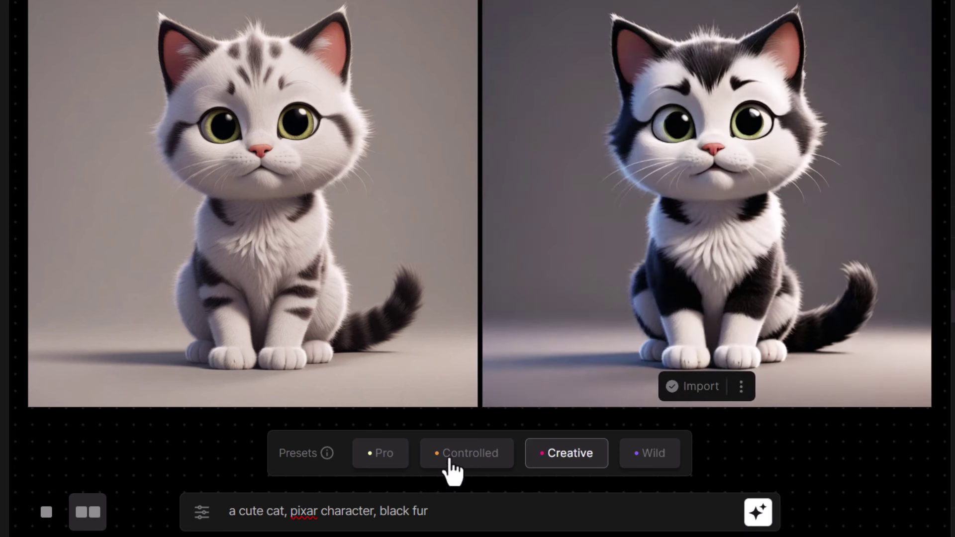
{"action": "left_click", "coordinate": [654, 462]}
{"action": "left_click", "coordinate": [752, 520]}
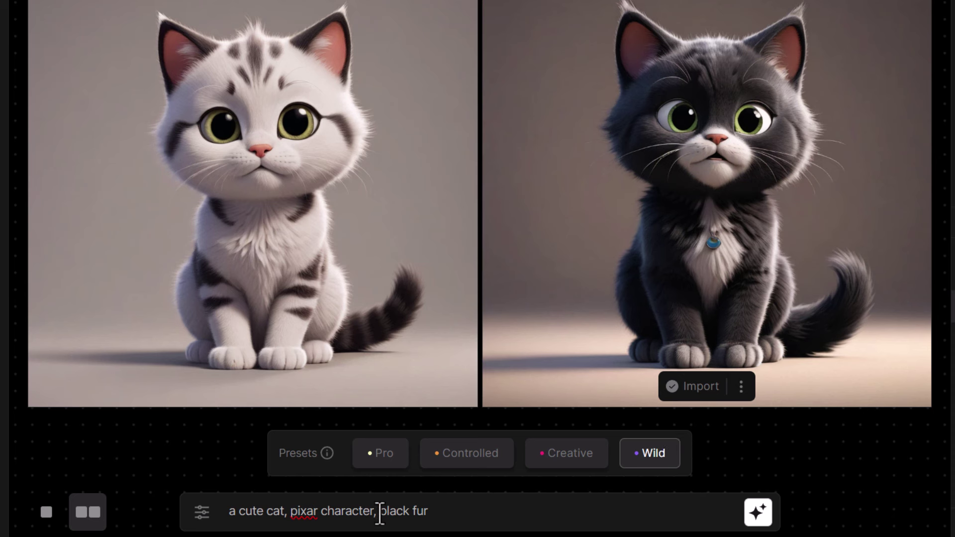
Step: With the Creative preset, generate "a cute baby tiger cub, pixar character, tiger", and then generate "a cute puppy, pixar character,"
{"action": "left_click", "coordinate": [572, 466]}
{"action": "left_click_drag", "start_coordinate": [380, 511], "coordinate": [868, 519]}
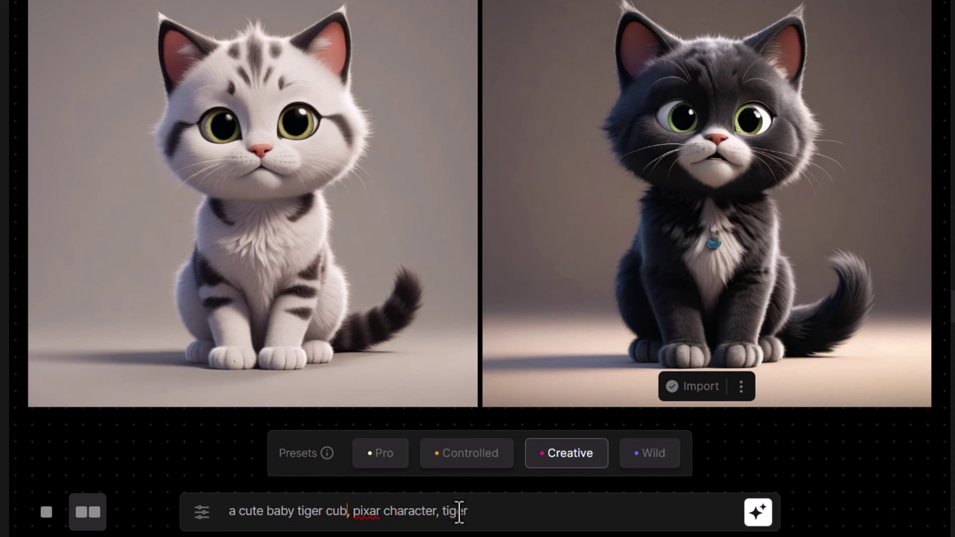
{"action": "left_click", "coordinate": [759, 513]}
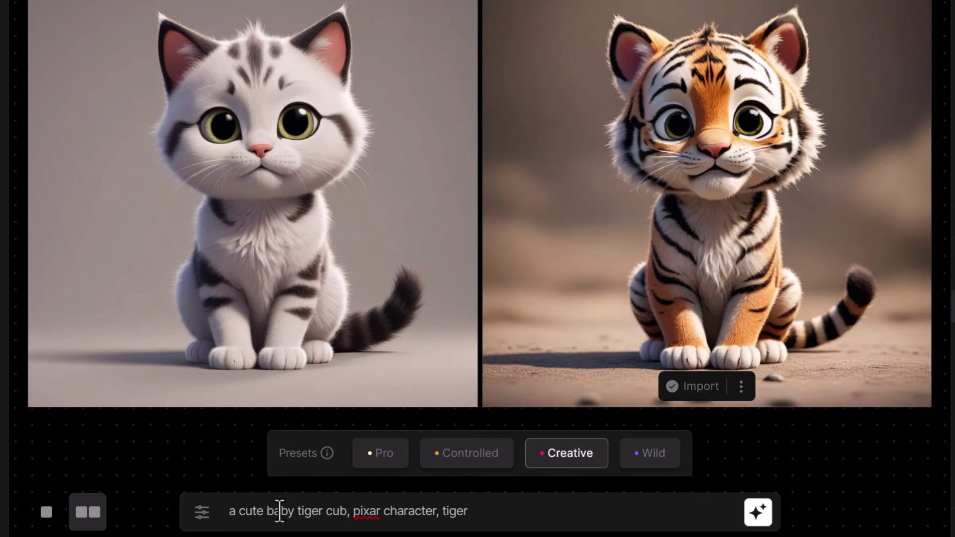
{"action": "left_click_drag", "start_coordinate": [267, 512], "coordinate": [332, 504]}
{"action": "type", "text": "puppy"}
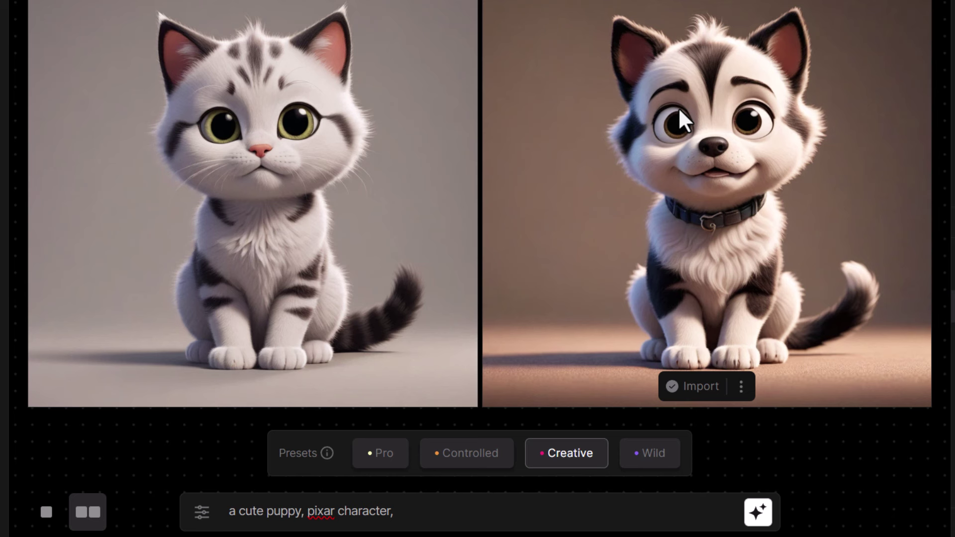
Step: Change the prompt to "a cute lion, pixar character, puffy mane" and generate the image
{"action": "double_click", "coordinate": [297, 511]}
{"action": "type", "text": "lion"}
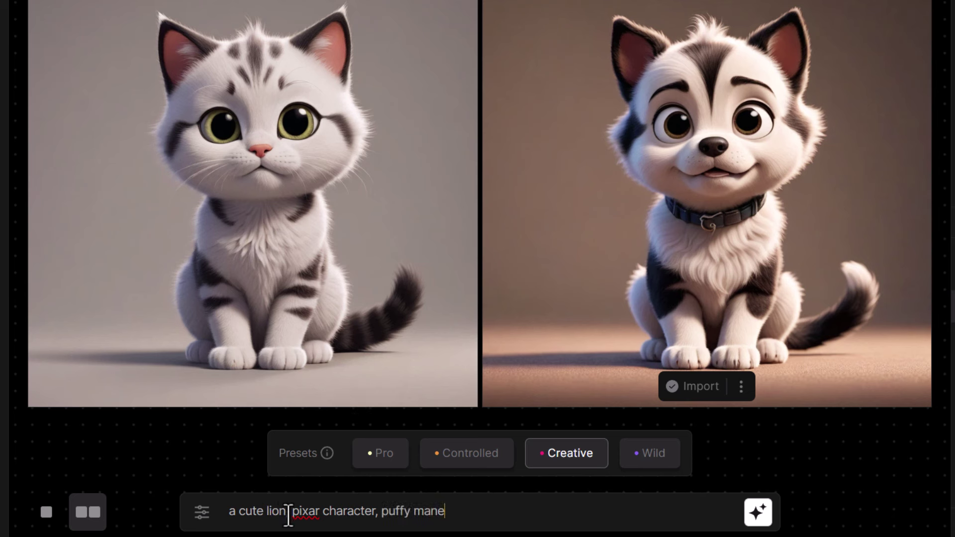
{"action": "left_click", "coordinate": [288, 515]}
{"action": "type", "text": ","}
{"action": "left_click", "coordinate": [758, 518]}
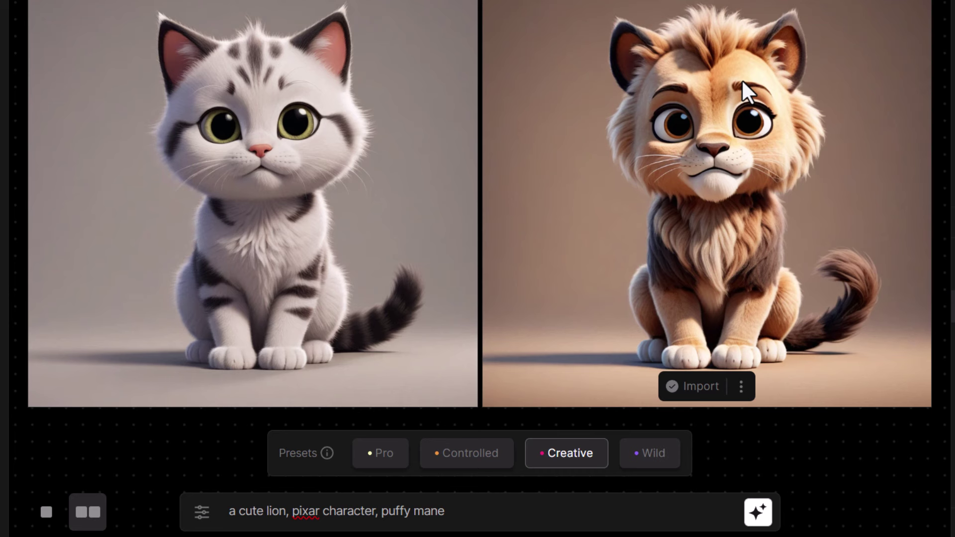
Step: Import the generated lion and regenerate it, repeating the import and generation to refine the result
{"action": "left_click", "coordinate": [669, 389]}
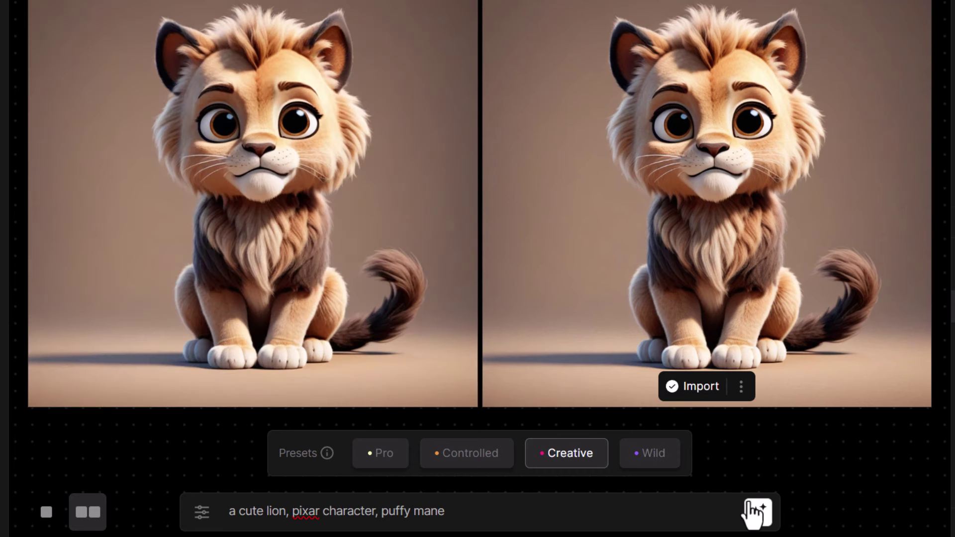
{"action": "left_click", "coordinate": [768, 516]}
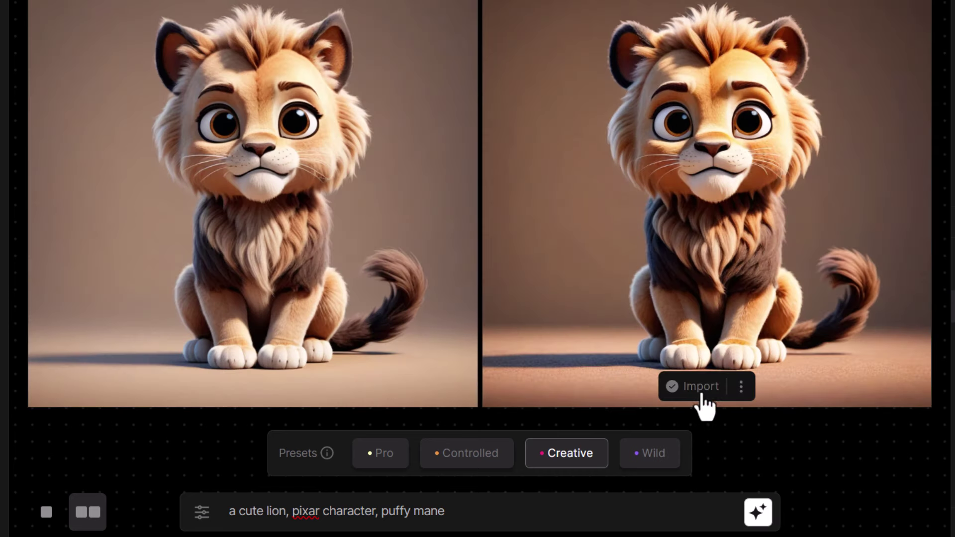
{"action": "left_click", "coordinate": [698, 393]}
{"action": "left_click", "coordinate": [759, 514]}
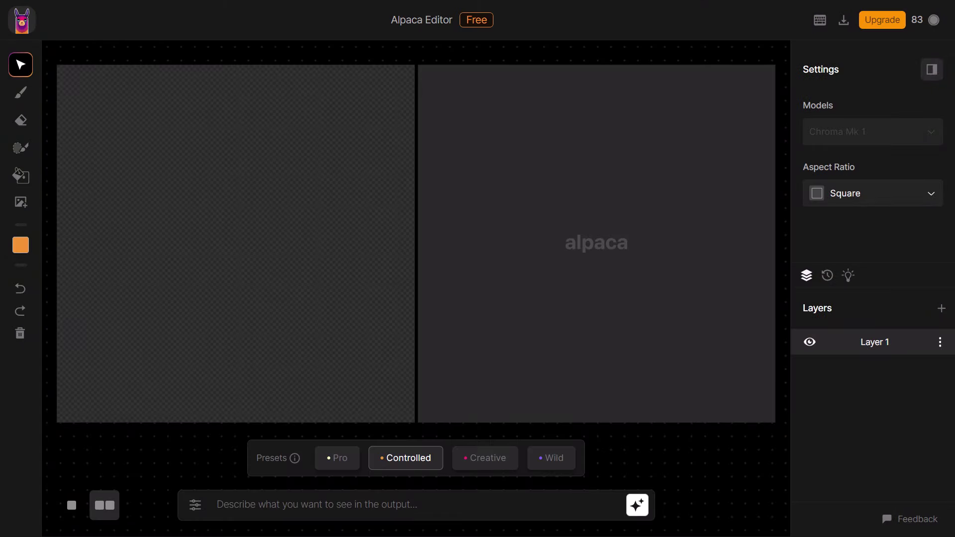
Step: Import the kitchen photo with the potted plants fitted to the canvas, enlarge it slightly, and shift it to the left
{"action": "left_click_drag", "start_coordinate": [0, 122], "coordinate": [284, 216]}
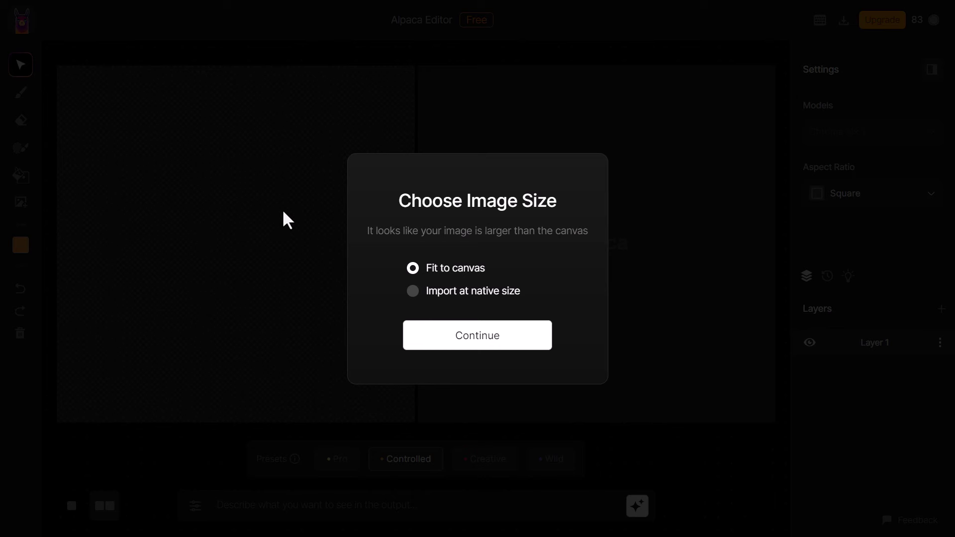
{"action": "left_click", "coordinate": [512, 346]}
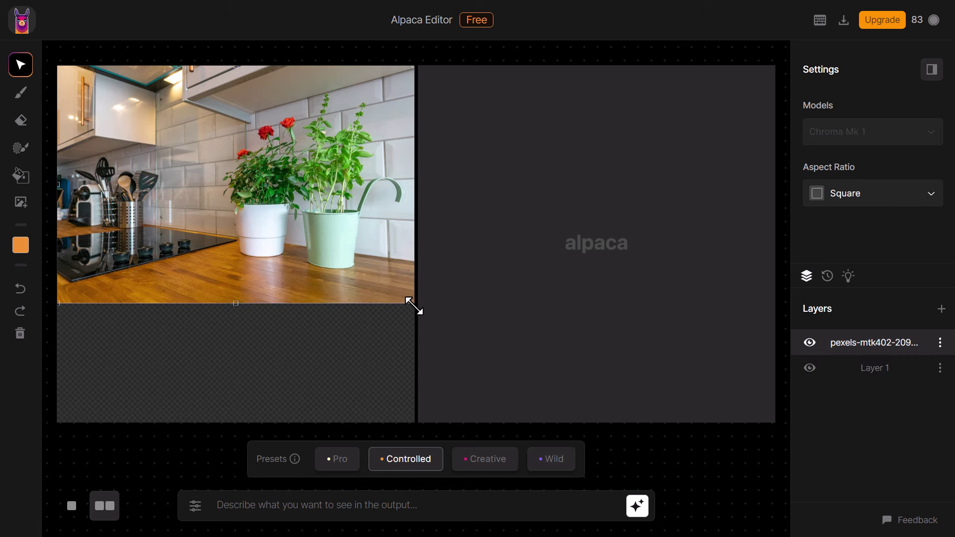
{"action": "left_click_drag", "start_coordinate": [413, 306], "coordinate": [446, 346]}
{"action": "left_click_drag", "start_coordinate": [334, 249], "coordinate": [310, 254]}
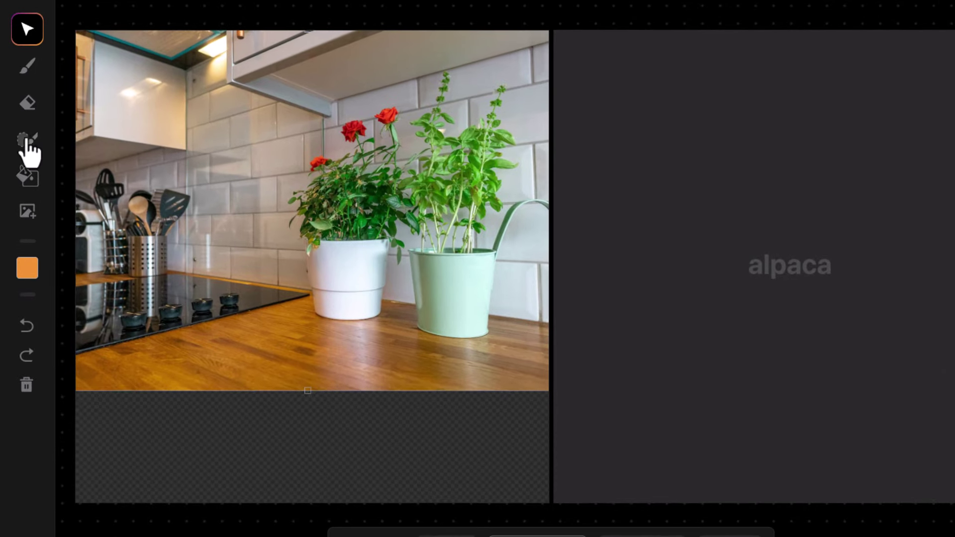
Step: Enlarge the mask brush and mask the whole empty strip of canvas below the kitchen photo
{"action": "left_click", "coordinate": [20, 148]}
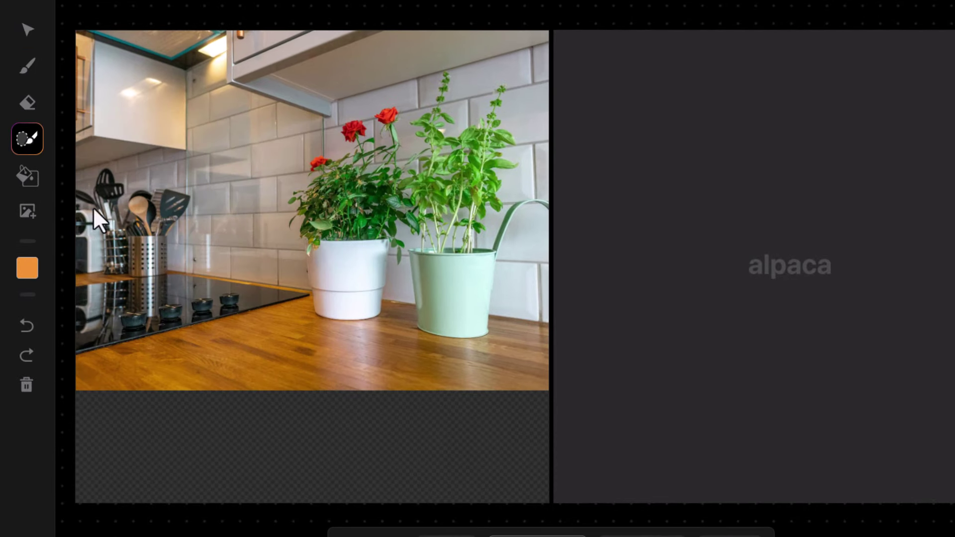
{"action": "key", "text": "bracketright"}
{"action": "key", "text": "bracketright"}
{"action": "key", "text": "bracketright"}
{"action": "key", "text": "bracketright"}
{"action": "key", "text": "bracketright"}
{"action": "key", "text": "bracketright"}
{"action": "key", "text": "bracketright"}
{"action": "key", "text": "bracketright"}
{"action": "key", "text": "bracketright"}
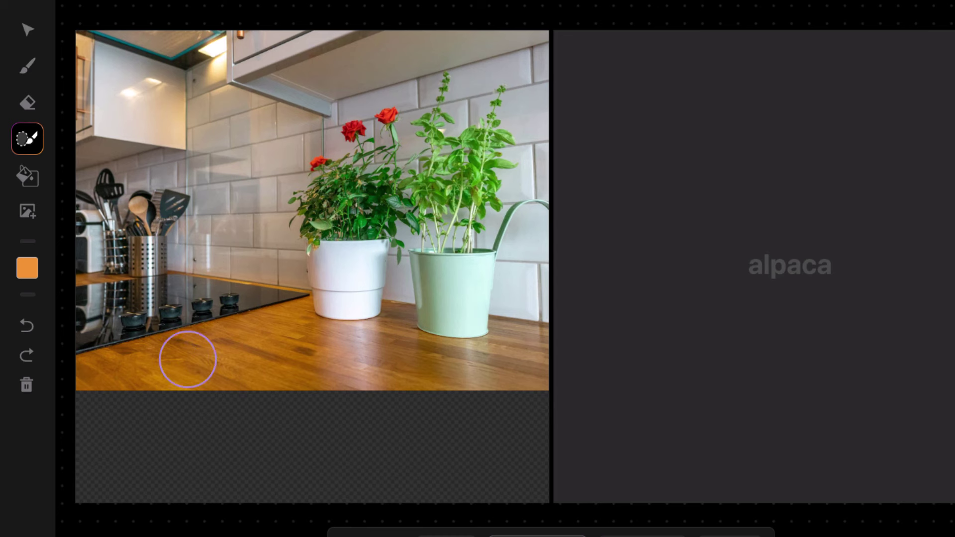
{"action": "key", "text": "bracketright"}
{"action": "key", "text": "bracketright"}
{"action": "key", "text": "bracketright"}
{"action": "key", "text": "bracketright"}
{"action": "key", "text": "bracketright"}
{"action": "key", "text": "bracketright"}
{"action": "key", "text": "bracketright"}
{"action": "key", "text": "bracketright"}
{"action": "key", "text": "bracketright"}
{"action": "key", "text": "bracketright"}
{"action": "mouse_move", "coordinate": [498, 450]}
{"action": "left_mouse_down"}
{"action": "mouse_move", "coordinate": [520, 452]}
{"action": "mouse_move", "coordinate": [66, 453]}
{"action": "left_mouse_up"}
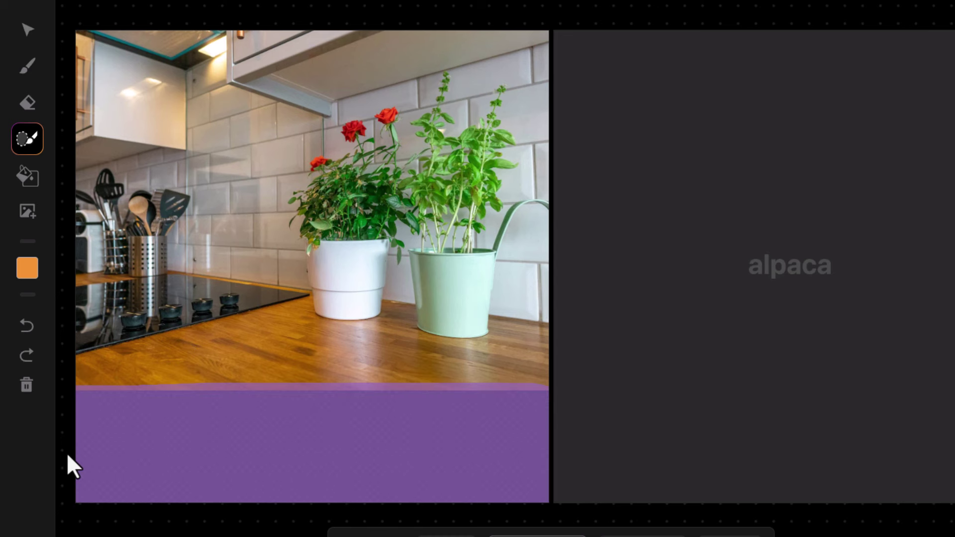
Step: Extend the mask with a smaller brush over the wooden countertop, up to the stove and the bases of the pots
{"action": "key", "text": "bracketleft"}
{"action": "key", "text": "bracketleft"}
{"action": "key", "text": "bracketleft"}
{"action": "key", "text": "bracketleft"}
{"action": "key", "text": "bracketleft"}
{"action": "key", "text": "bracketleft"}
{"action": "key", "text": "bracketleft"}
{"action": "key", "text": "bracketleft"}
{"action": "key", "text": "bracketleft"}
{"action": "key", "text": "bracketleft"}
{"action": "key", "text": "bracketleft"}
{"action": "key", "text": "bracketleft"}
{"action": "mouse_move", "coordinate": [530, 363]}
{"action": "left_mouse_down"}
{"action": "mouse_move", "coordinate": [533, 388]}
{"action": "mouse_move", "coordinate": [518, 345]}
{"action": "mouse_move", "coordinate": [465, 373]}
{"action": "mouse_move", "coordinate": [403, 347]}
{"action": "mouse_move", "coordinate": [401, 374]}
{"action": "mouse_move", "coordinate": [319, 356]}
{"action": "mouse_move", "coordinate": [309, 341]}
{"action": "mouse_move", "coordinate": [69, 328]}
{"action": "left_mouse_up"}
{"action": "scroll", "coordinate": [522, 528], "scroll_direction": "down", "scroll_amount": 3}
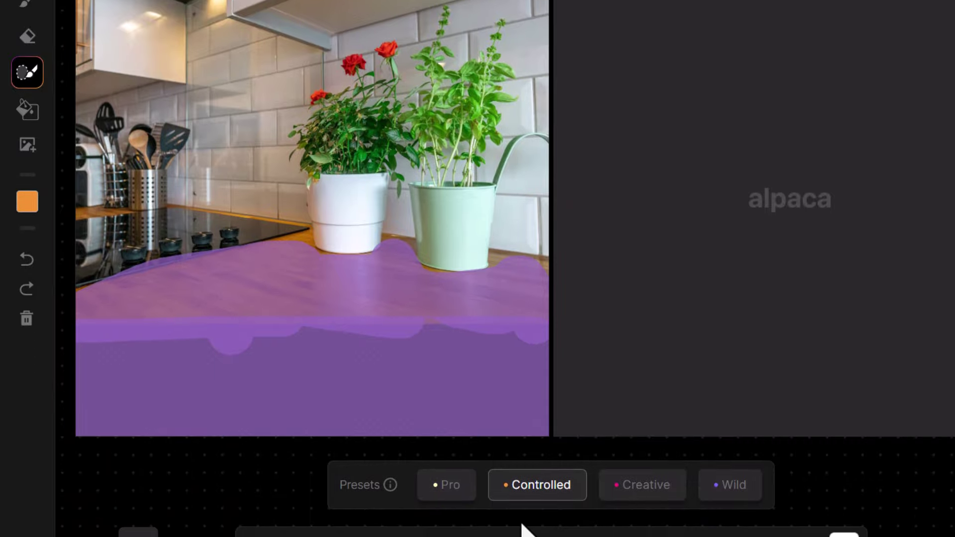
Step: Generate the masked area from the prompt "kitchen counter top, woodgrain" and import the result
{"action": "left_click", "coordinate": [520, 482]}
{"action": "type", "text": "kitchen counter top, woodgrain"}
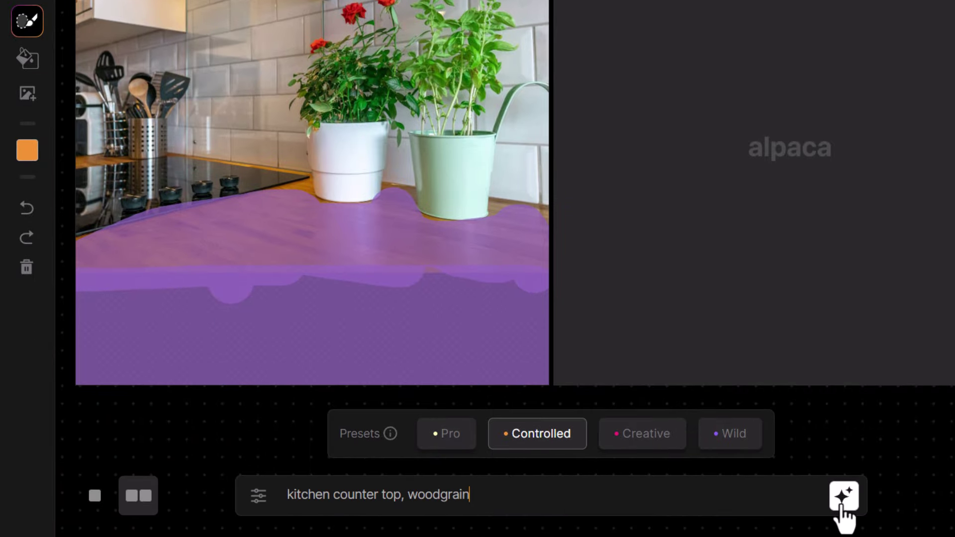
{"action": "left_click", "coordinate": [842, 507]}
{"action": "scroll", "coordinate": [796, 299], "scroll_direction": "up", "scroll_amount": 2}
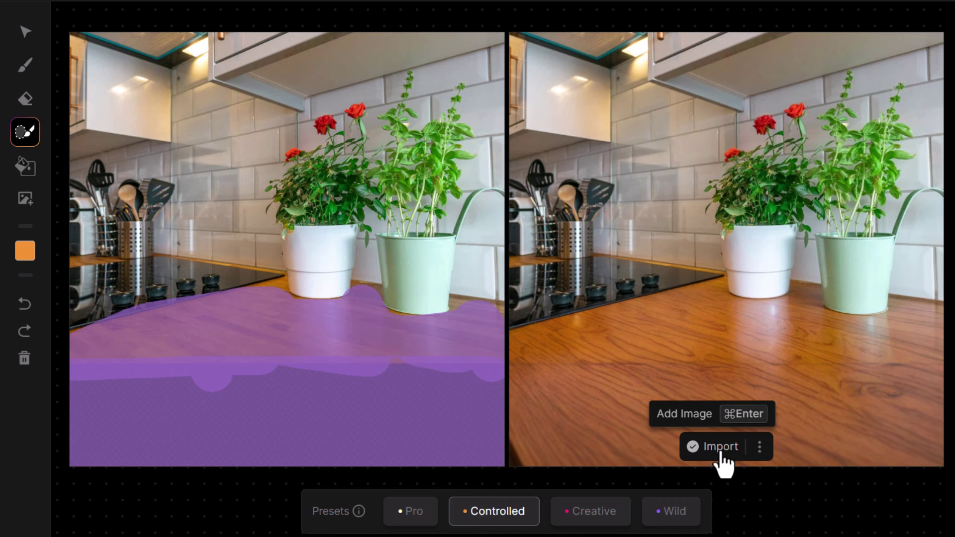
{"action": "left_click", "coordinate": [721, 431]}
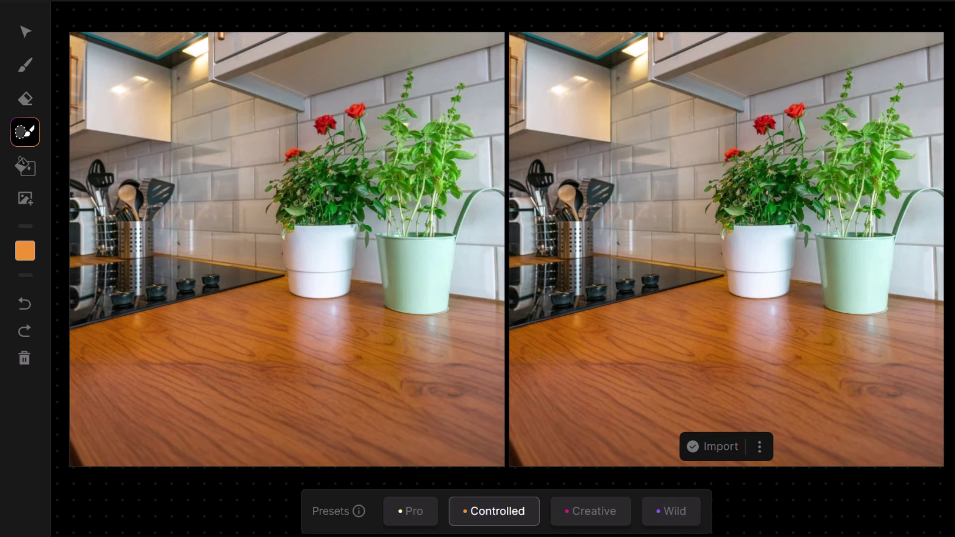
Step: Import the teapot and teacup image, scale it down to about three quarters, and place it on the counter in front of the pots
{"action": "left_click_drag", "start_coordinate": [32, 117], "coordinate": [385, 297]}
{"action": "left_click", "coordinate": [571, 369]}
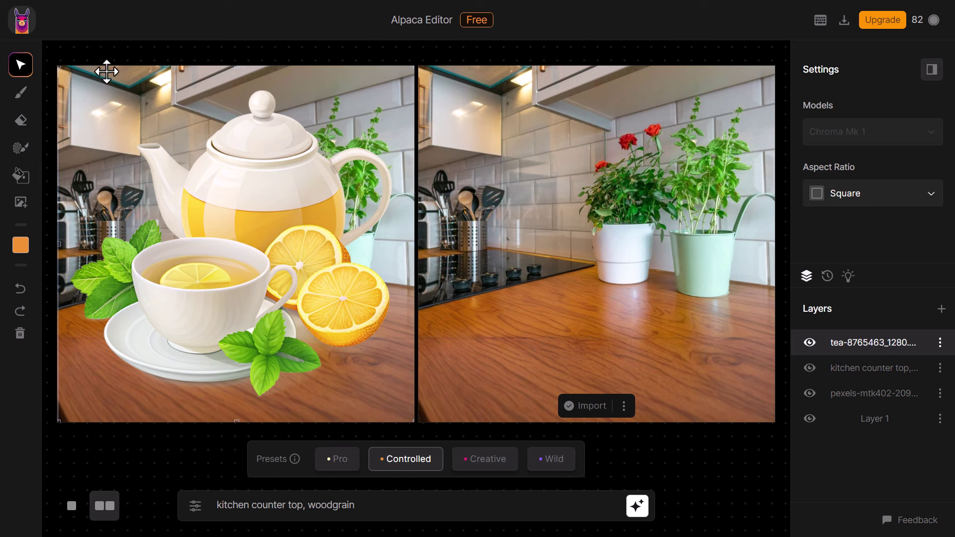
{"action": "left_click_drag", "start_coordinate": [56, 64], "coordinate": [193, 201]}
{"action": "left_click_drag", "start_coordinate": [372, 297], "coordinate": [375, 282]}
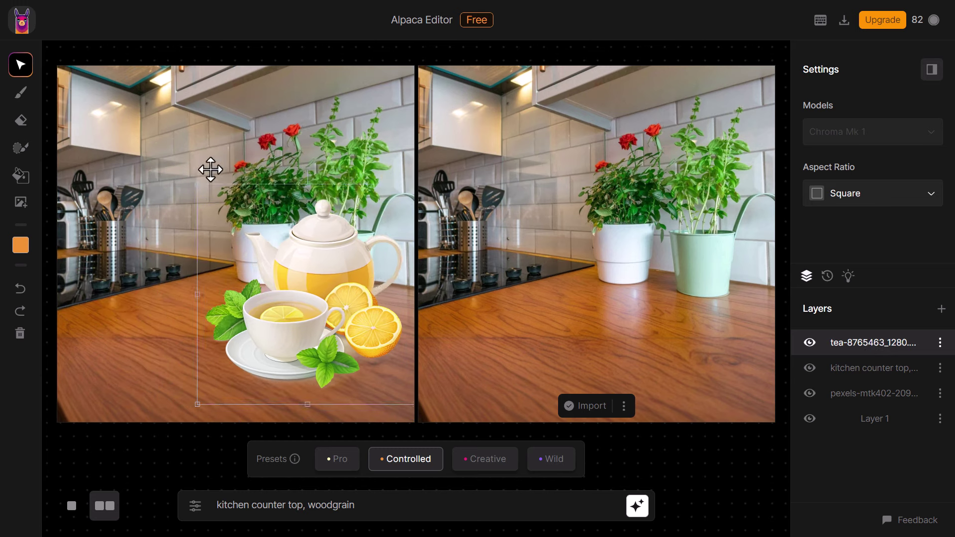
{"action": "left_click_drag", "start_coordinate": [198, 184], "coordinate": [227, 216]}
{"action": "left_click_drag", "start_coordinate": [358, 305], "coordinate": [331, 309]}
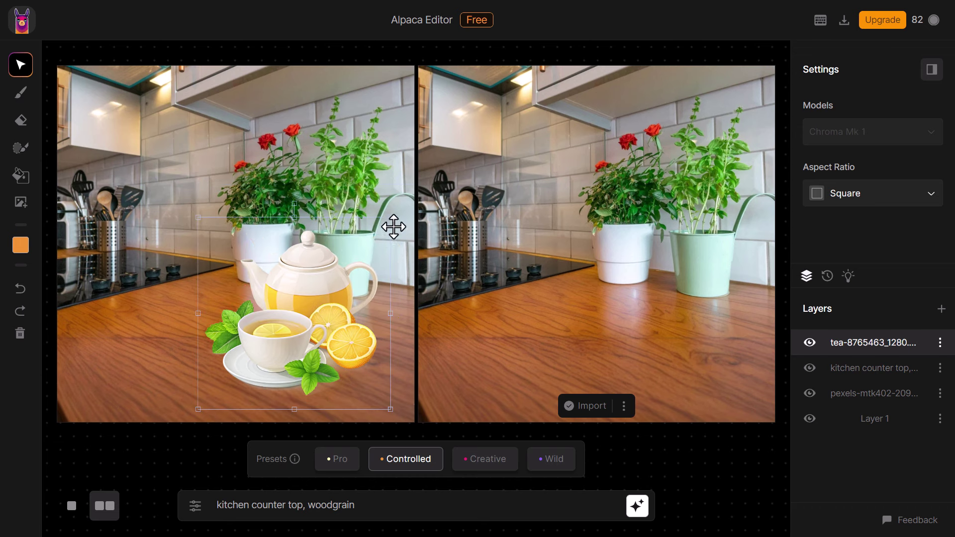
{"action": "left_click_drag", "start_coordinate": [390, 218], "coordinate": [465, 151]}
{"action": "left_click_drag", "start_coordinate": [332, 222], "coordinate": [325, 240]}
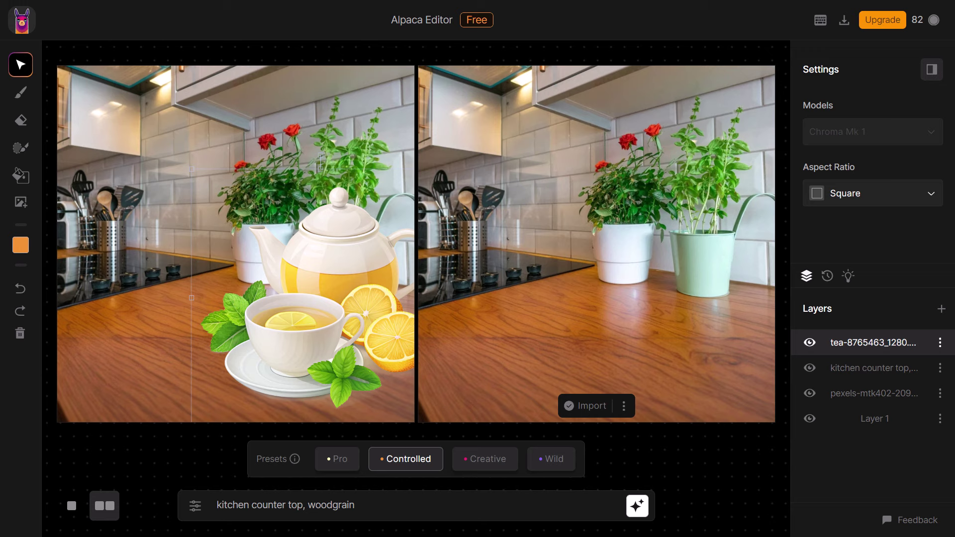
Step: Import the water splash image fitted to the canvas, shrink and rotate it, and place it rising from the teapot's spout
{"action": "left_click_drag", "start_coordinate": [9, 134], "coordinate": [134, 181]}
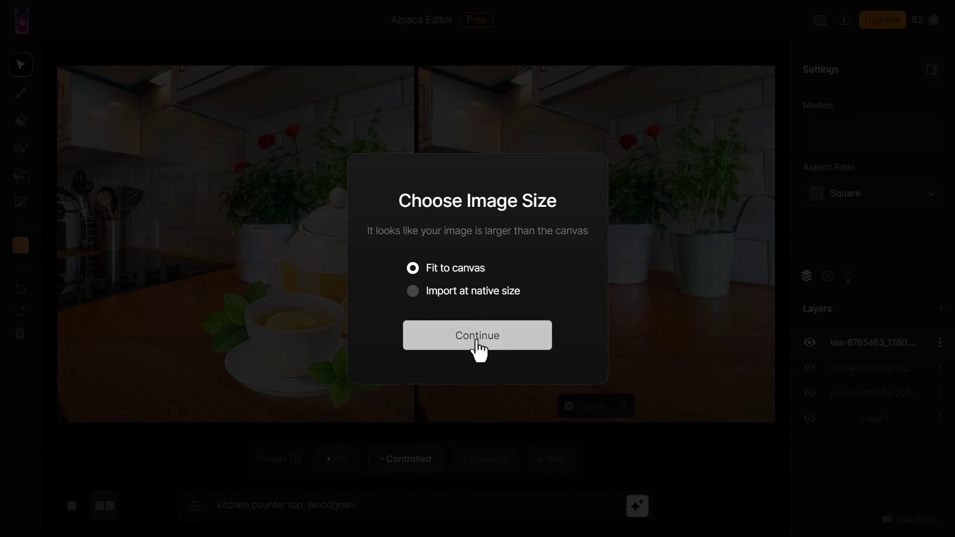
{"action": "left_click", "coordinate": [478, 343]}
{"action": "left_click_drag", "start_coordinate": [170, 234], "coordinate": [196, 217]}
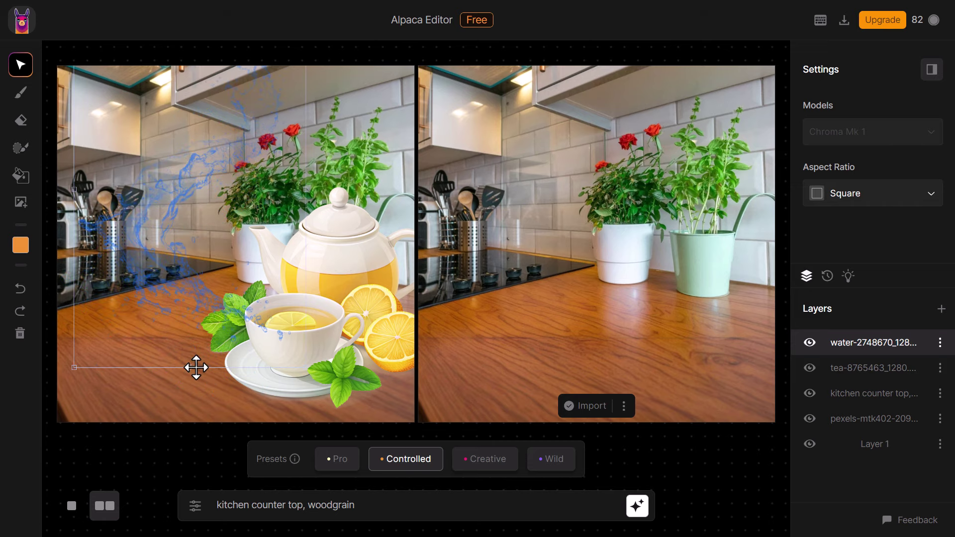
{"action": "left_click_drag", "start_coordinate": [220, 249], "coordinate": [217, 325]}
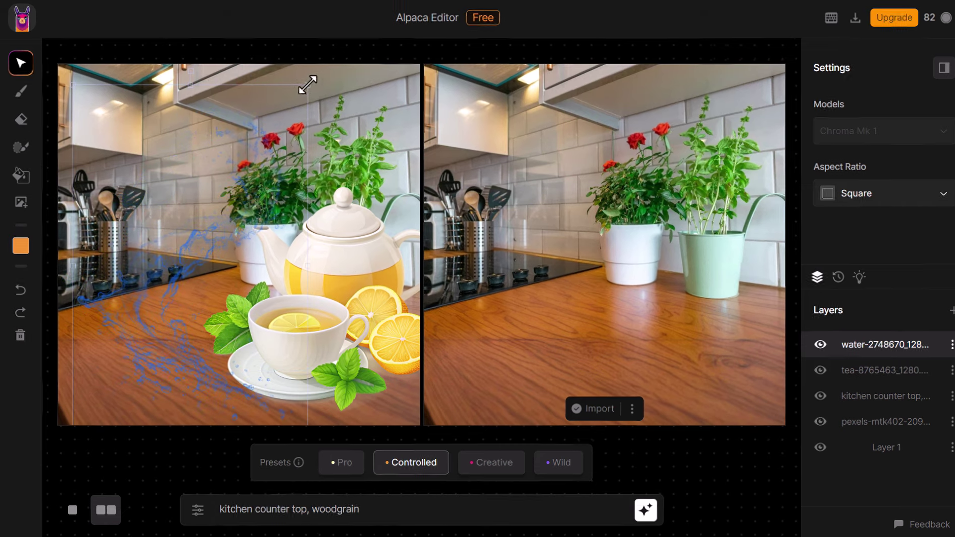
{"action": "left_click_drag", "start_coordinate": [304, 86], "coordinate": [309, 189]}
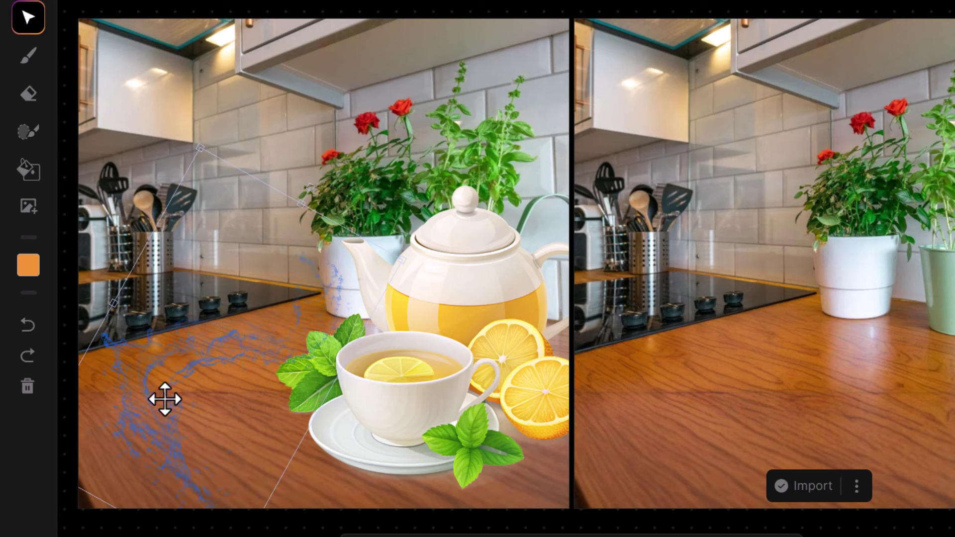
{"action": "left_click_drag", "start_coordinate": [164, 399], "coordinate": [309, 149]}
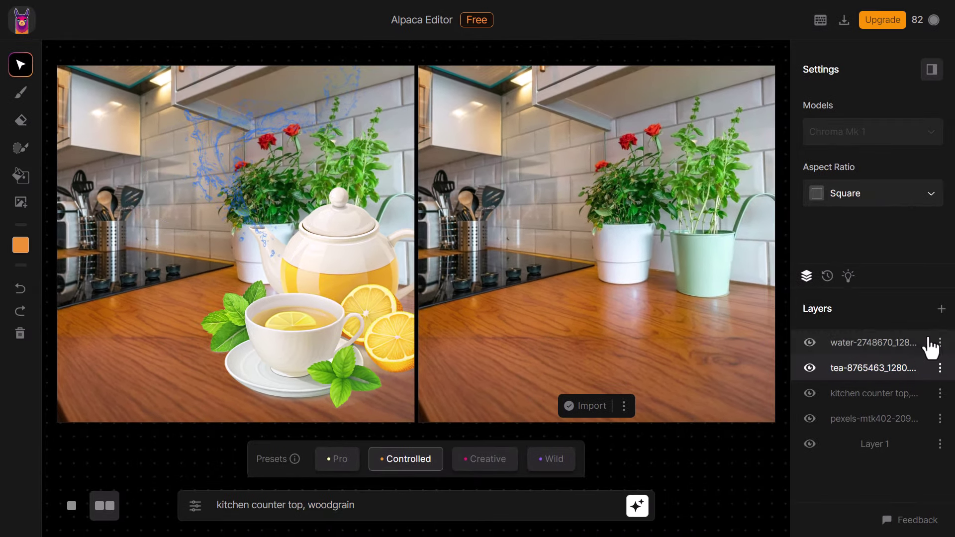
Step: Add a layer between the water splash and the tea image, and paint the inside of the splash with white #fffdfb
{"action": "left_click", "coordinate": [941, 309]}
{"action": "left_click_drag", "start_coordinate": [906, 352], "coordinate": [811, 358]}
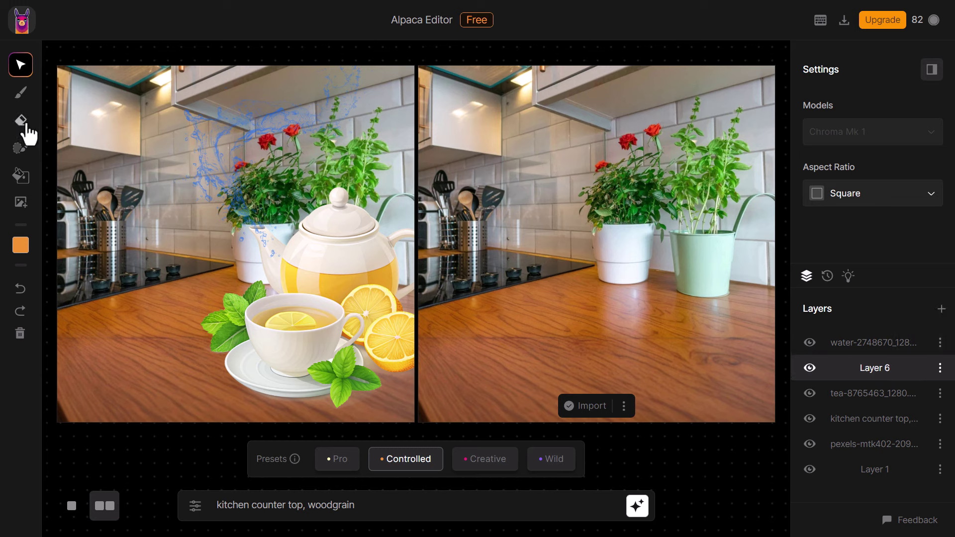
{"action": "left_click", "coordinate": [20, 93]}
{"action": "left_click", "coordinate": [21, 245]}
{"action": "left_click_drag", "start_coordinate": [65, 253], "coordinate": [54, 233]}
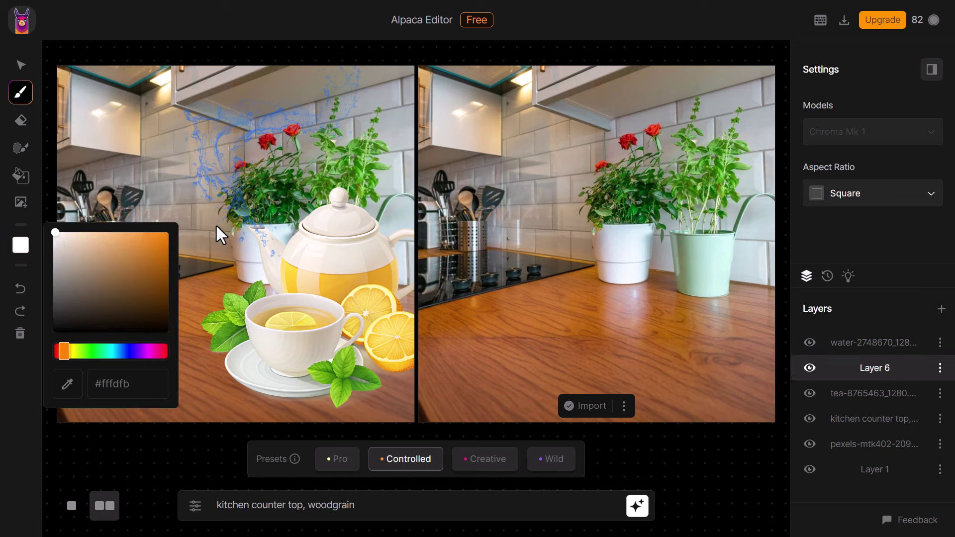
{"action": "mouse_move", "coordinate": [237, 207]}
{"action": "left_mouse_down"}
{"action": "mouse_move", "coordinate": [212, 146]}
{"action": "mouse_move", "coordinate": [200, 157]}
{"action": "mouse_move", "coordinate": [207, 131]}
{"action": "mouse_move", "coordinate": [231, 160]}
{"action": "mouse_move", "coordinate": [251, 122]}
{"action": "mouse_move", "coordinate": [219, 117]}
{"action": "mouse_move", "coordinate": [292, 129]}
{"action": "left_mouse_up"}
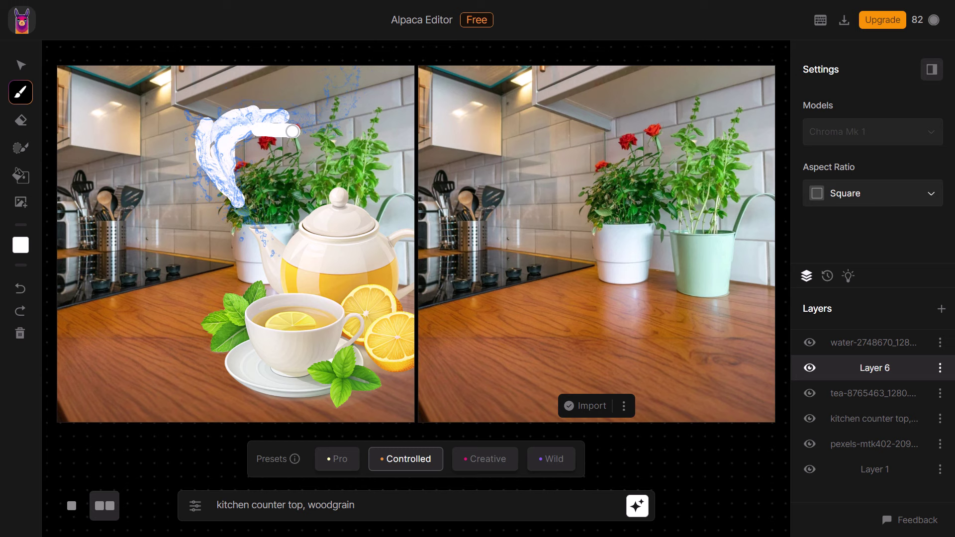
Step: Paint light blue strokes along the outer curve, upper end and spout end of the water splash
{"action": "left_click", "coordinate": [21, 246]}
{"action": "mouse_move", "coordinate": [115, 276]}
{"action": "left_mouse_down"}
{"action": "mouse_move", "coordinate": [97, 237]}
{"action": "mouse_move", "coordinate": [230, 149]}
{"action": "mouse_move", "coordinate": [227, 117]}
{"action": "mouse_move", "coordinate": [328, 113]}
{"action": "mouse_move", "coordinate": [219, 125]}
{"action": "mouse_move", "coordinate": [211, 174]}
{"action": "left_mouse_up"}
{"action": "left_click_drag", "start_coordinate": [329, 111], "coordinate": [336, 92]}
{"action": "left_click_drag", "start_coordinate": [223, 144], "coordinate": [251, 219]}
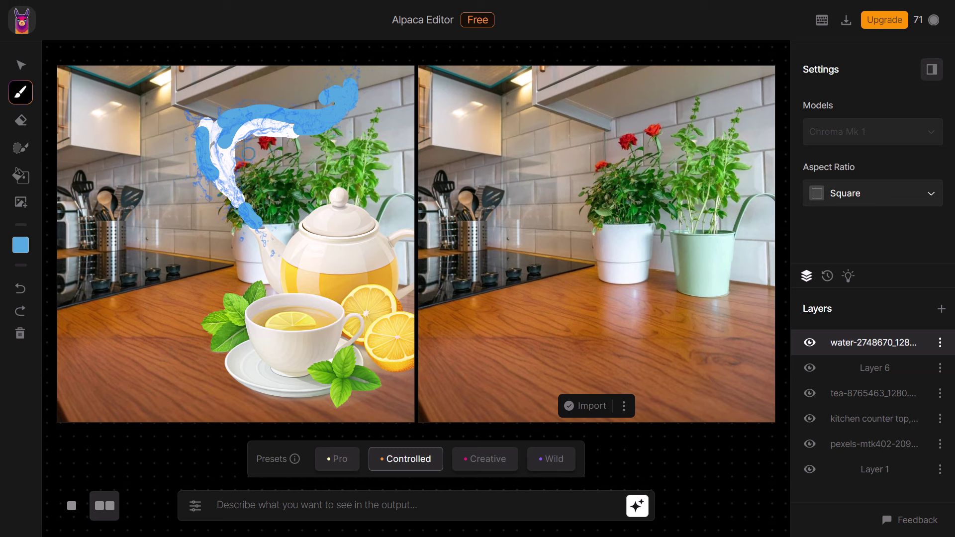
Step: Paint a grey mouse body, head and ears on the counter beside the teacup
{"action": "left_click", "coordinate": [19, 249]}
{"action": "left_click", "coordinate": [53, 295]}
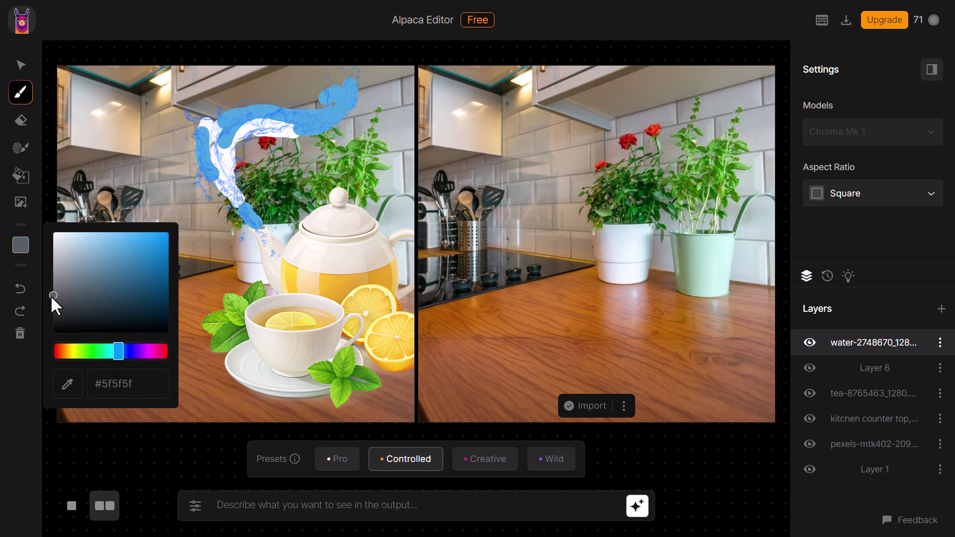
{"action": "left_click", "coordinate": [187, 291]}
{"action": "left_click_drag", "start_coordinate": [137, 333], "coordinate": [150, 252]}
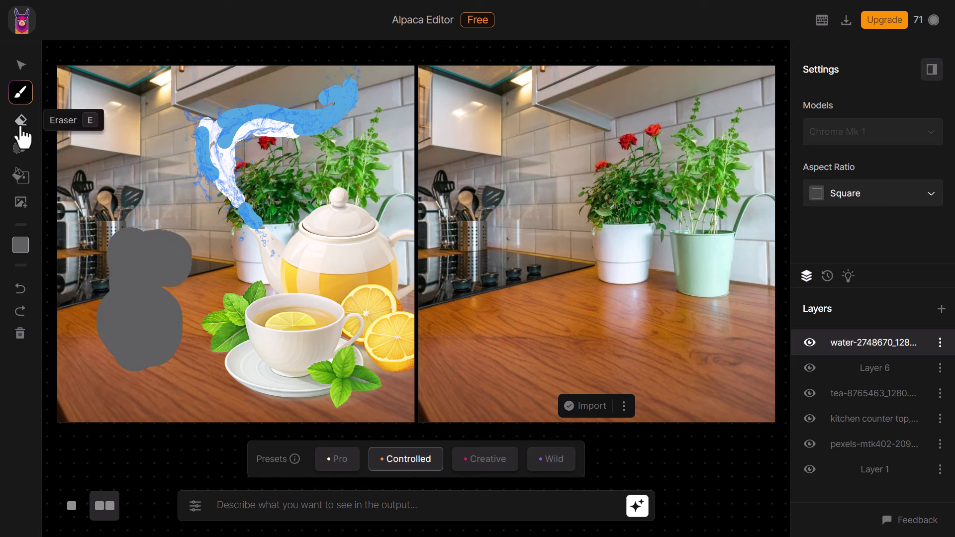
{"action": "left_click", "coordinate": [21, 92]}
{"action": "left_click_drag", "start_coordinate": [117, 145], "coordinate": [111, 146]}
{"action": "left_click_drag", "start_coordinate": [119, 224], "coordinate": [87, 226]}
{"action": "left_click_drag", "start_coordinate": [137, 224], "coordinate": [174, 223]}
Step: Fill the insides of both mouse ears with light pink
{"action": "left_click", "coordinate": [21, 245]}
{"action": "left_click_drag", "start_coordinate": [130, 351], "coordinate": [148, 352]}
{"action": "left_click", "coordinate": [88, 232]}
{"action": "left_click_drag", "start_coordinate": [99, 221], "coordinate": [109, 234]}
Step: Paint the mouse's eyes, nose, arms, feet and tail in black #000000
{"action": "left_click", "coordinate": [21, 244]}
{"action": "left_click", "coordinate": [54, 332]}
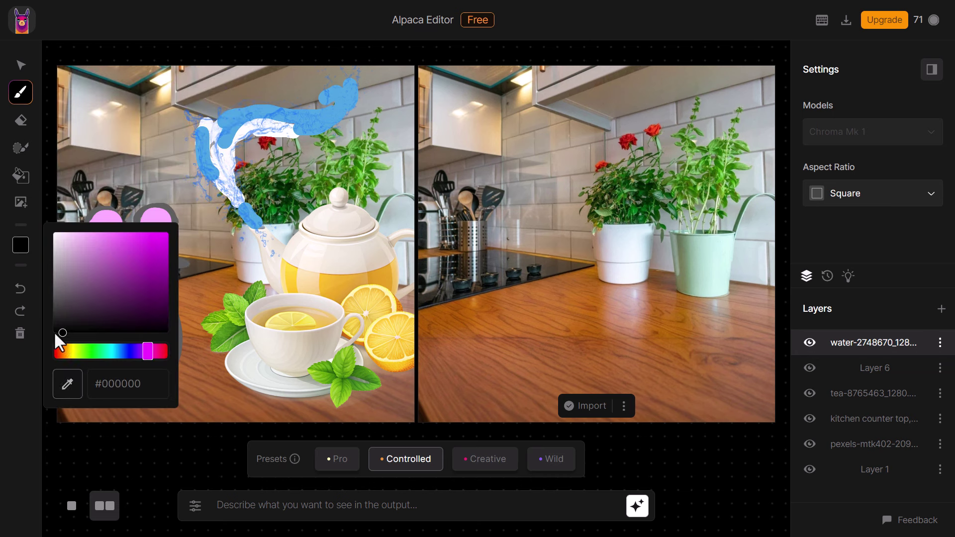
{"action": "left_click", "coordinate": [140, 252]}
{"action": "left_click", "coordinate": [20, 92]}
{"action": "left_click_drag", "start_coordinate": [181, 262], "coordinate": [181, 283]}
{"action": "left_click_drag", "start_coordinate": [107, 368], "coordinate": [70, 384]}
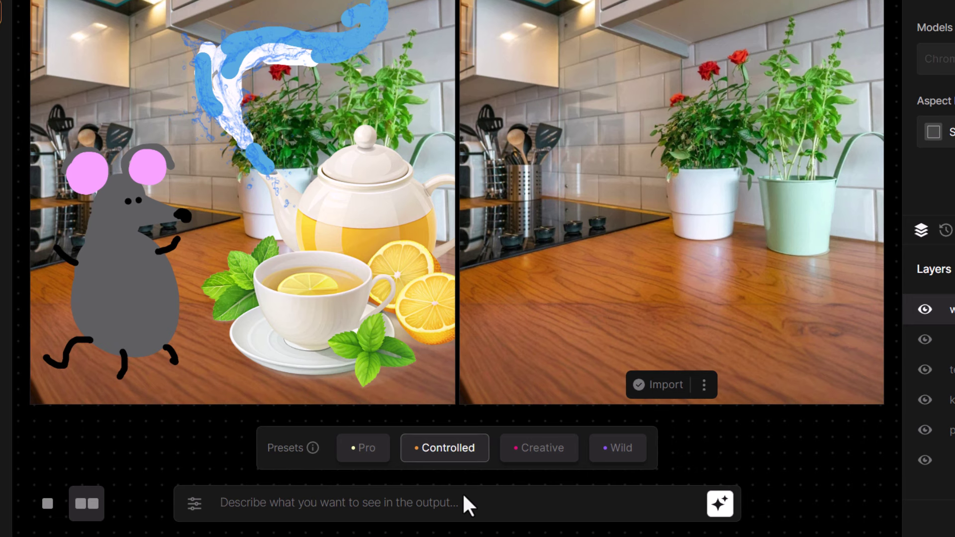
Step: Generate "a mouse on a kitchen counter top, with a cup of tea with water shooting out, lemons around the tea" with Controlled, then Creative
{"action": "type", "text": "a mouse on a kitchen counter top, with a cup of tea with water shooting out, lemons around the tea"}
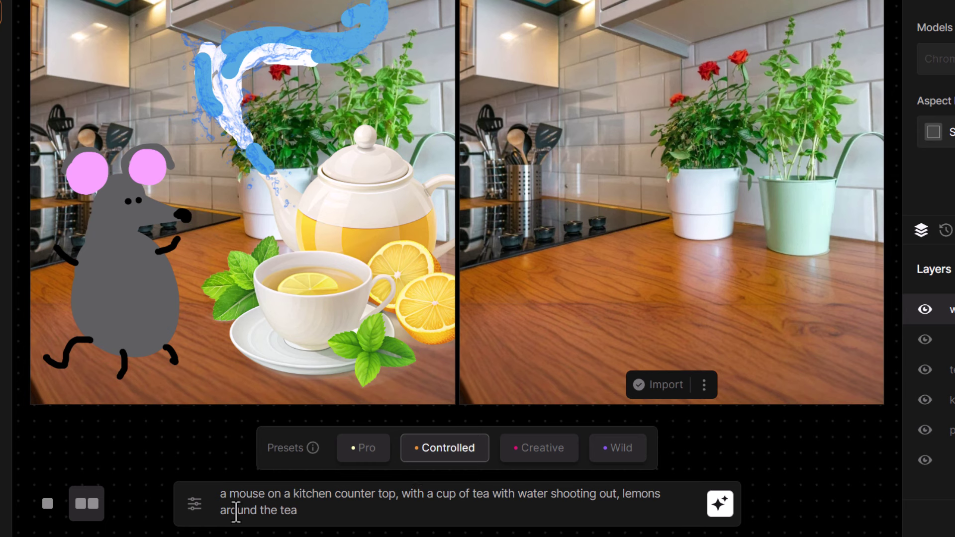
{"action": "left_click", "coordinate": [722, 508]}
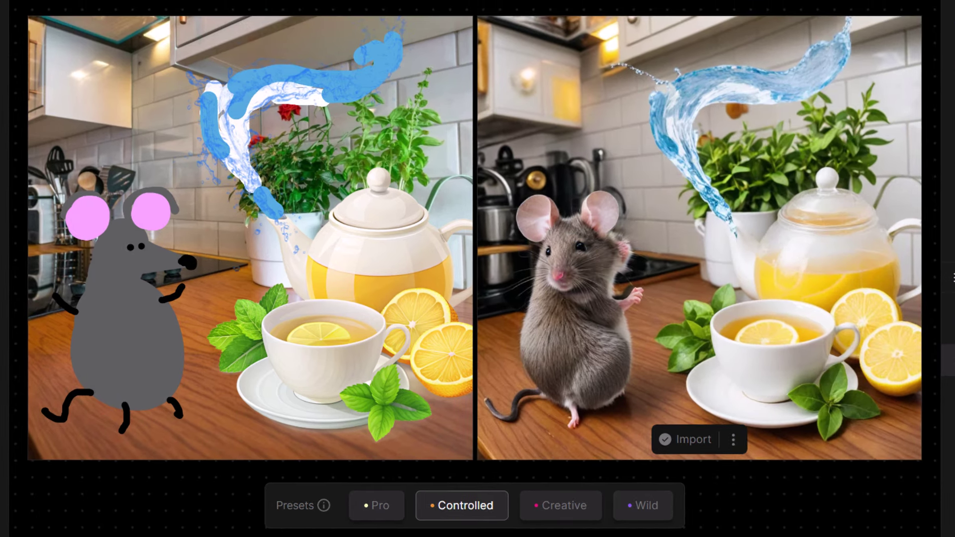
{"action": "left_click", "coordinate": [561, 512]}
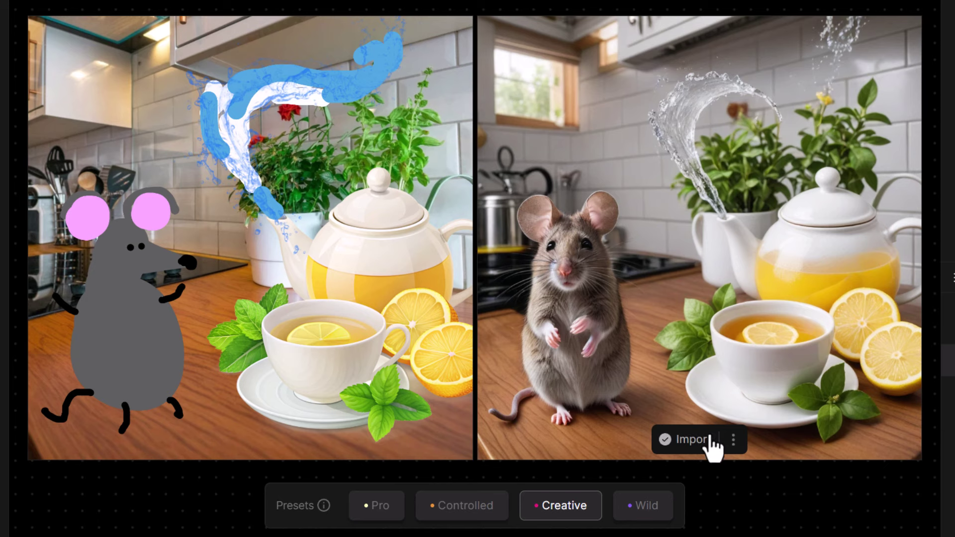
Step: Import the realistic mouse image, prefix the prompt with "a comic book art of", generate it, and repeatedly import the results to strengthen the style
{"action": "left_click", "coordinate": [692, 450]}
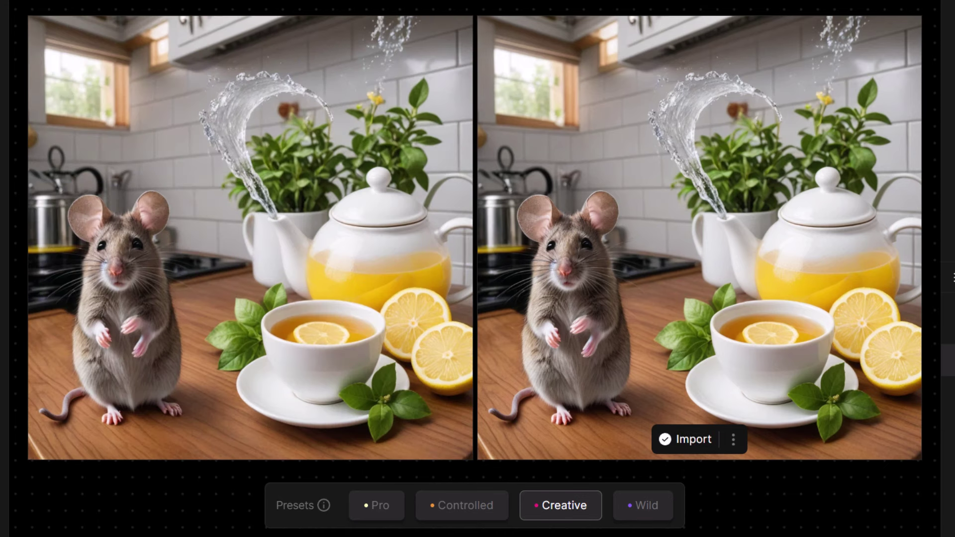
{"action": "scroll", "coordinate": [350, 497], "scroll_direction": "down", "scroll_amount": 2}
{"action": "left_click", "coordinate": [227, 489]}
{"action": "type", "text": "a comic book art of a mouse on a kitchen counter top, with a cup of tea with water"}
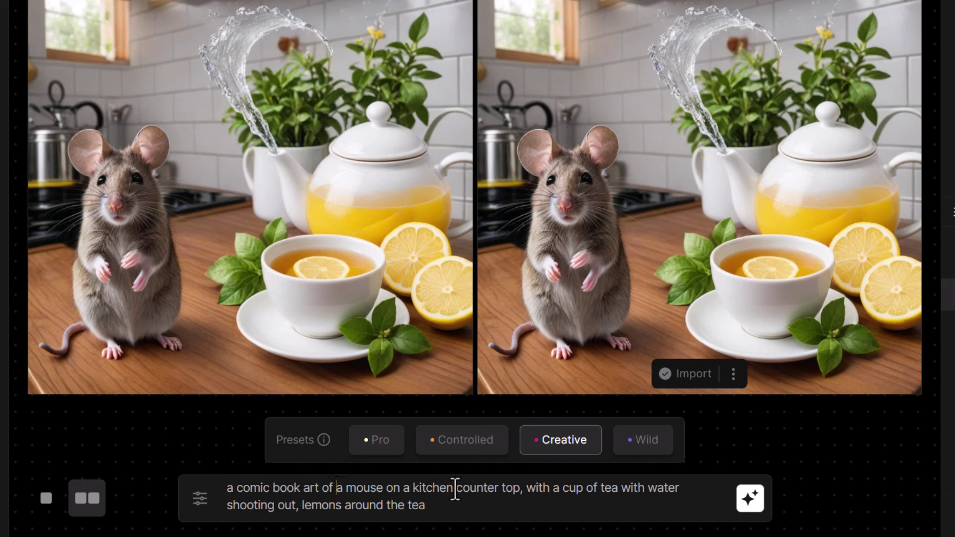
{"action": "left_click", "coordinate": [759, 510]}
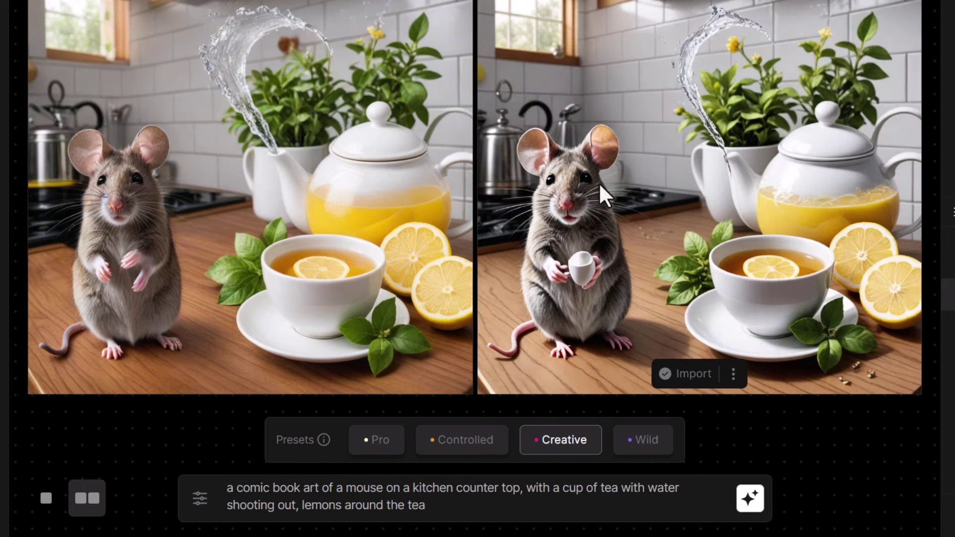
{"action": "left_click", "coordinate": [693, 384]}
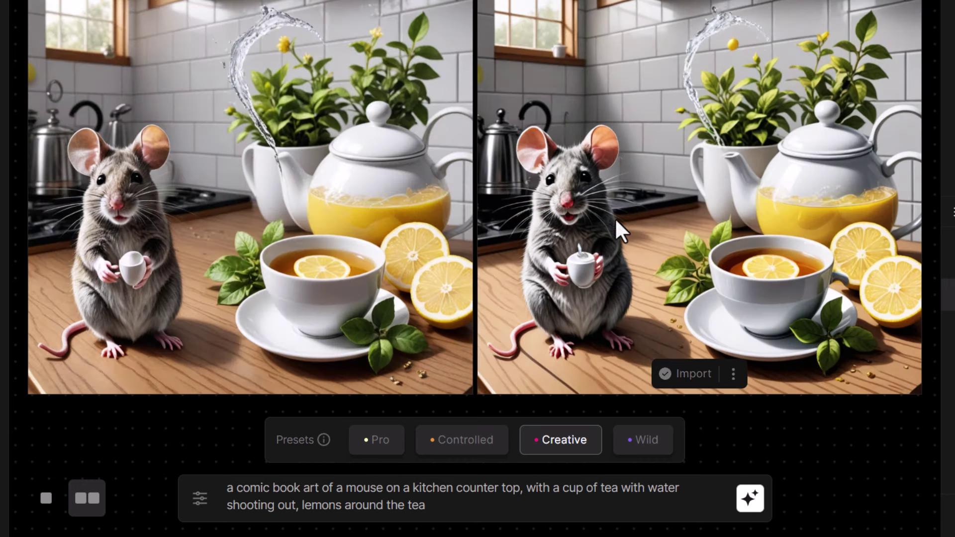
{"action": "left_click", "coordinate": [688, 374]}
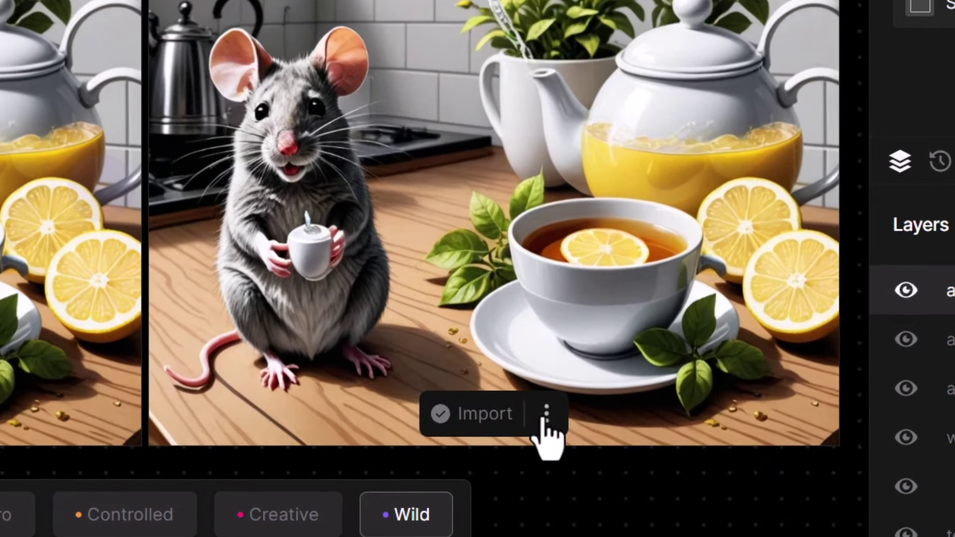
Step: Download the side-by-side view of the comic-style mouse image
{"action": "left_click", "coordinate": [623, 406]}
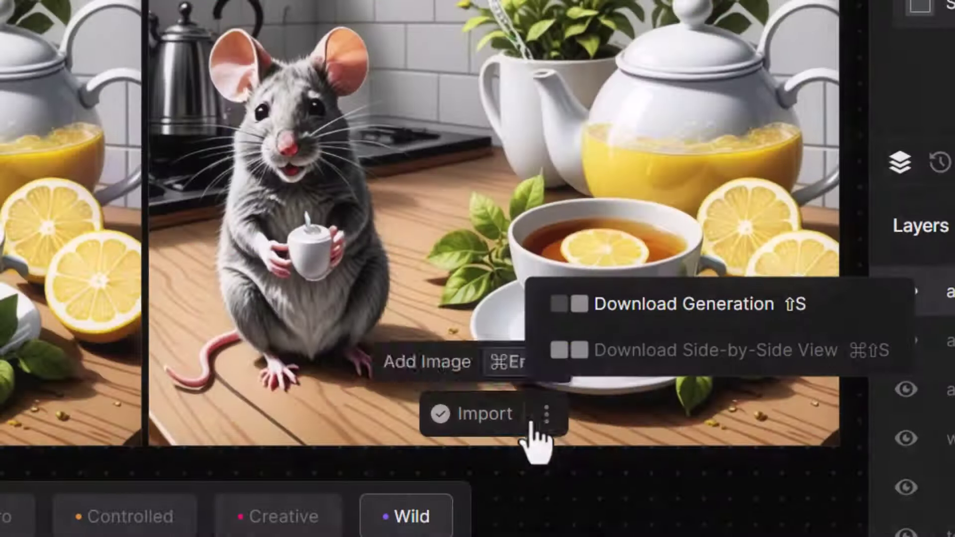
{"action": "left_click", "coordinate": [546, 412]}
{"action": "left_click", "coordinate": [547, 416]}
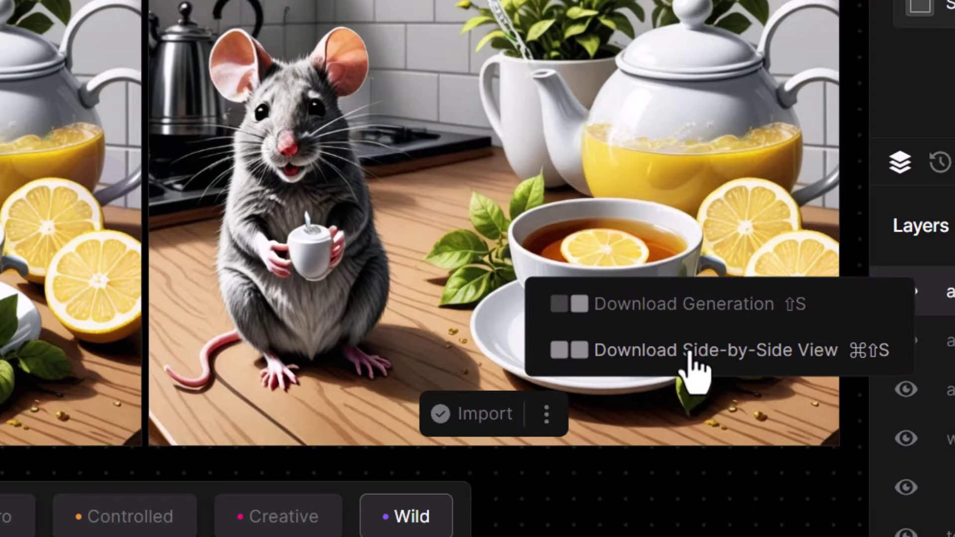
{"action": "left_click", "coordinate": [613, 352]}
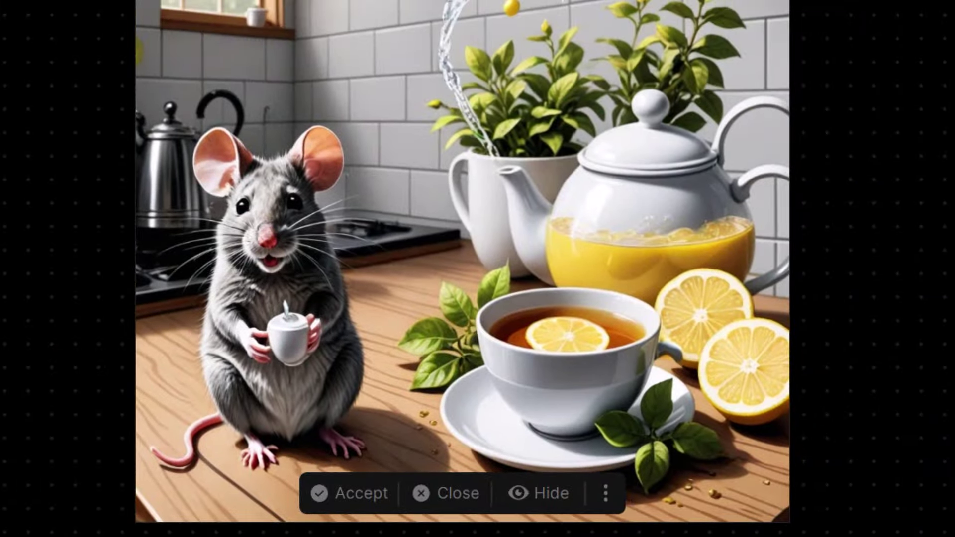
Step: Download the comic-style mouse canvas as a PNG image named "canvas"
{"action": "left_click", "coordinate": [605, 493]}
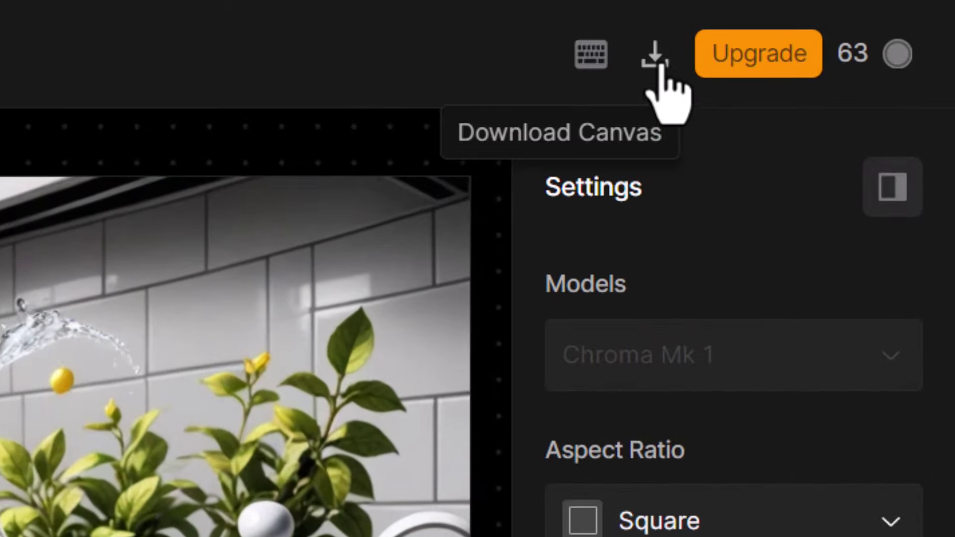
{"action": "left_click", "coordinate": [660, 64]}
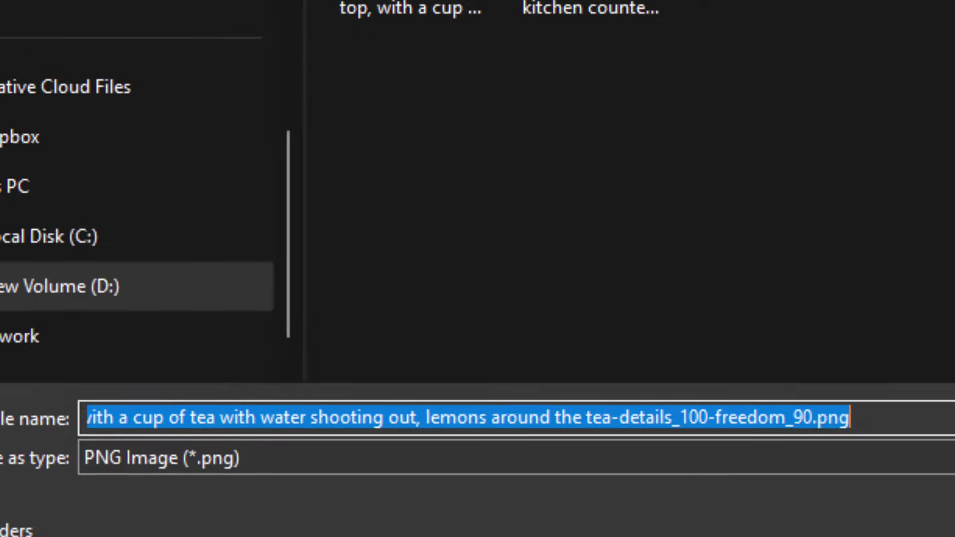
{"action": "type", "text": "canvas"}
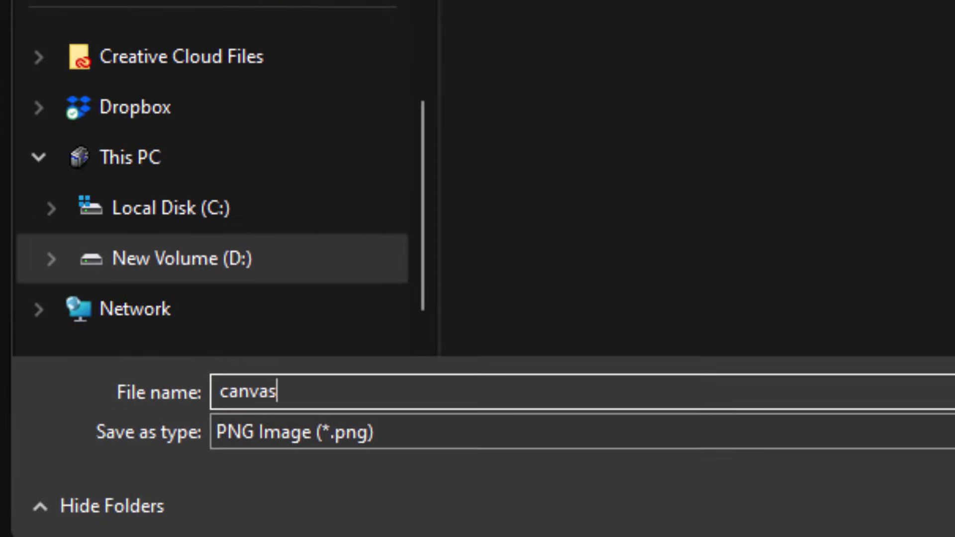
{"action": "key", "text": "Return"}
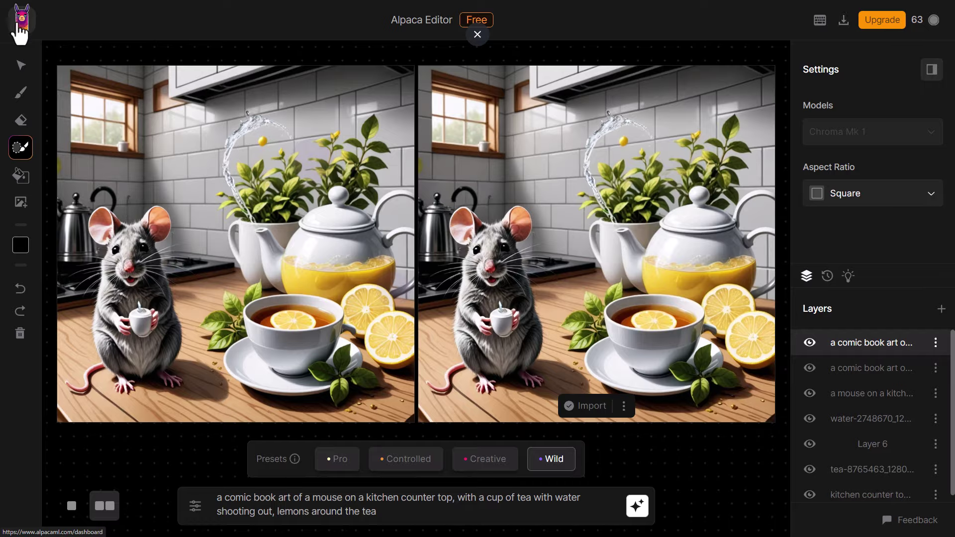
Step: Return to the Alpaca dashboard, launch a new editor session and import canvas.png as its base image
{"action": "left_click", "coordinate": [19, 28]}
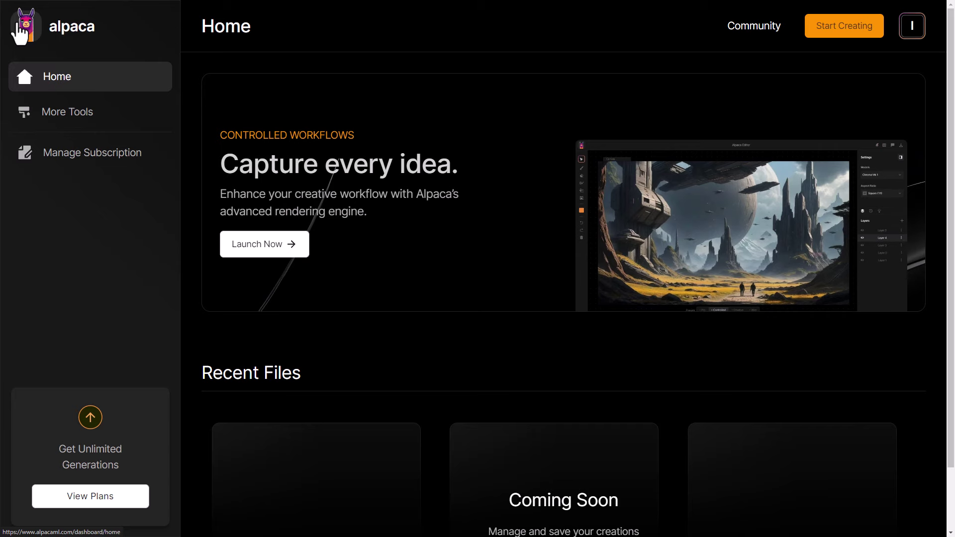
{"action": "left_click", "coordinate": [243, 253]}
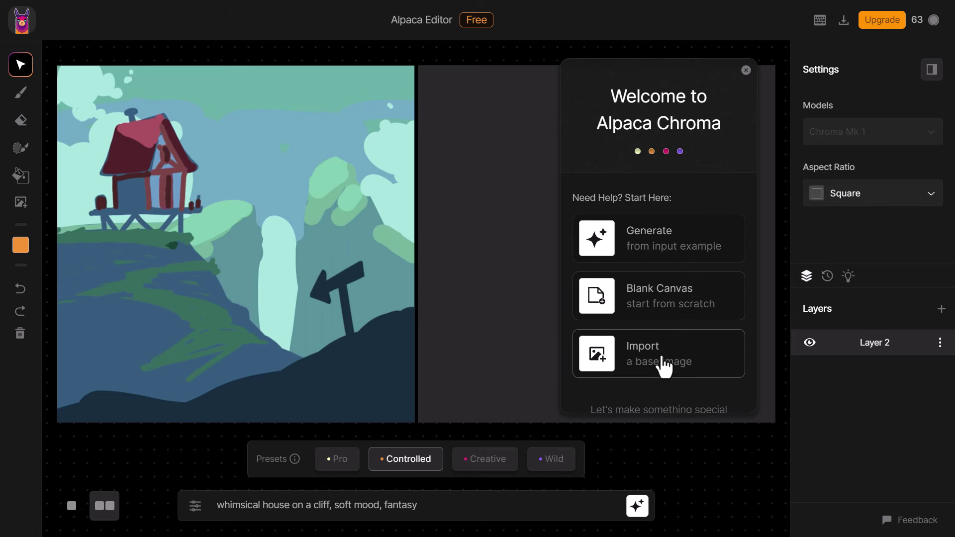
{"action": "left_click", "coordinate": [612, 344]}
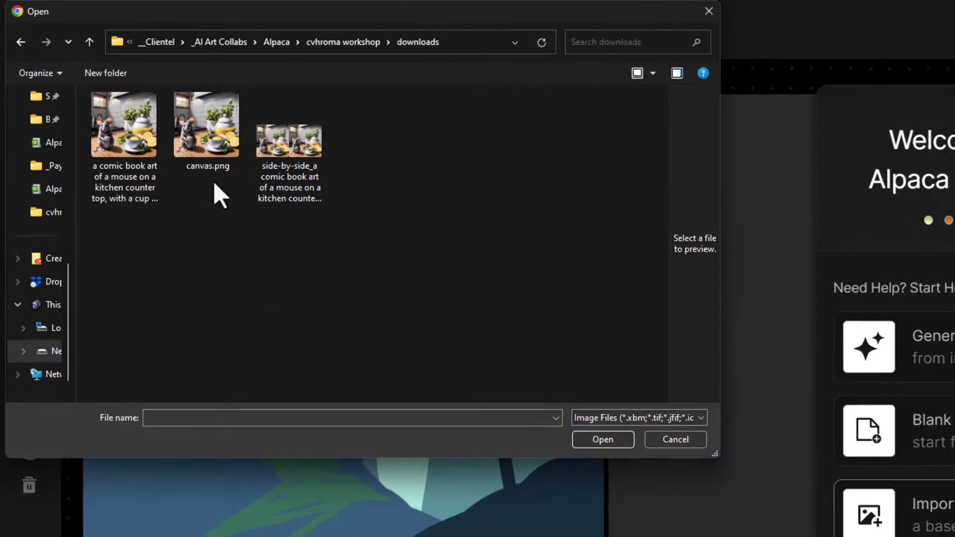
{"action": "left_click", "coordinate": [149, 96]}
{"action": "left_click", "coordinate": [644, 470]}
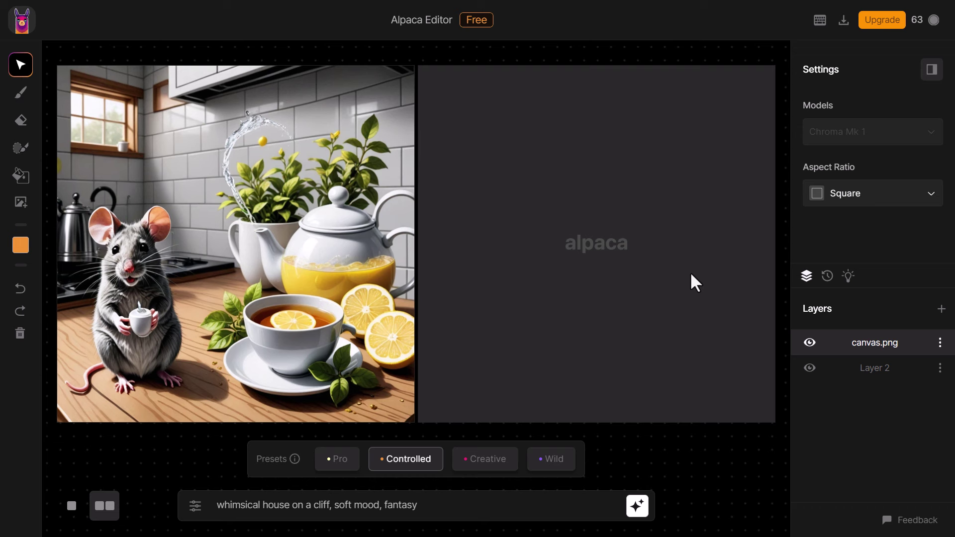
Step: Replace the prompt with "a dark evil mouse making tea" and generate it from the imported image with the Creative preset
{"action": "left_click_drag", "start_coordinate": [419, 508], "coordinate": [154, 499]}
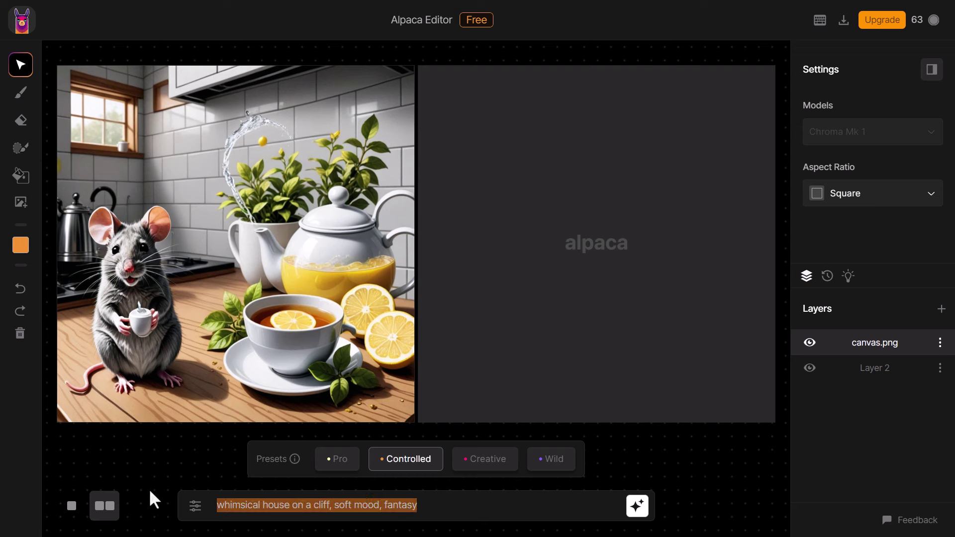
{"action": "type", "text": "a dark evil mouse making tea"}
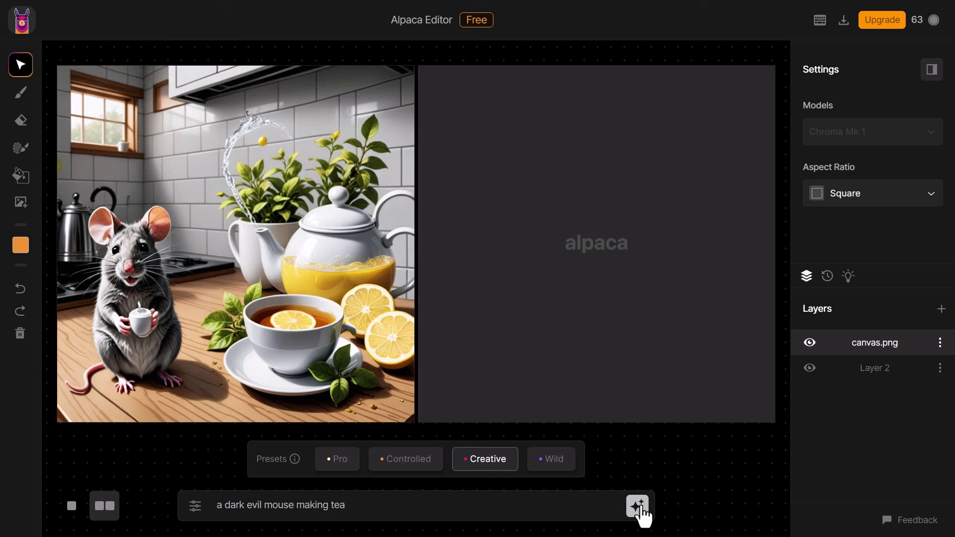
{"action": "left_click", "coordinate": [638, 509]}
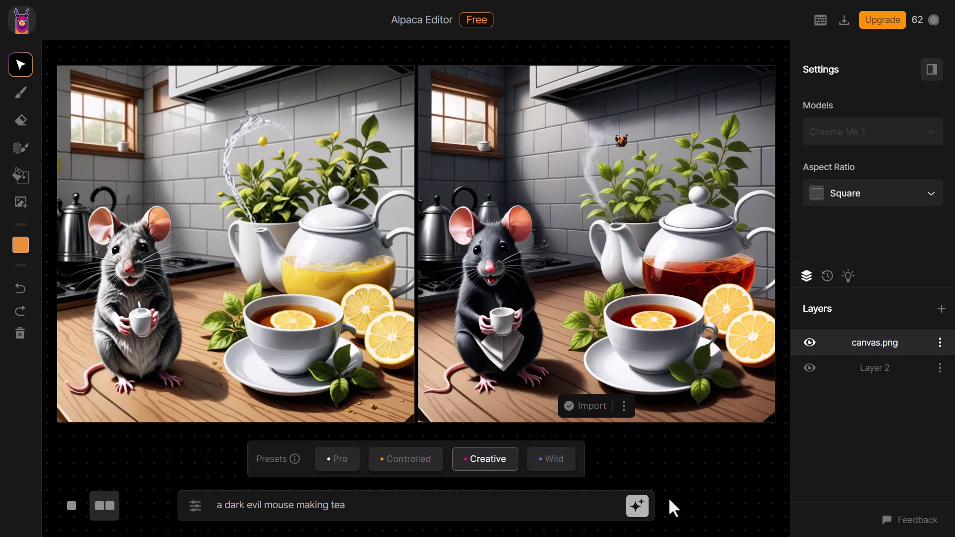
{"action": "left_click", "coordinate": [940, 342]}
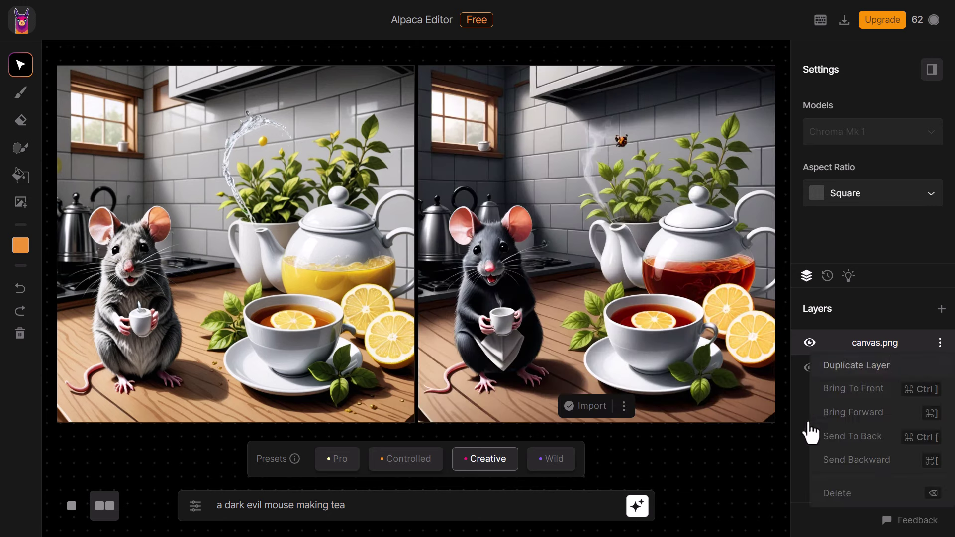
{"action": "left_click", "coordinate": [796, 452]}
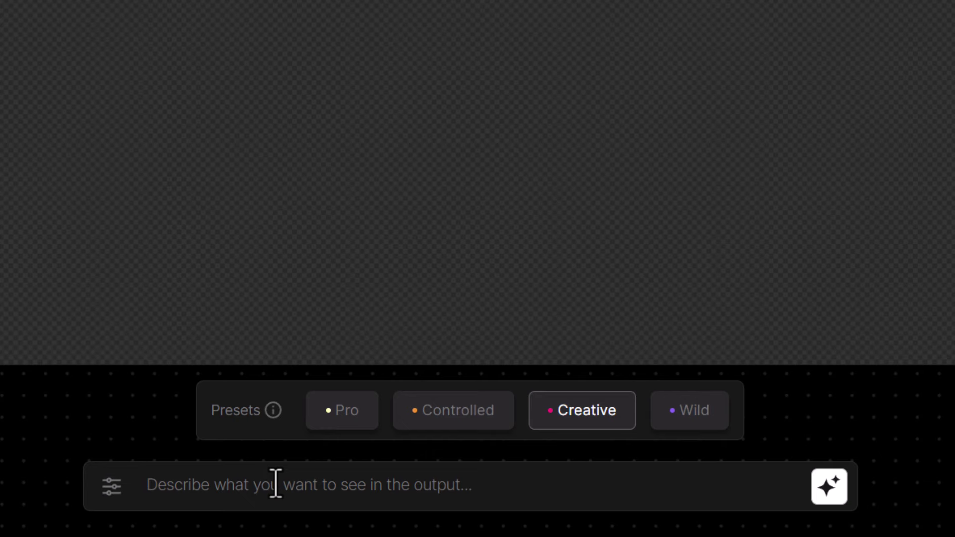
Step: Generate "a dog on a skateboard", and again with ", a brown dog wearing sunglasses, at a skatepark, children's book illustration" appended
{"action": "type", "text": "a dog on a skateboard"}
{"action": "key", "text": "Return"}
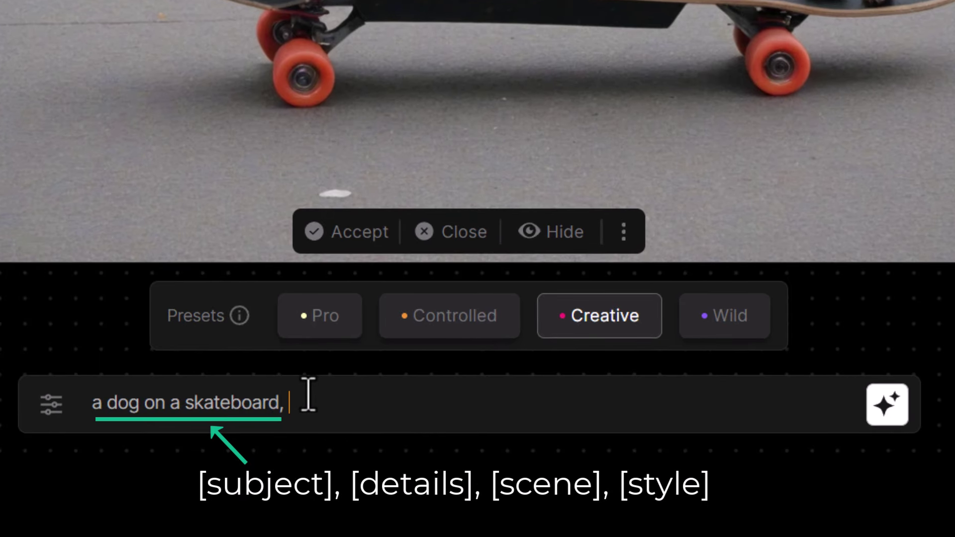
{"action": "type", "text": "a brown dog wearing sunglasses"}
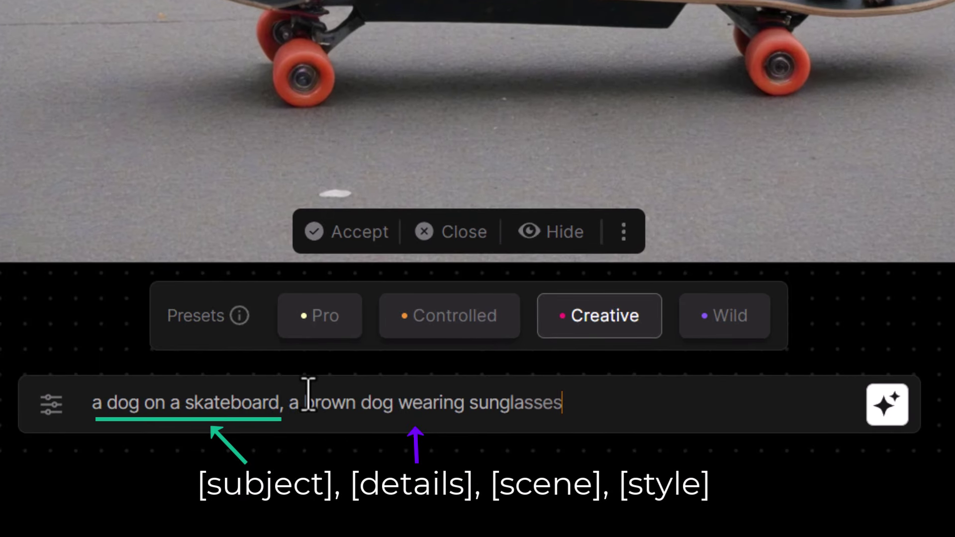
{"action": "type", "text": ", "}
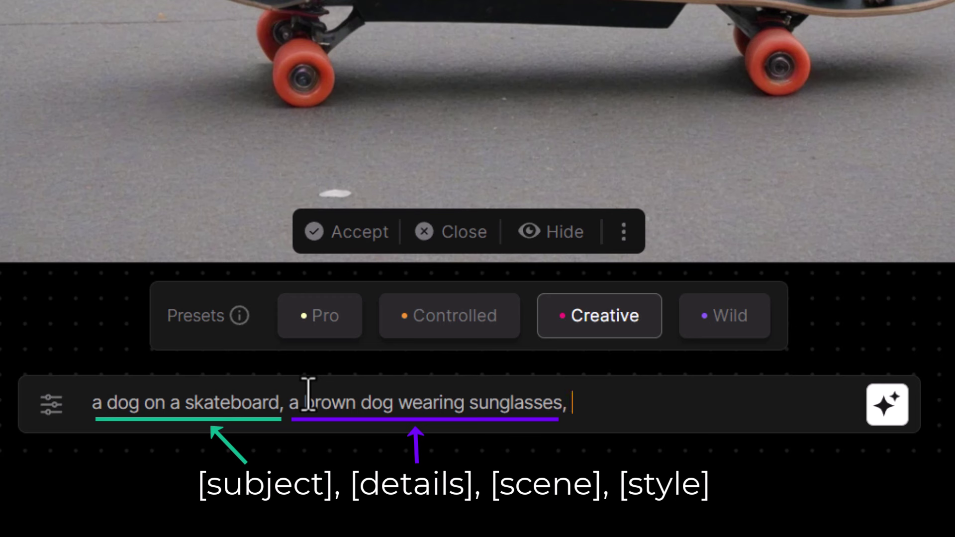
{"action": "type", "text": "at a skatepark, children's book illustration"}
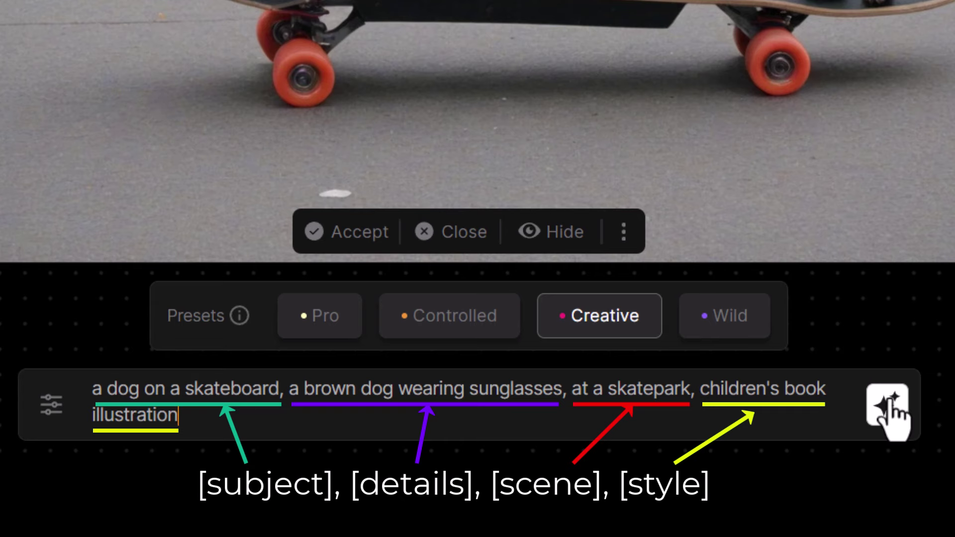
{"action": "left_click", "coordinate": [885, 412]}
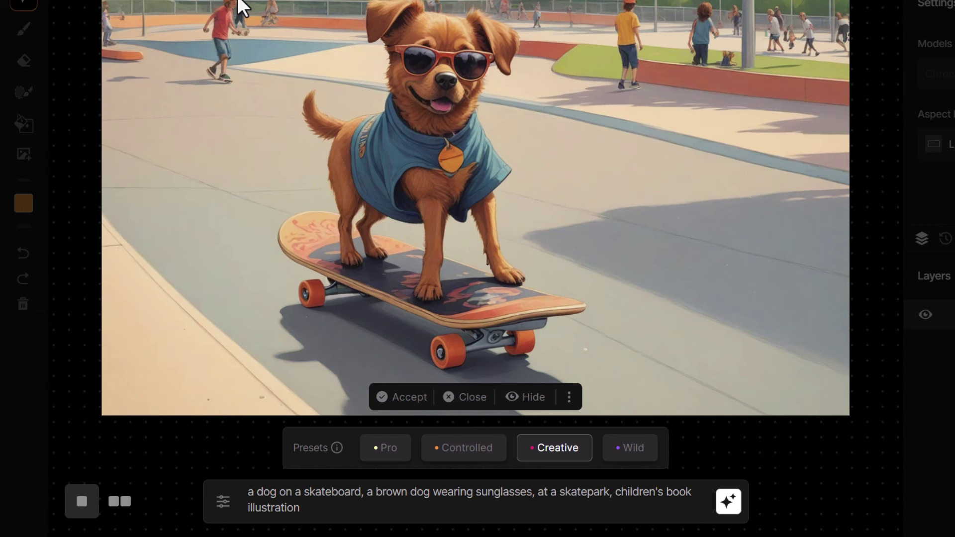
Step: Append "portrait layout" to the dog prompt and generate it, and generate again with that phrase replaced by "top view"
{"action": "left_click", "coordinate": [375, 511]}
{"action": "type", "text": ", portrait layout"}
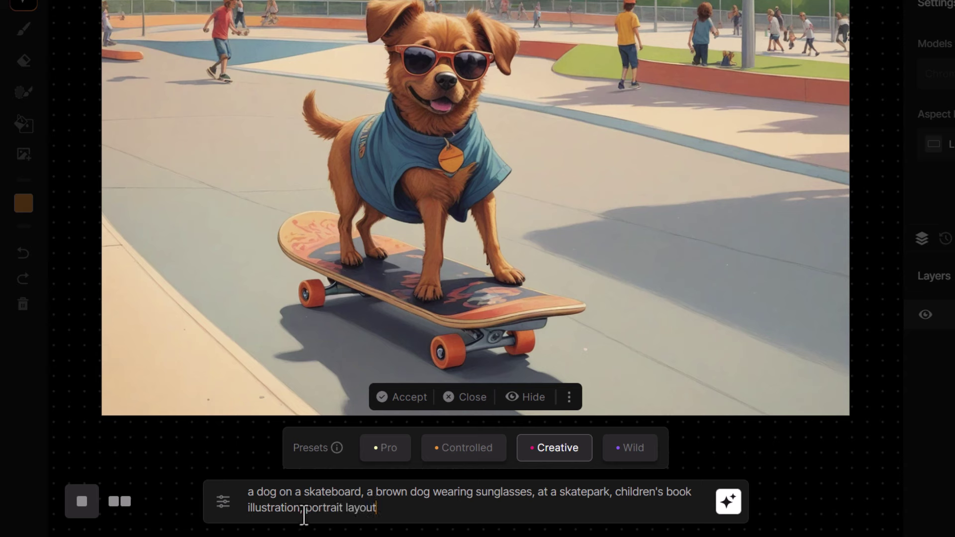
{"action": "left_click", "coordinate": [727, 502]}
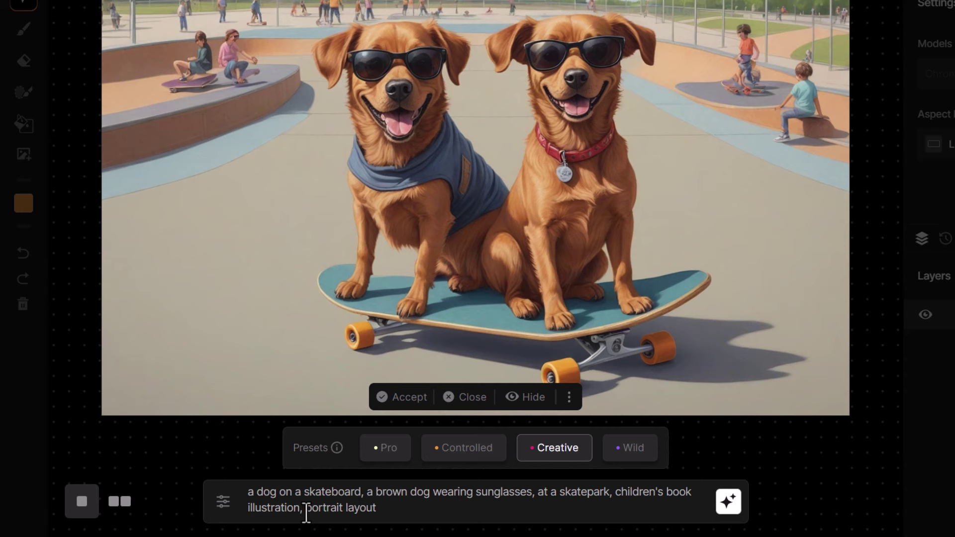
{"action": "left_click_drag", "start_coordinate": [306, 512], "coordinate": [687, 520]}
{"action": "type", "text": "top view"}
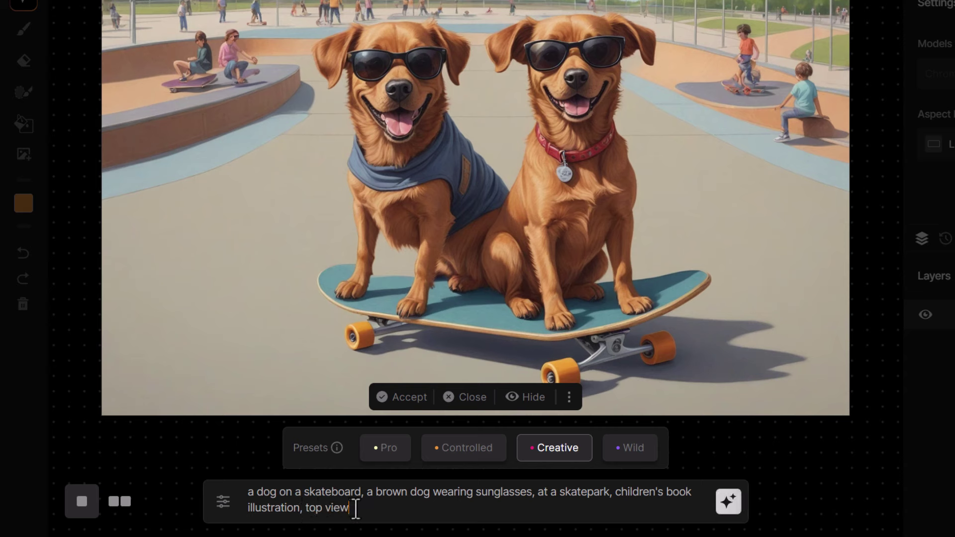
{"action": "left_click", "coordinate": [729, 501]}
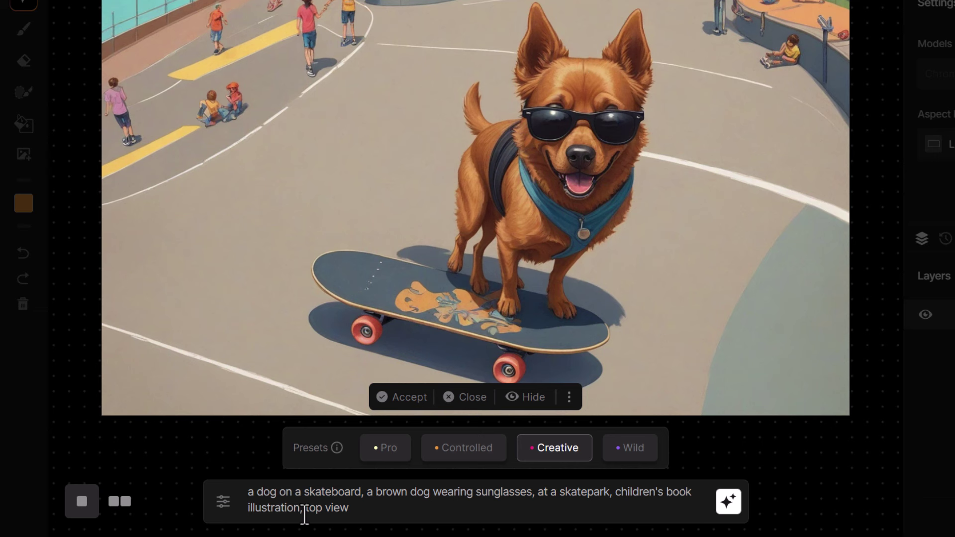
Step: Generate the dog prompt ending in "fisheye lense", and again ending in "extreme closeup", and accept the close-up result as a layer
{"action": "left_click_drag", "start_coordinate": [305, 507], "coordinate": [349, 508]}
{"action": "type", "text": "fisheye lense"}
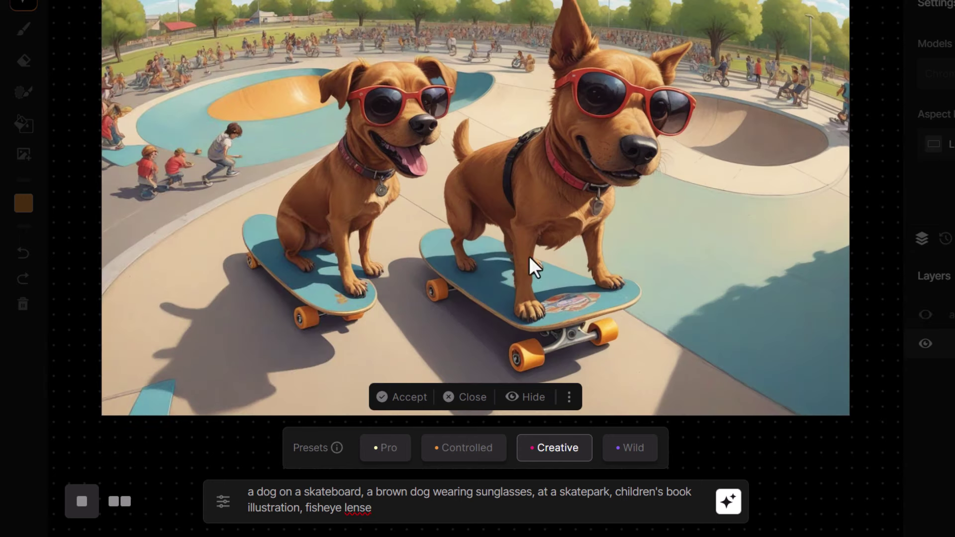
{"action": "left_click_drag", "start_coordinate": [305, 508], "coordinate": [479, 512]}
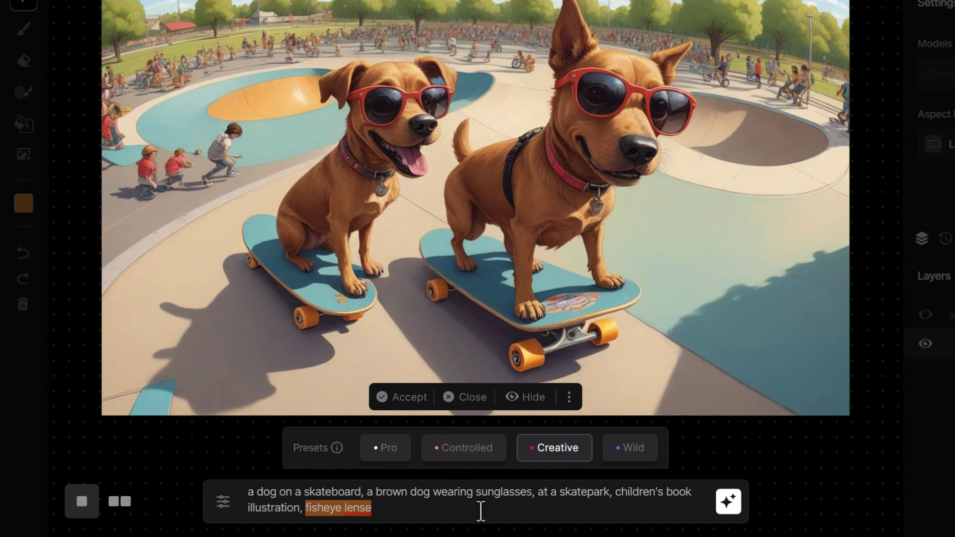
{"action": "type", "text": "extreme closeup"}
{"action": "left_click", "coordinate": [728, 502]}
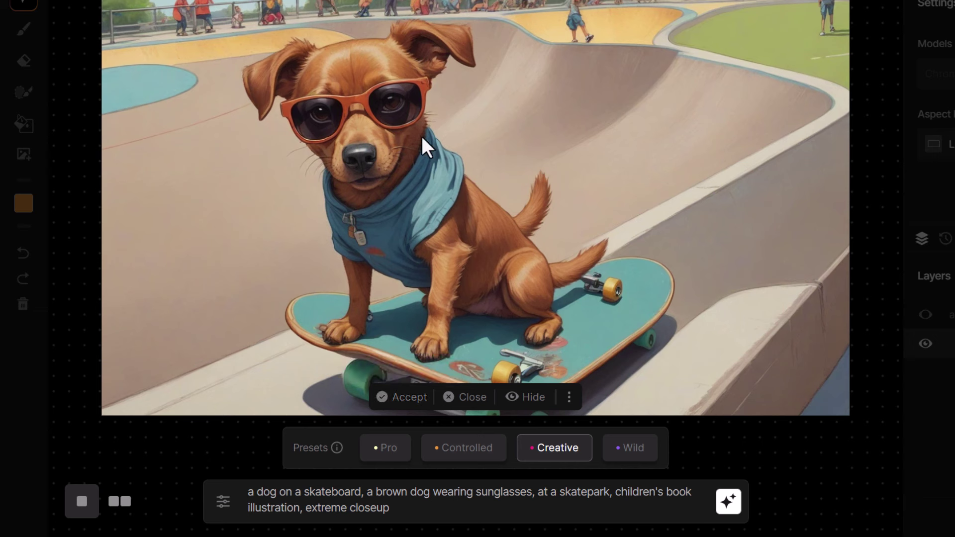
{"action": "left_click", "coordinate": [401, 396]}
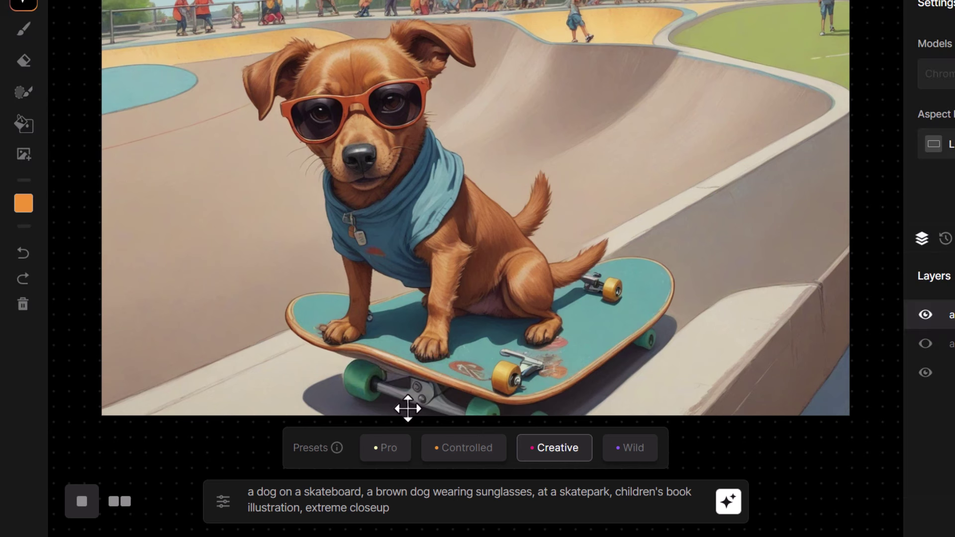
Step: Move the dog image toward the canvas's right side and mask the exposed empty area, slightly overlapping the image edge
{"action": "left_click", "coordinate": [406, 120]}
{"action": "left_click_drag", "start_coordinate": [334, 174], "coordinate": [634, 175]}
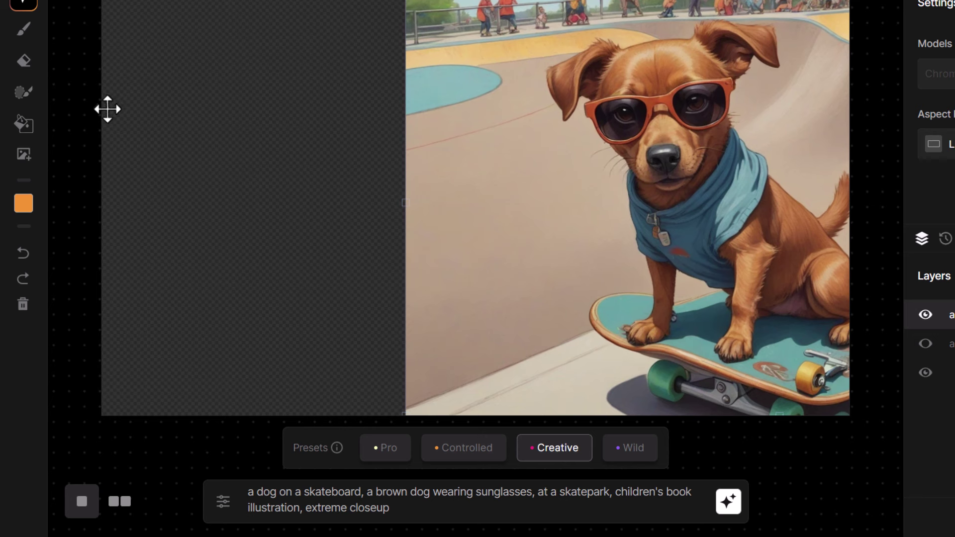
{"action": "left_click", "coordinate": [27, 98]}
{"action": "left_click_drag", "start_coordinate": [132, 154], "coordinate": [201, 155]}
{"action": "mouse_move", "coordinate": [438, 29]}
{"action": "left_mouse_down"}
{"action": "mouse_move", "coordinate": [251, 10]}
{"action": "mouse_move", "coordinate": [127, 86]}
{"action": "left_mouse_up"}
Step: Shorten the prompt to "a skatepark, children's book illustration", touch up the mask edge, fill the masked area with Creative and accept the result
{"action": "double_click", "coordinate": [273, 492]}
{"action": "type", "text": "cat"}
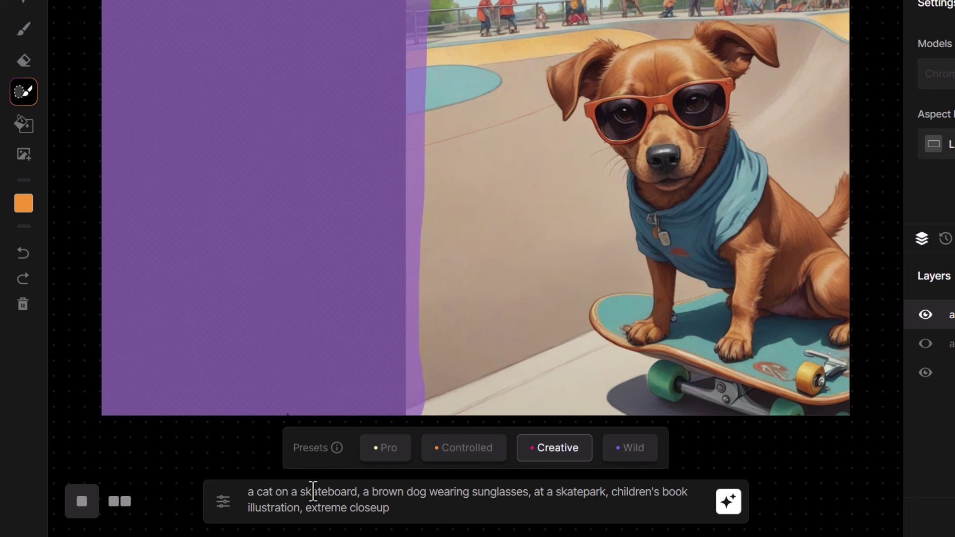
{"action": "double_click", "coordinate": [266, 493]}
{"action": "left_click", "coordinate": [545, 492]}
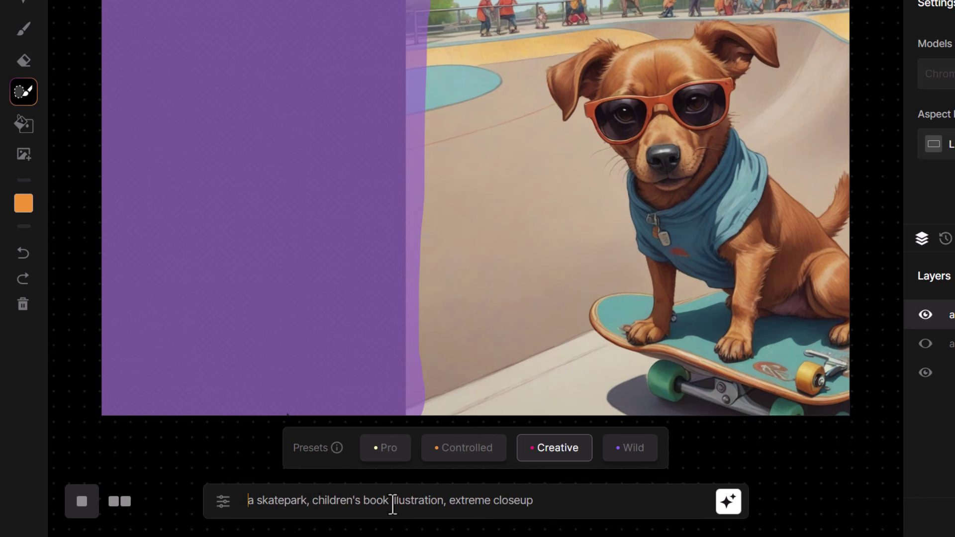
{"action": "left_click_drag", "start_coordinate": [441, 503], "coordinate": [830, 500]}
{"action": "key", "text": "BackSpace"}
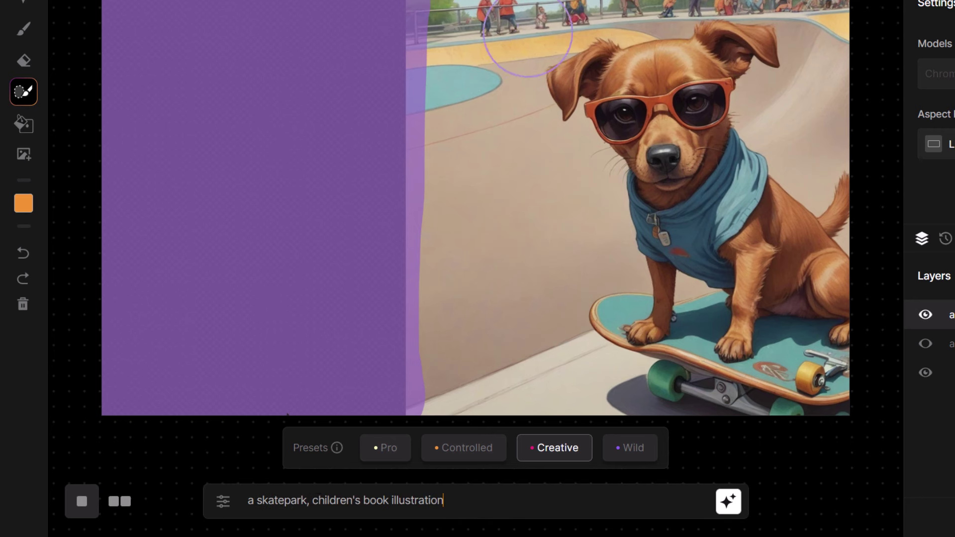
{"action": "mouse_move", "coordinate": [418, 375]}
{"action": "left_mouse_down"}
{"action": "mouse_move", "coordinate": [516, 283]}
{"action": "mouse_move", "coordinate": [465, 118]}
{"action": "mouse_move", "coordinate": [460, 215]}
{"action": "mouse_move", "coordinate": [431, 170]}
{"action": "mouse_move", "coordinate": [428, 30]}
{"action": "left_mouse_up"}
{"action": "left_click", "coordinate": [728, 503]}
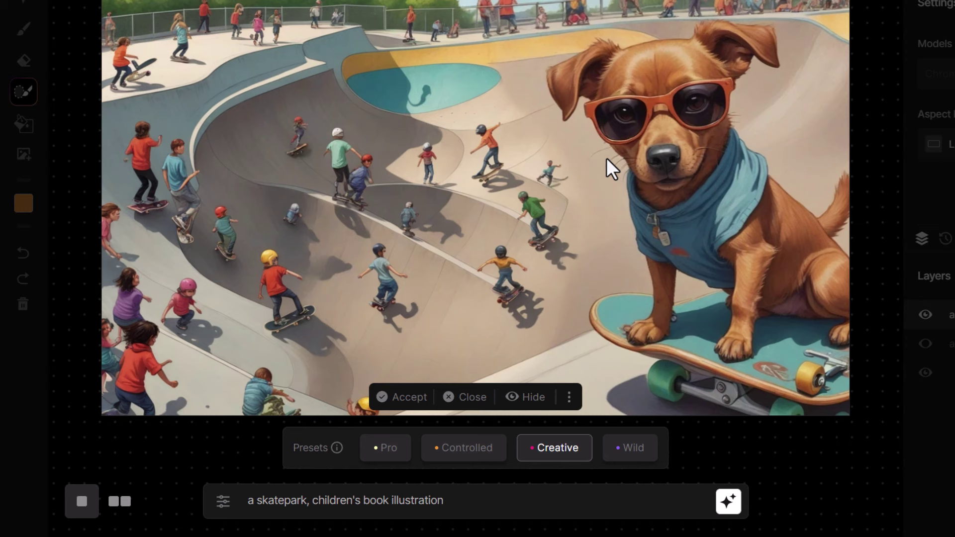
{"action": "left_click", "coordinate": [396, 404]}
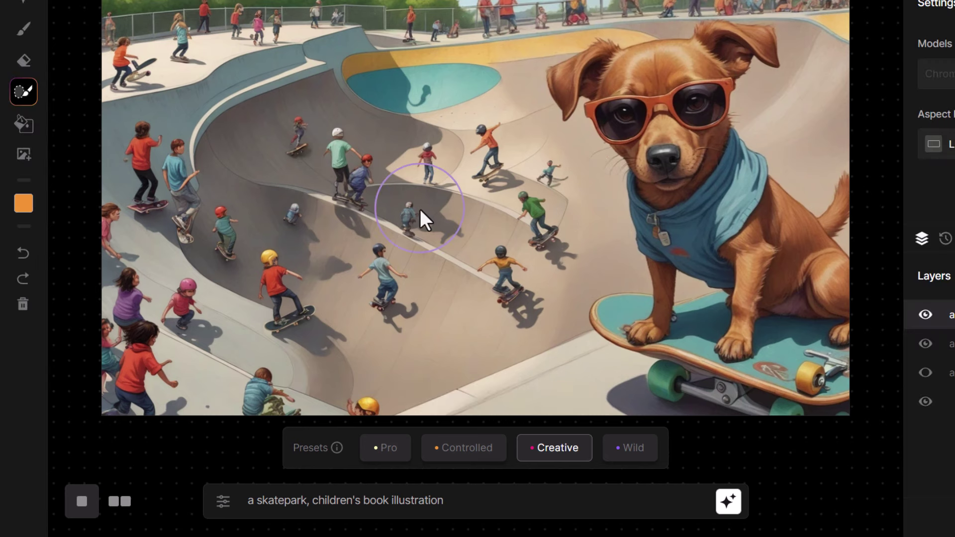
Step: Enlarge the extended skatepark layer and reposition it to frame the dog's face as a close-up filling the canvas
{"action": "left_click", "coordinate": [23, 5]}
{"action": "left_click", "coordinate": [574, 173]}
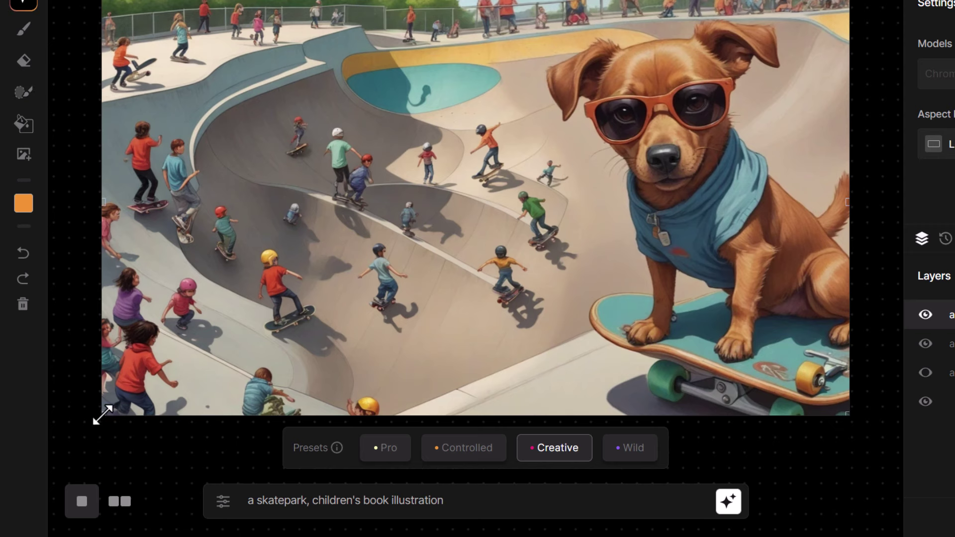
{"action": "left_click_drag", "start_coordinate": [99, 415], "coordinate": [0, 536]}
{"action": "left_click_drag", "start_coordinate": [547, 100], "coordinate": [536, 107]}
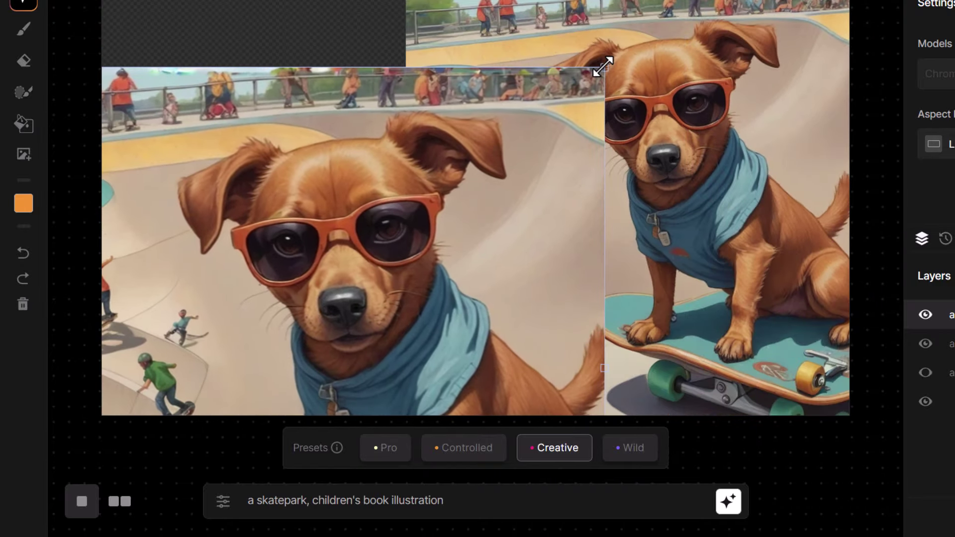
{"action": "left_click_drag", "start_coordinate": [606, 67], "coordinate": [687, 177]}
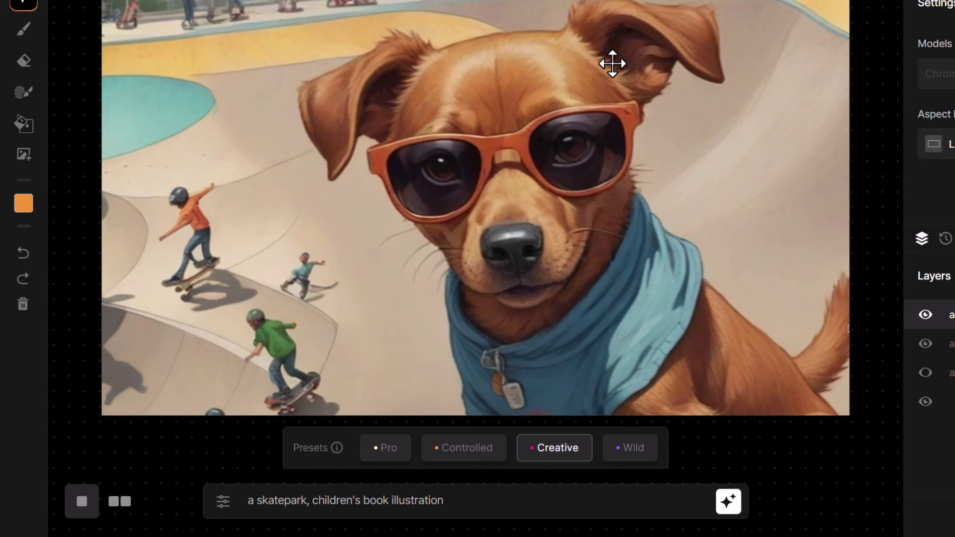
Step: Switch to the Pro preset, extend the prompt to "a dog wearing sunglasses, a skatepark, children's book illustration", and generate
{"action": "left_click", "coordinate": [390, 454]}
{"action": "left_click", "coordinate": [248, 500]}
{"action": "type", "text": "a dog wearing sunglasses,"}
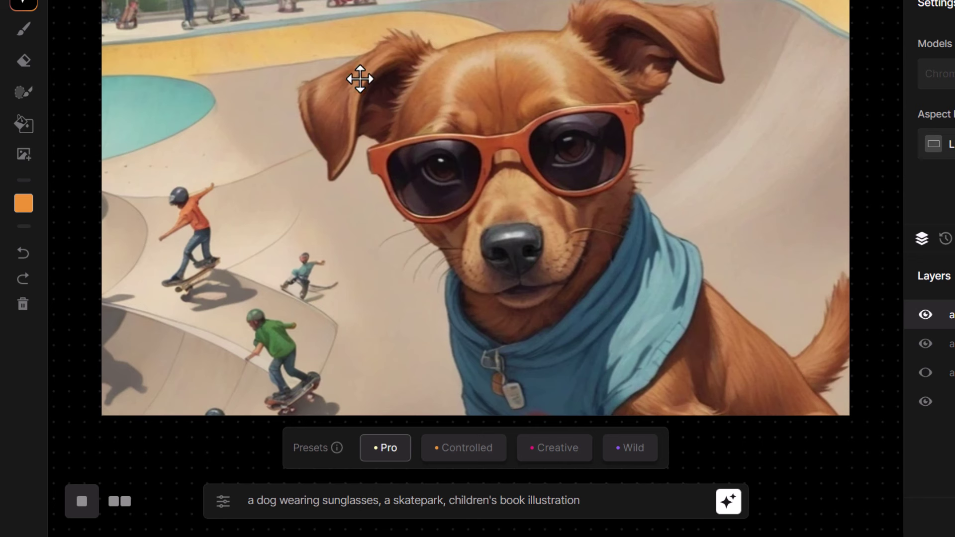
{"action": "left_click", "coordinate": [740, 509]}
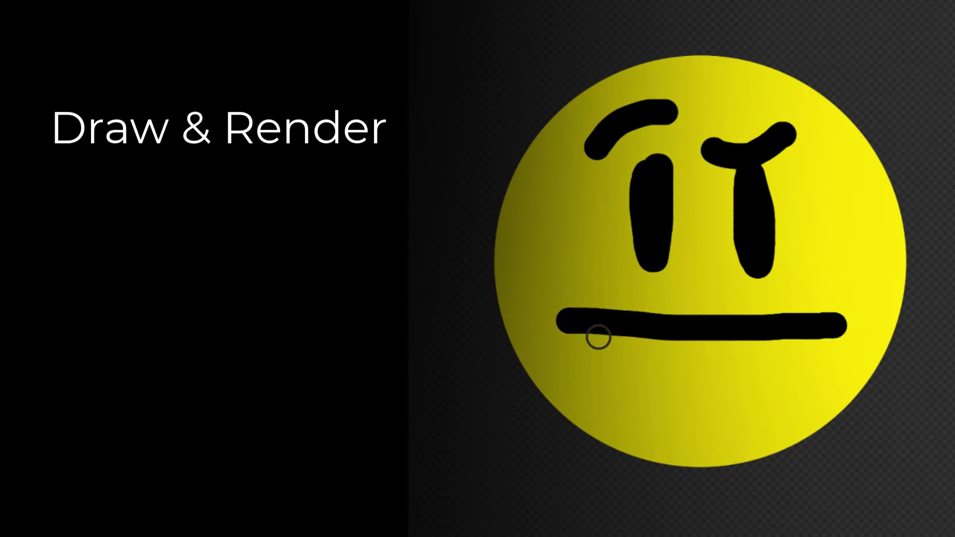
{"action": "mouse_move", "coordinate": [741, 321]}
{"action": "left_mouse_down"}
{"action": "mouse_move", "coordinate": [818, 498]}
{"action": "mouse_move", "coordinate": [688, 329]}
{"action": "left_mouse_up"}
{"action": "left_click_drag", "start_coordinate": [908, 437], "coordinate": [938, 416]}
{"action": "left_click_drag", "start_coordinate": [943, 388], "coordinate": [951, 365]}
{"action": "left_click_drag", "start_coordinate": [860, 259], "coordinate": [867, 282]}
{"action": "left_click_drag", "start_coordinate": [541, 183], "coordinate": [547, 214]}
{"action": "left_click_drag", "start_coordinate": [655, 184], "coordinate": [663, 193]}
{"action": "left_click_drag", "start_coordinate": [749, 188], "coordinate": [765, 196]}
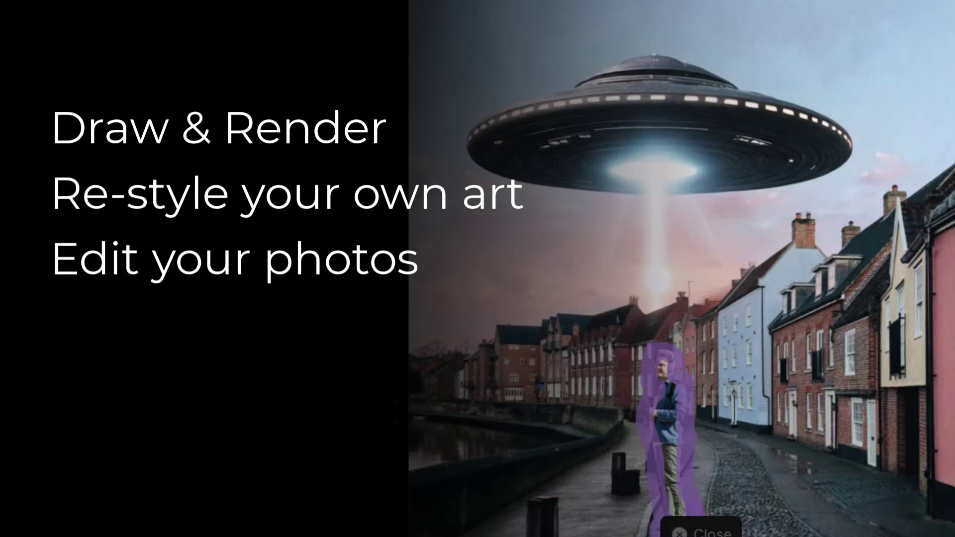
Step: Mask the man standing beneath the UFO's light beam in the street photo
{"action": "mouse_move", "coordinate": [660, 358]}
{"action": "left_mouse_down"}
{"action": "mouse_move", "coordinate": [670, 364]}
{"action": "mouse_move", "coordinate": [665, 463]}
{"action": "left_mouse_up"}
{"action": "left_click", "coordinate": [610, 533]}
{"action": "left_click", "coordinate": [611, 534]}
{"action": "left_click_drag", "start_coordinate": [899, 31], "coordinate": [935, 52]}
{"action": "left_click_drag", "start_coordinate": [447, 20], "coordinate": [896, 125]}
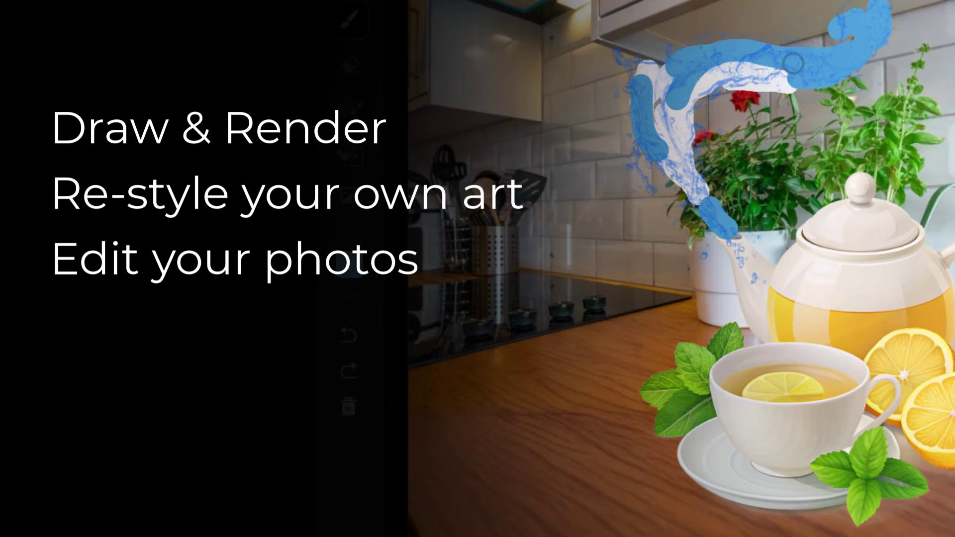
Step: Paint a solid grey mouse silhouette with round ears on the kitchen countertop beside the tea set
{"action": "left_click", "coordinate": [491, 334]}
{"action": "mouse_move", "coordinate": [497, 349]}
{"action": "left_mouse_down"}
{"action": "mouse_move", "coordinate": [537, 438]}
{"action": "mouse_move", "coordinate": [572, 258]}
{"action": "mouse_move", "coordinate": [490, 298]}
{"action": "left_mouse_up"}
{"action": "left_click", "coordinate": [350, 76]}
{"action": "left_click", "coordinate": [350, 20]}
{"action": "left_click_drag", "start_coordinate": [560, 294], "coordinate": [614, 295]}
{"action": "left_click_drag", "start_coordinate": [457, 231], "coordinate": [508, 244]}
{"action": "left_click_drag", "start_coordinate": [539, 224], "coordinate": [596, 226]}
Step: Paint purple discs inside the mouse's ears and a black tip on its nose
{"action": "left_click", "coordinate": [350, 265]}
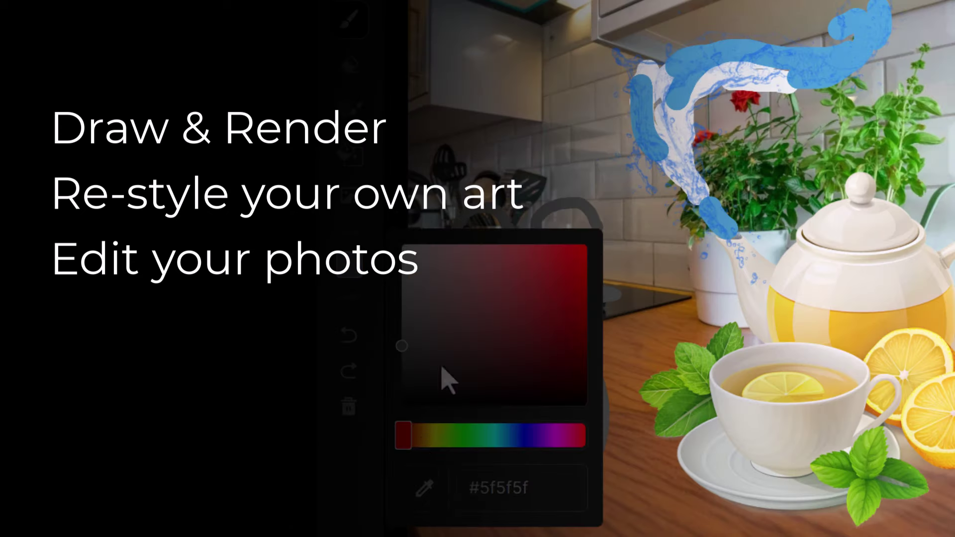
{"action": "left_click_drag", "start_coordinate": [405, 435], "coordinate": [554, 441]}
{"action": "left_click_drag", "start_coordinate": [557, 219], "coordinate": [575, 239]}
{"action": "left_click_drag", "start_coordinate": [472, 226], "coordinate": [495, 249]}
{"action": "left_click", "coordinate": [349, 264]}
{"action": "left_click_drag", "start_coordinate": [608, 291], "coordinate": [619, 297]}
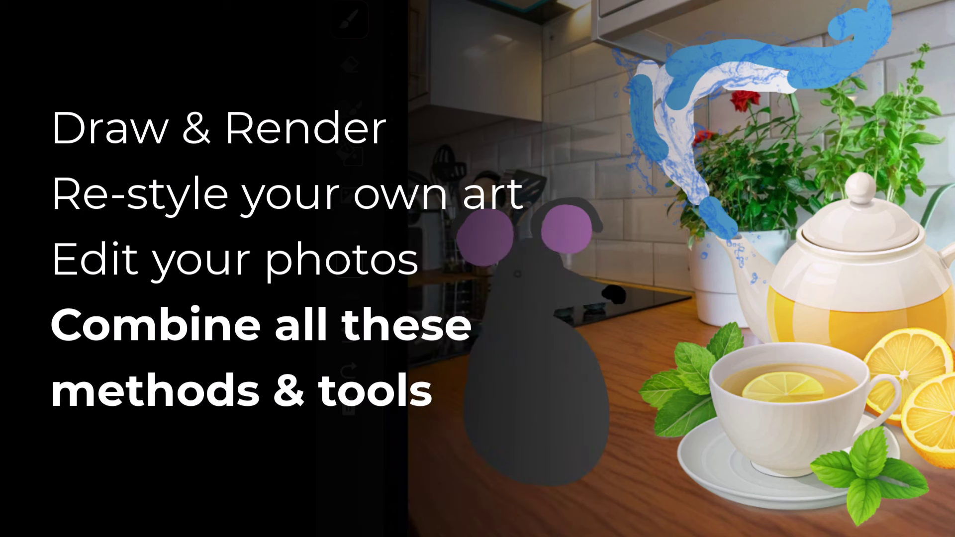
Step: Add small dots to the mouse's face and short strokes around its body for the limbs and tail
{"action": "left_click", "coordinate": [540, 275]}
{"action": "left_click", "coordinate": [555, 274]}
{"action": "left_click_drag", "start_coordinate": [580, 344], "coordinate": [607, 326]}
{"action": "left_click_drag", "start_coordinate": [470, 358], "coordinate": [444, 340]}
{"action": "left_click_drag", "start_coordinate": [491, 461], "coordinate": [428, 486]}
{"action": "left_click_drag", "start_coordinate": [530, 476], "coordinate": [531, 514]}
{"action": "left_click_drag", "start_coordinate": [594, 472], "coordinate": [604, 492]}
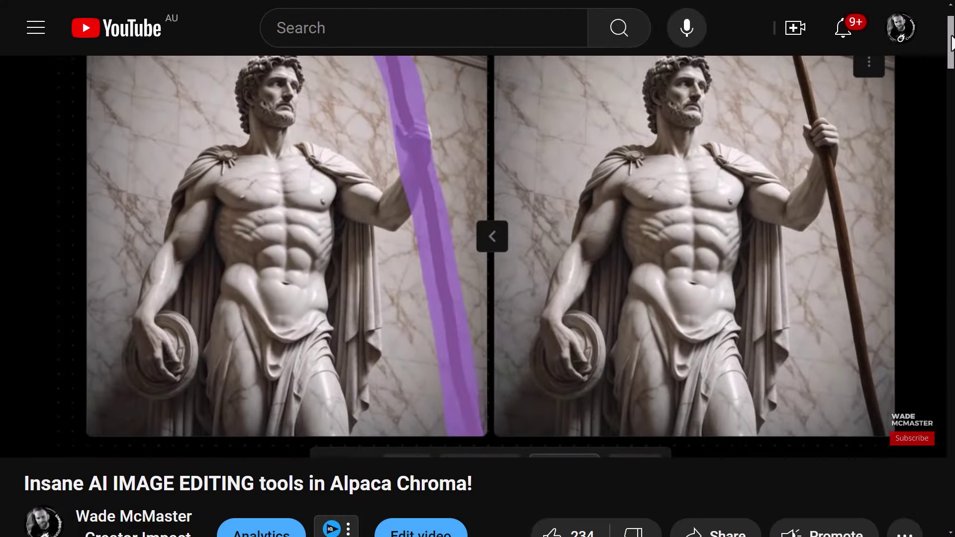
{"action": "scroll", "coordinate": [950, 64], "scroll_direction": "down", "scroll_amount": 5}
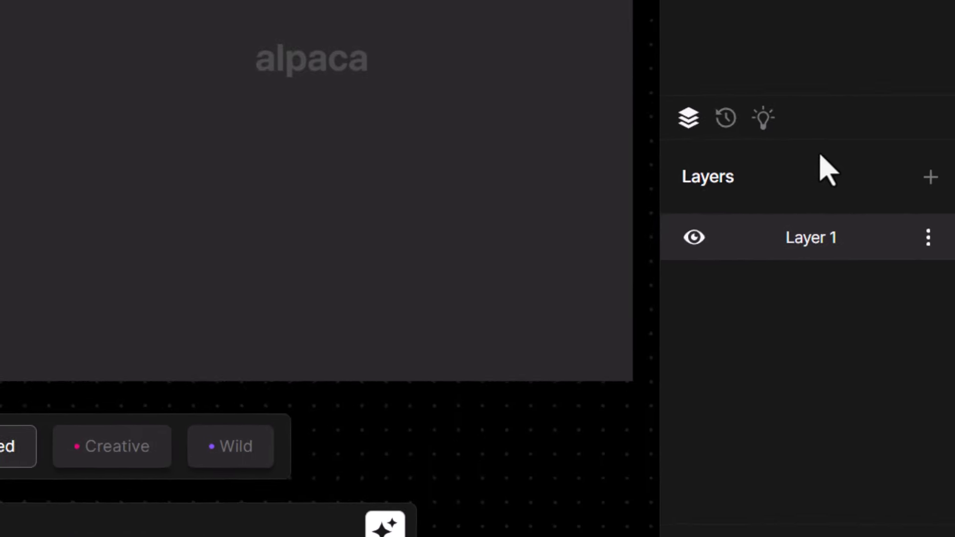
Step: Browse the input examples and load the automotive concept rendering sketch with its prompt onto the canvas
{"action": "left_click", "coordinate": [758, 110]}
{"action": "scroll", "coordinate": [772, 277], "scroll_direction": "down", "scroll_amount": 3}
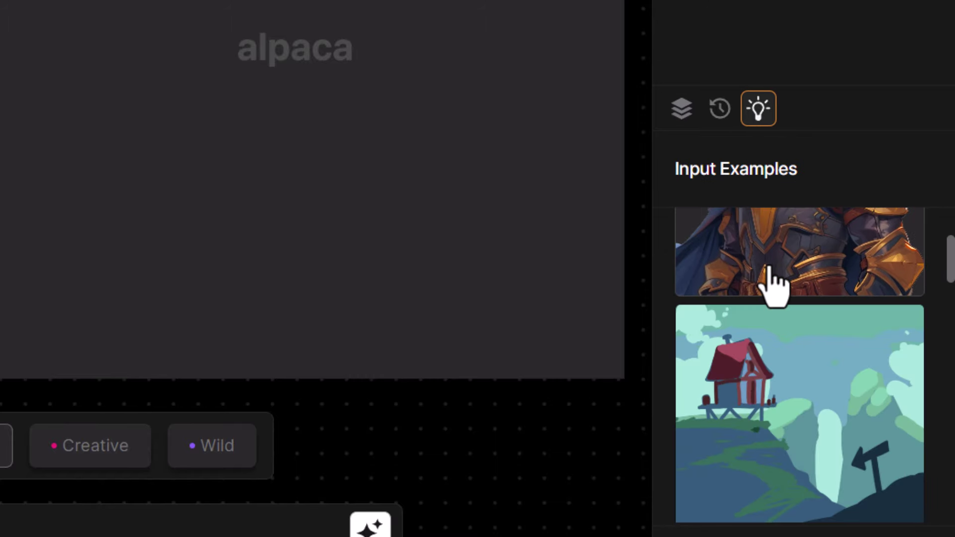
{"action": "scroll", "coordinate": [772, 277], "scroll_direction": "down", "scroll_amount": 5}
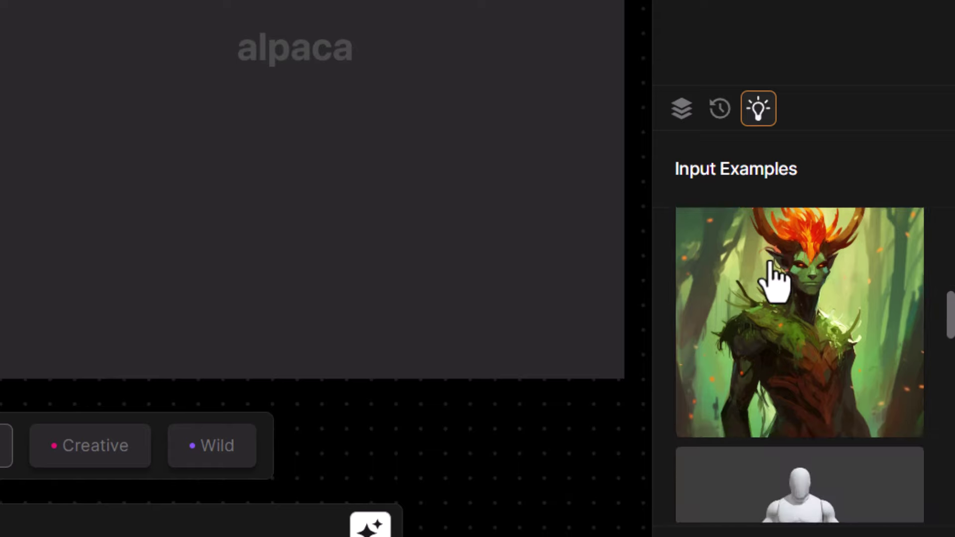
{"action": "scroll", "coordinate": [773, 277], "scroll_direction": "down", "scroll_amount": 6}
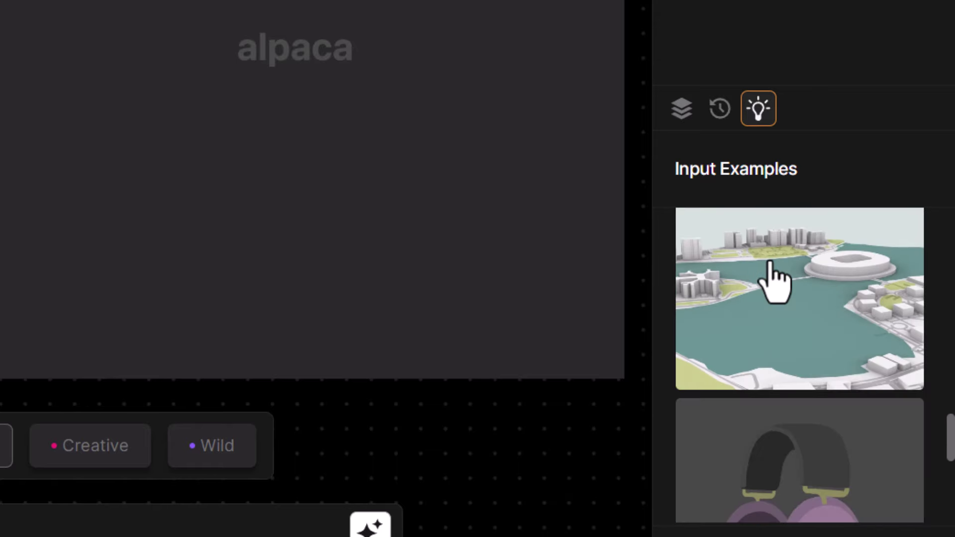
{"action": "scroll", "coordinate": [773, 277], "scroll_direction": "down", "scroll_amount": 6}
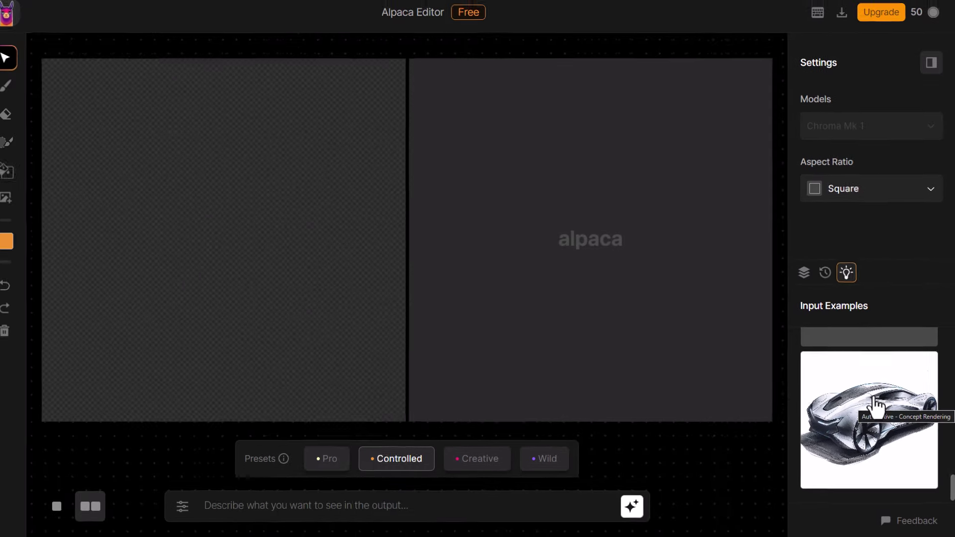
{"action": "left_click", "coordinate": [807, 336]}
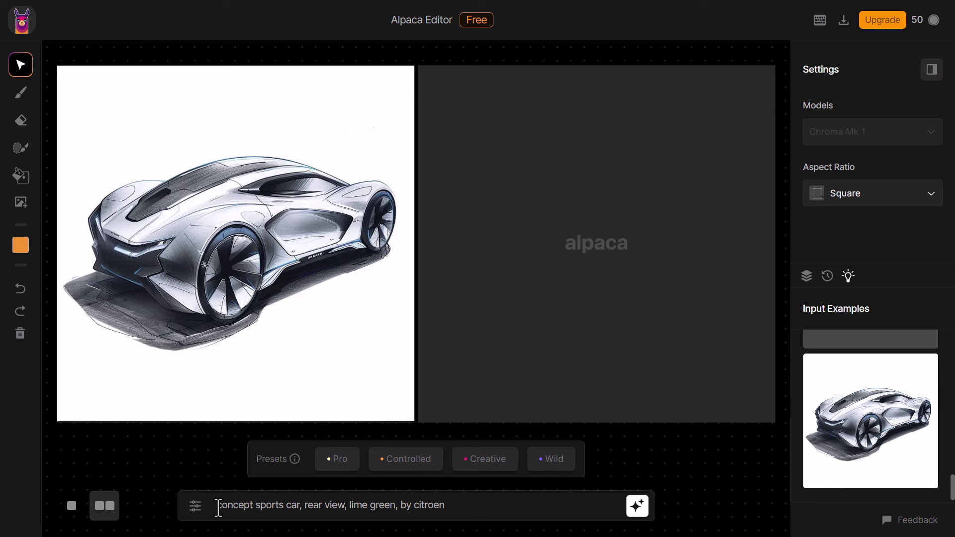
Step: Generate a rendering of the car sketch from the prompt "concept sports car, rear view, lime green, by citroen"
{"action": "left_click_drag", "start_coordinate": [218, 505], "coordinate": [459, 505]}
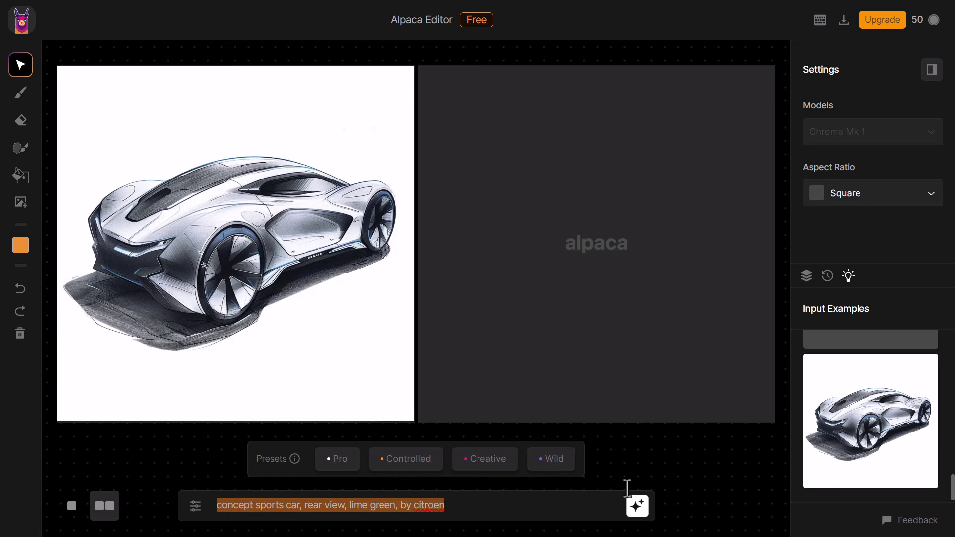
{"action": "left_click", "coordinate": [639, 508]}
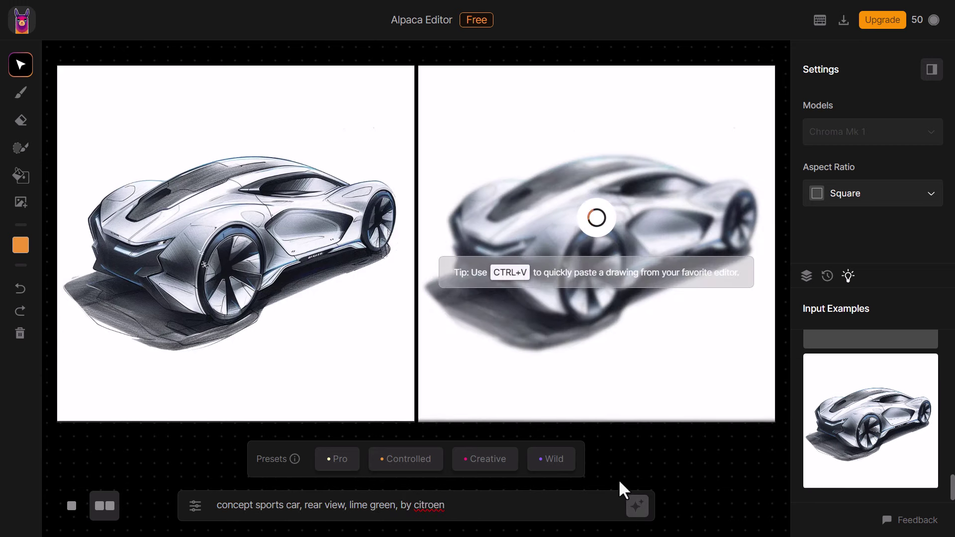
{"action": "triple_click", "coordinate": [348, 505]}
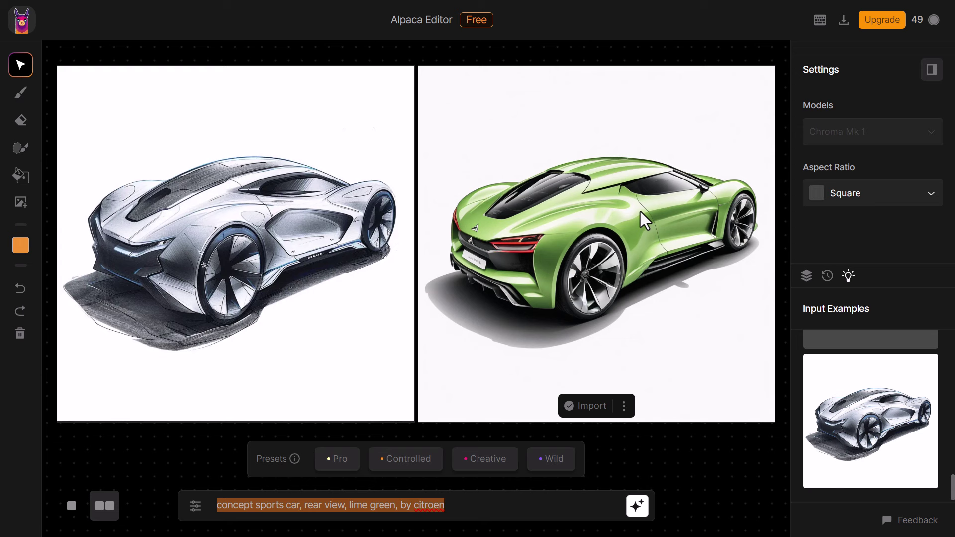
Step: Change the car prompt to "concept sports car, rear view, purple, by honda" and generate again
{"action": "left_click", "coordinate": [389, 500]}
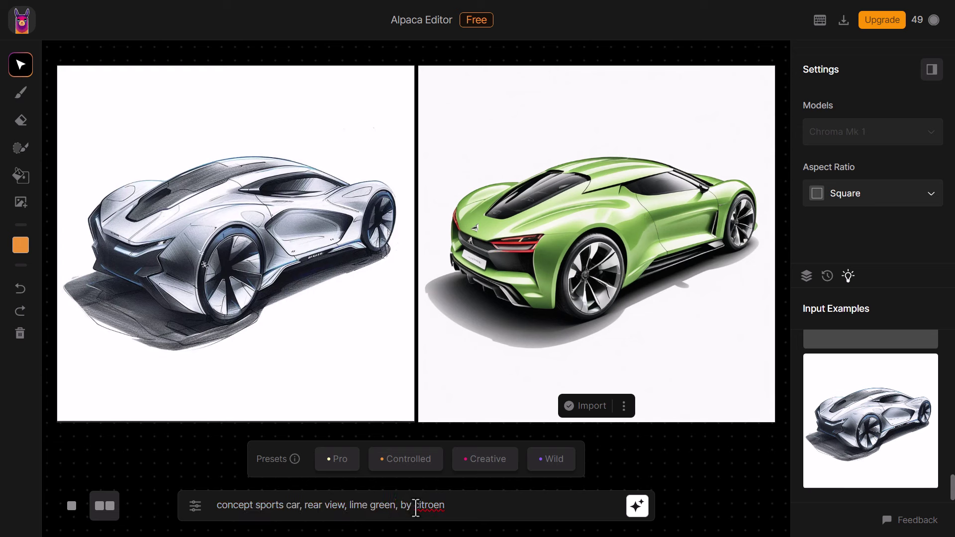
{"action": "left_click_drag", "start_coordinate": [416, 505], "coordinate": [350, 505]}
{"action": "type", "text": "hondapurple"}
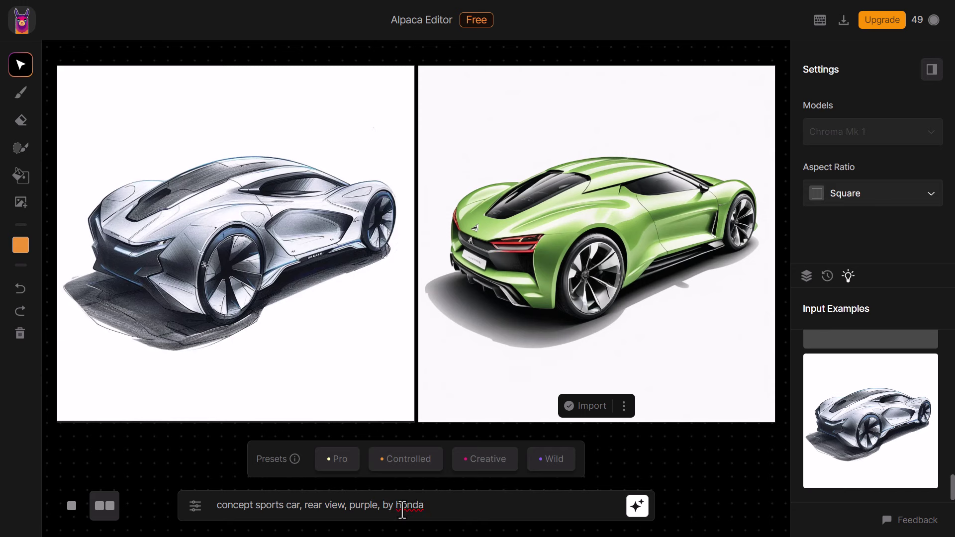
{"action": "left_click", "coordinate": [637, 505]}
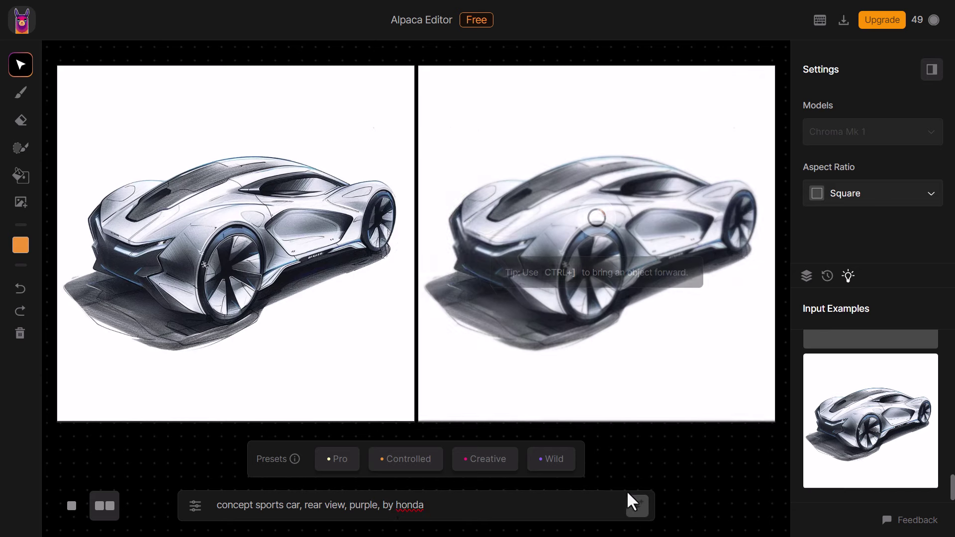